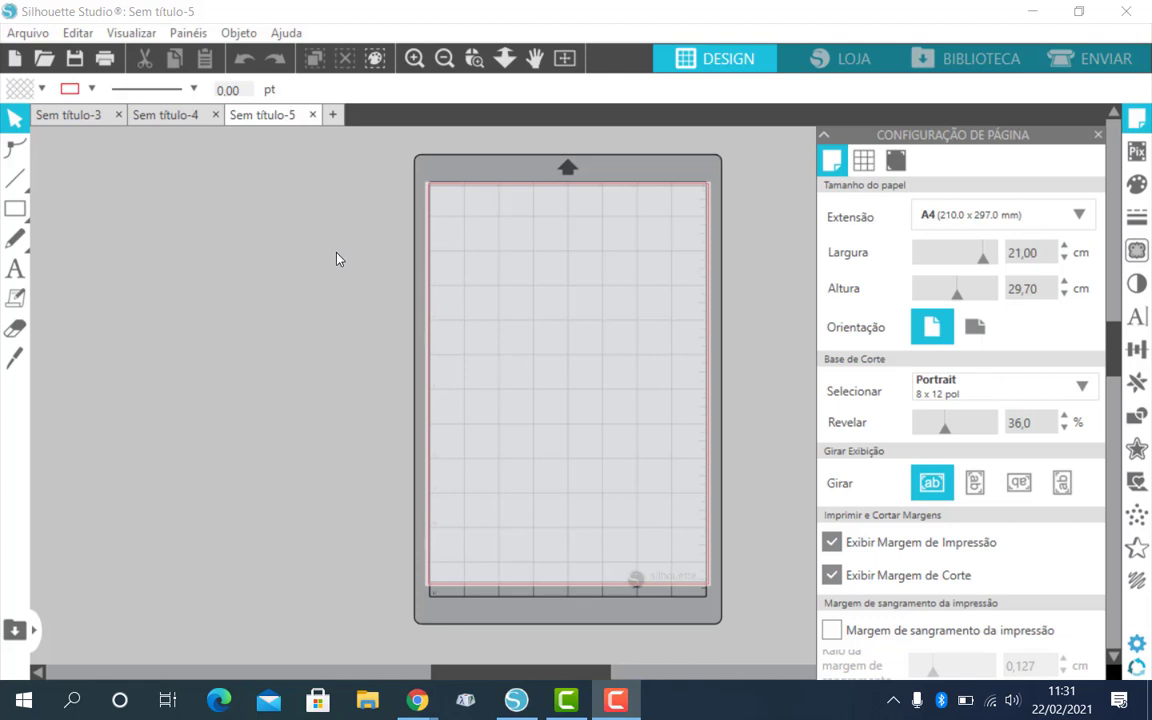
Step: Hide the page's cut margin and draw a rectangle about 9.8 by 13.3 cm from the paper's upper-left corner
scroll(112, 236, down, 1)
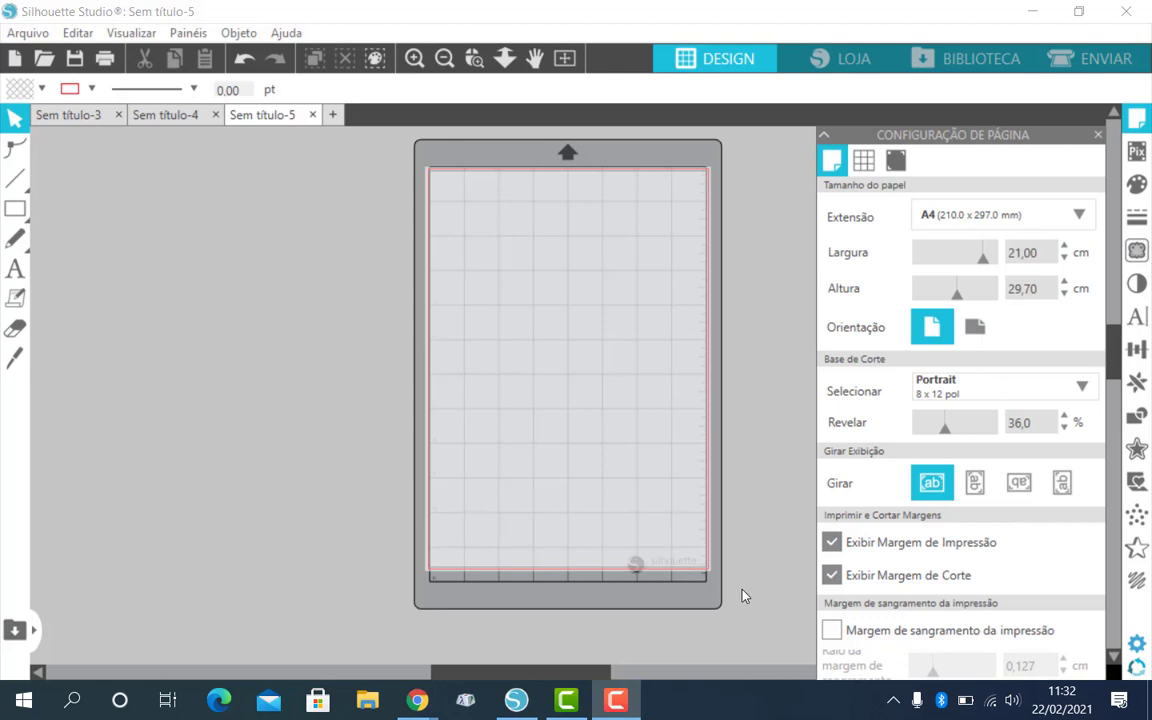
click(832, 577)
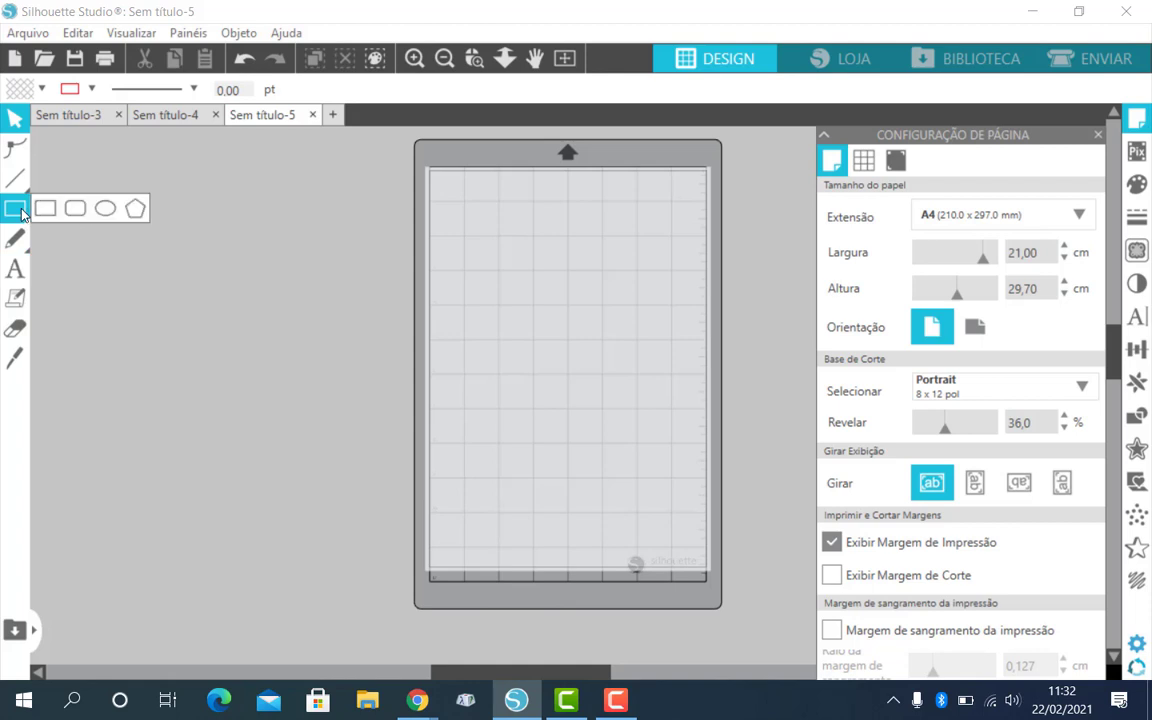
click(44, 207)
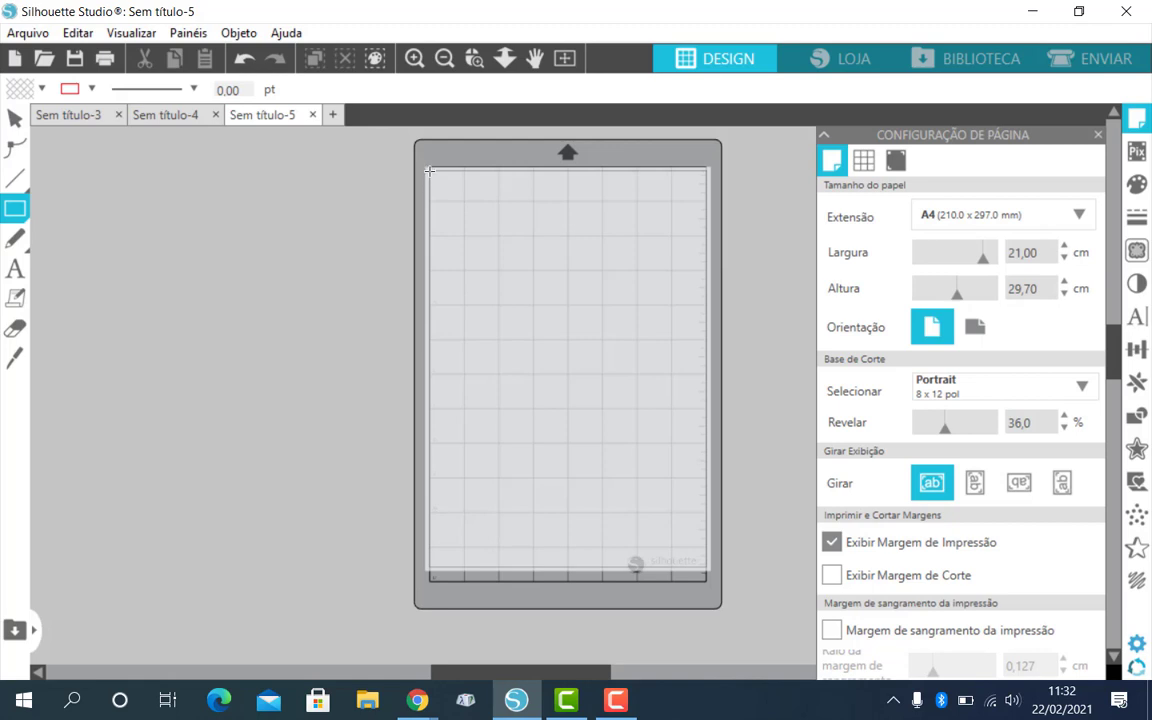
drag(429, 171, 568, 360)
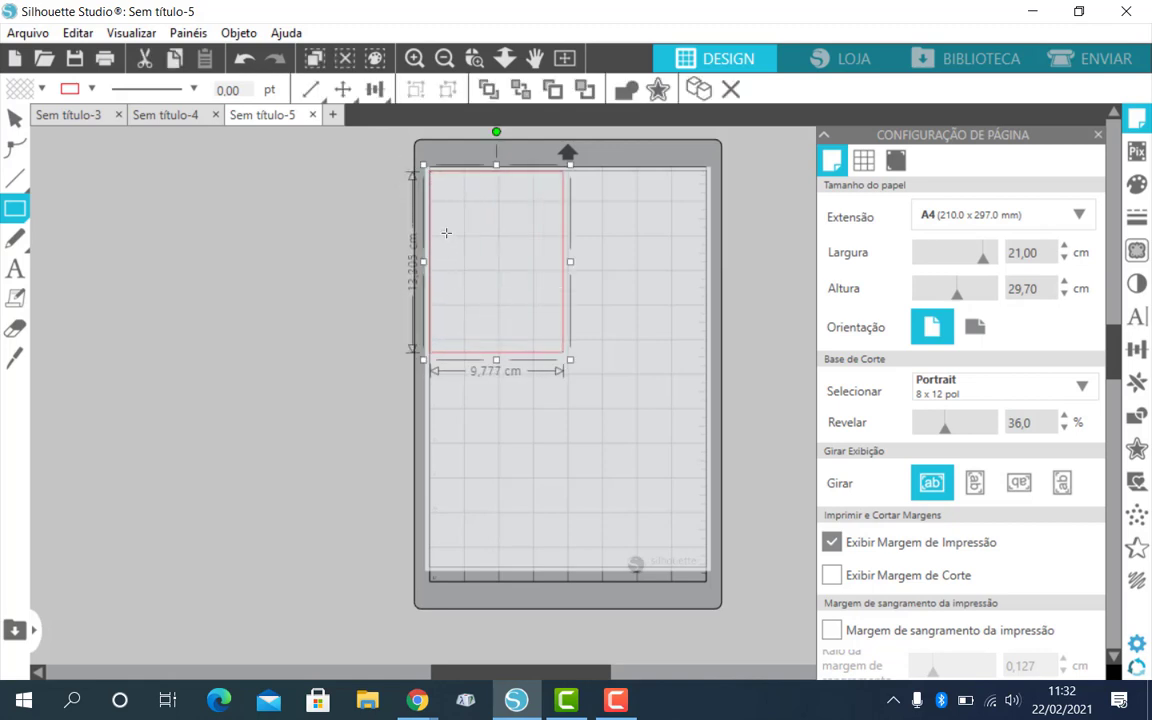
click(16, 118)
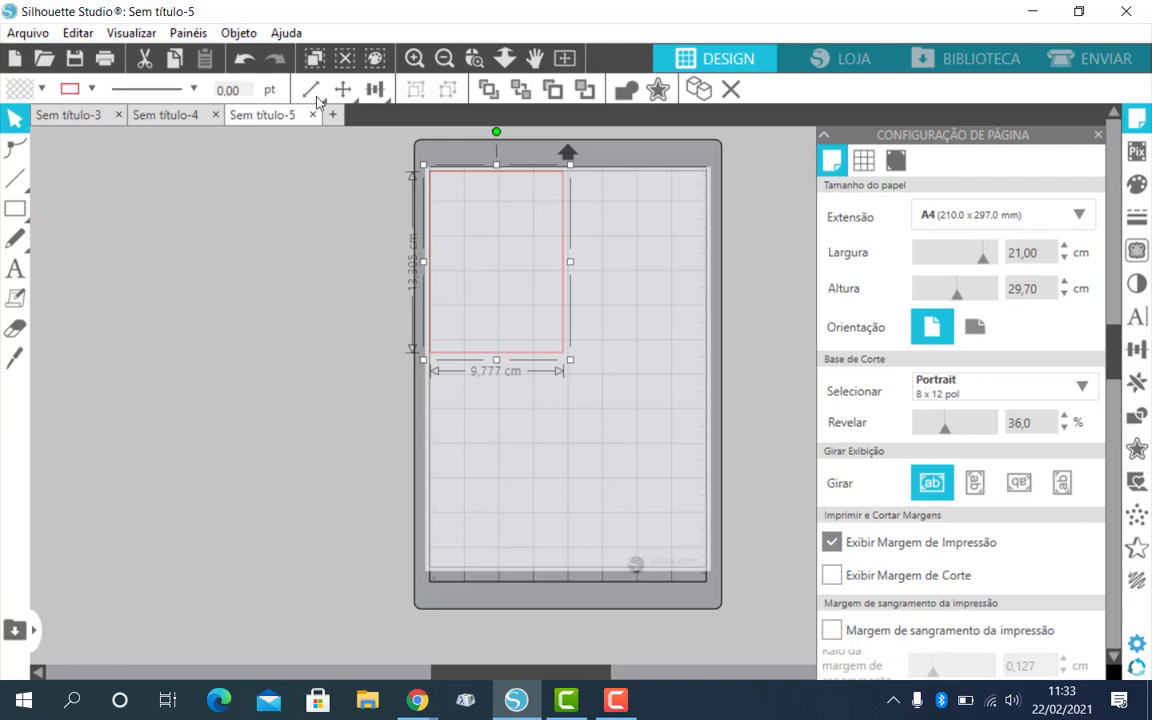
Step: Set the rectangle's width to 20 cm and move it right so it sits within the paper's width
mouse_move(313, 92)
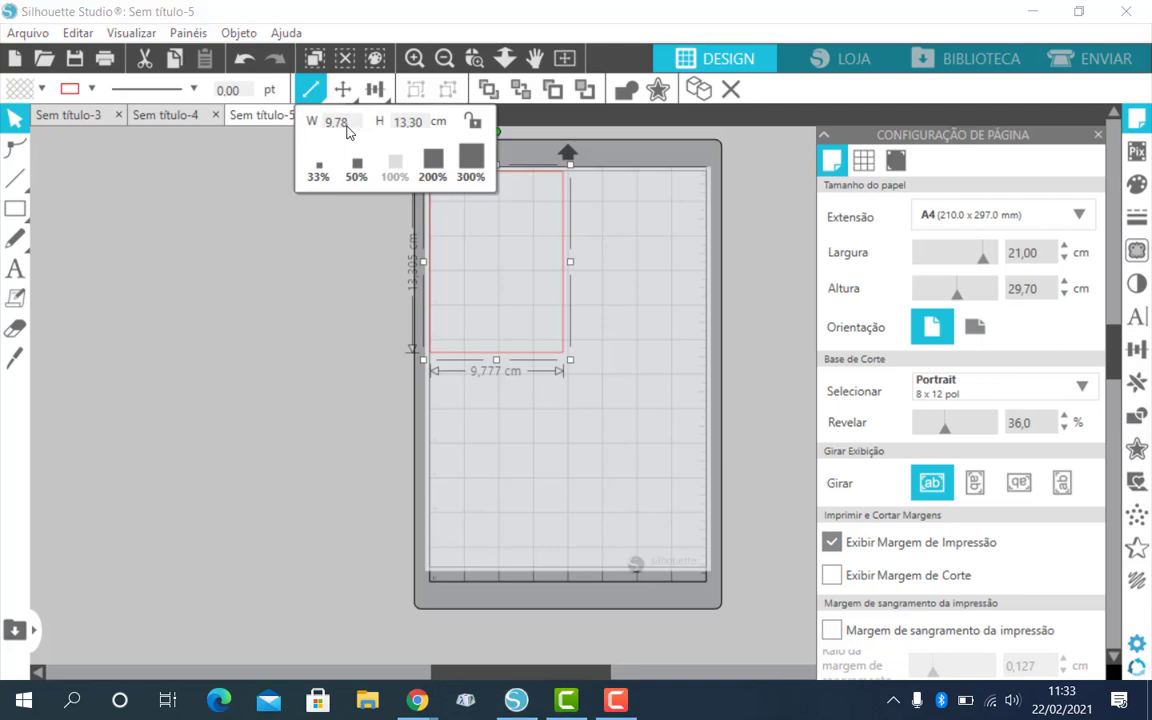
key(BackSpace)
key(BackSpace)
text(20)
key(Return)
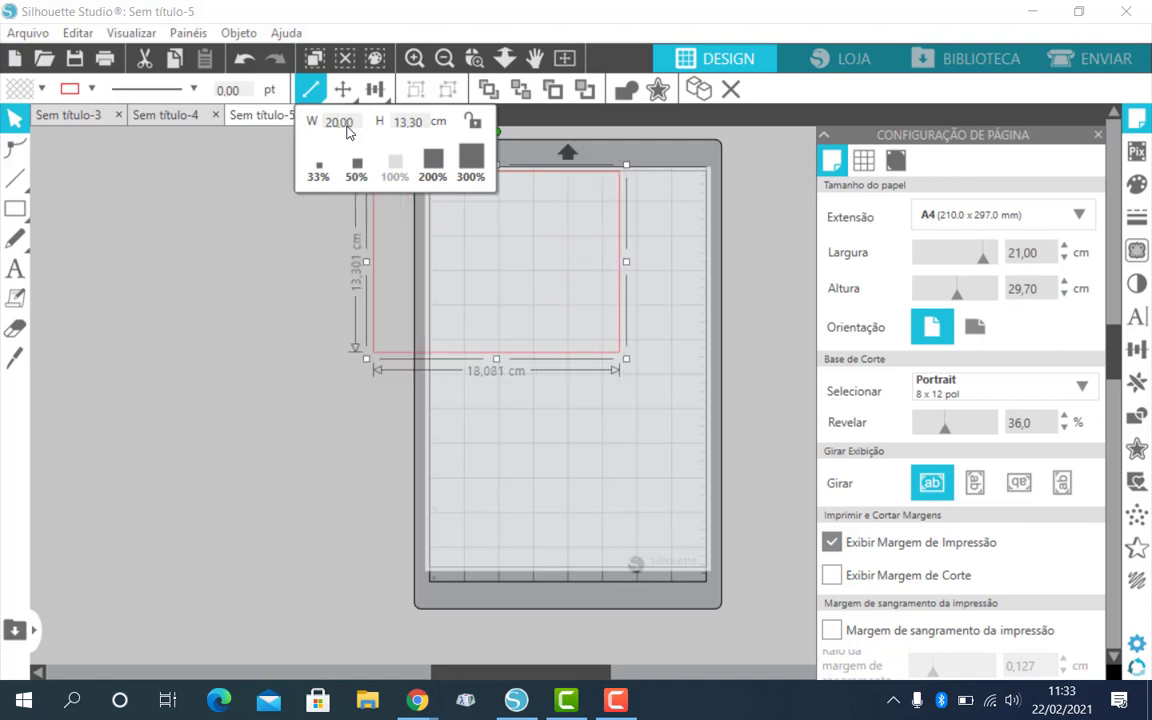
drag(528, 366, 594, 358)
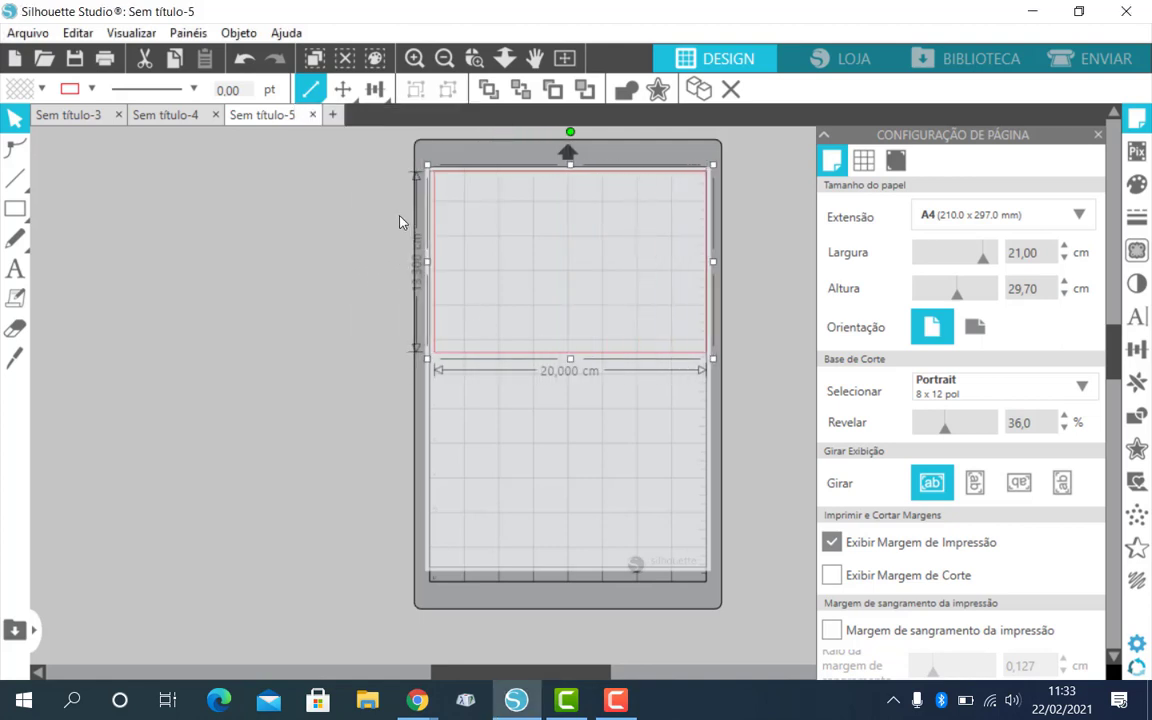
click(447, 210)
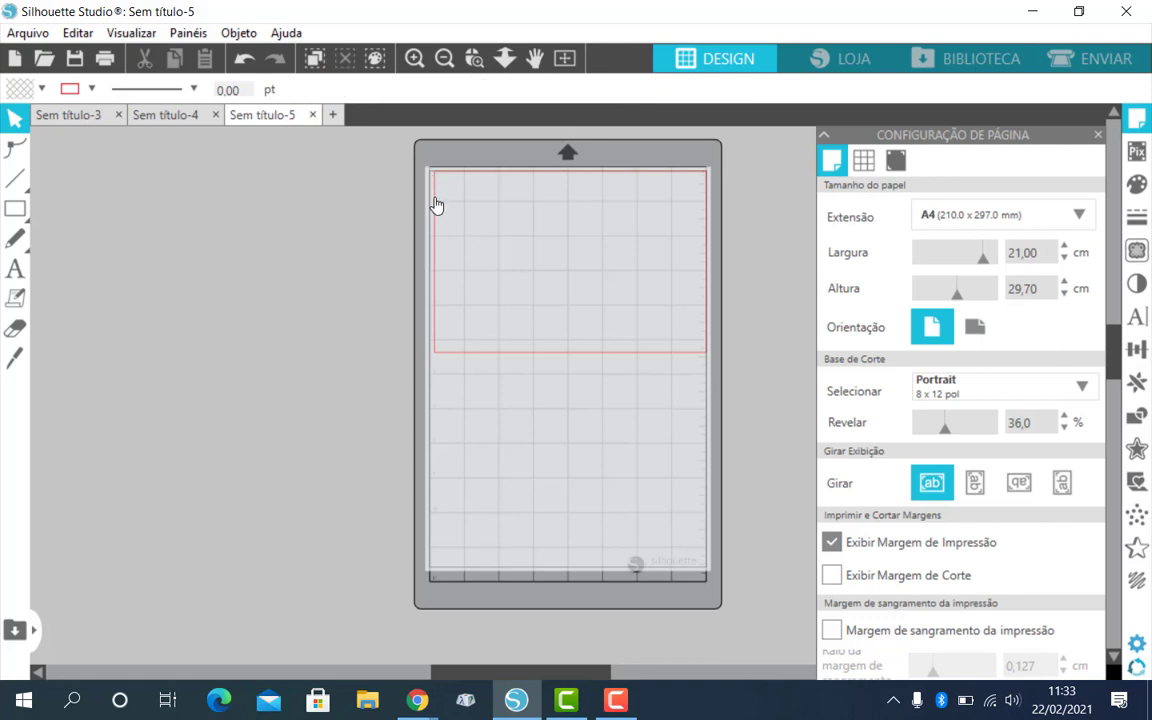
Step: Set the rectangle's width to 20.20 cm
click(431, 201)
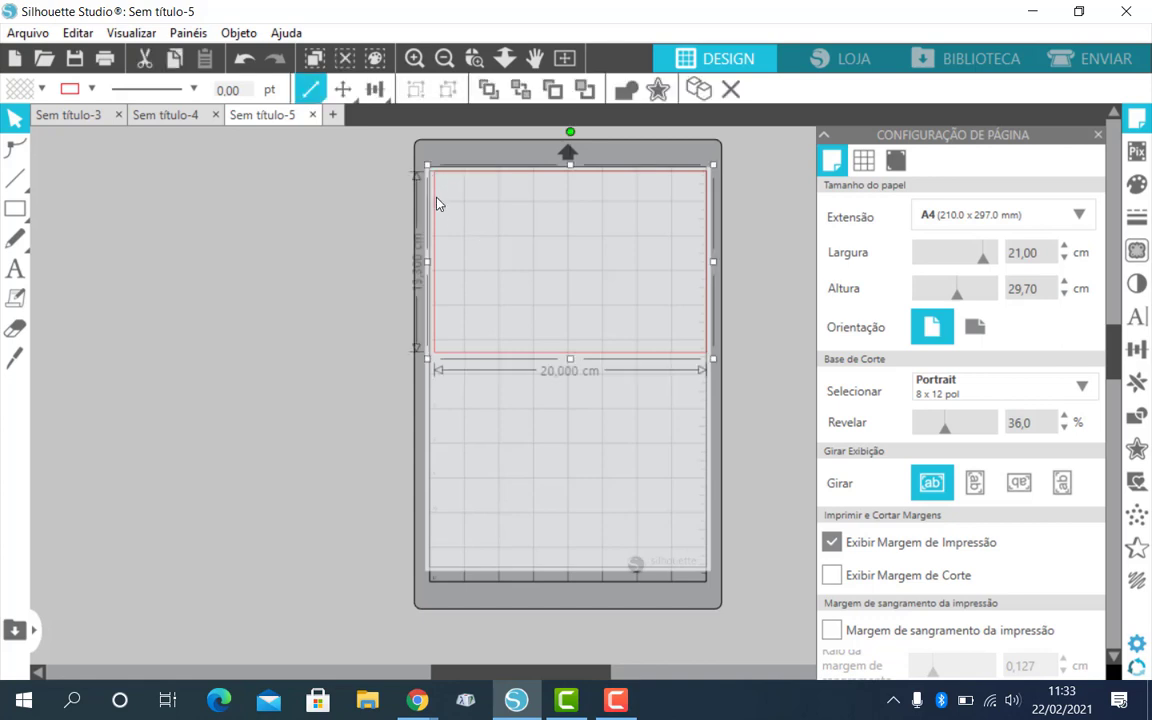
click(312, 97)
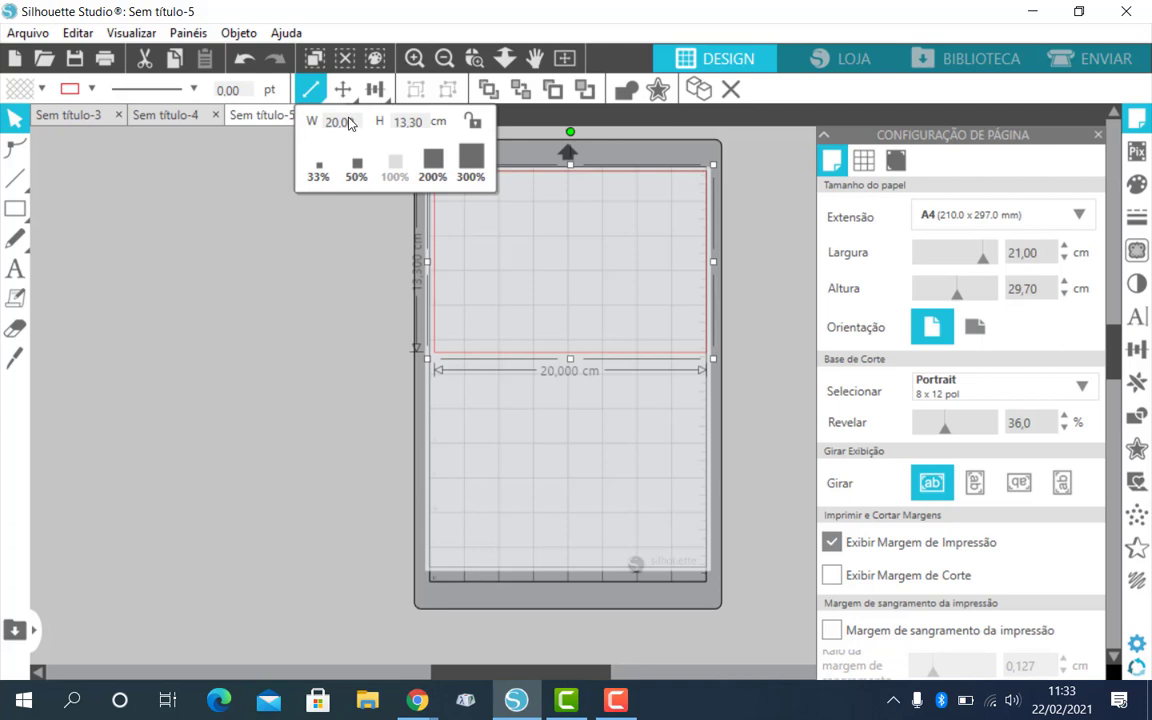
click(348, 127)
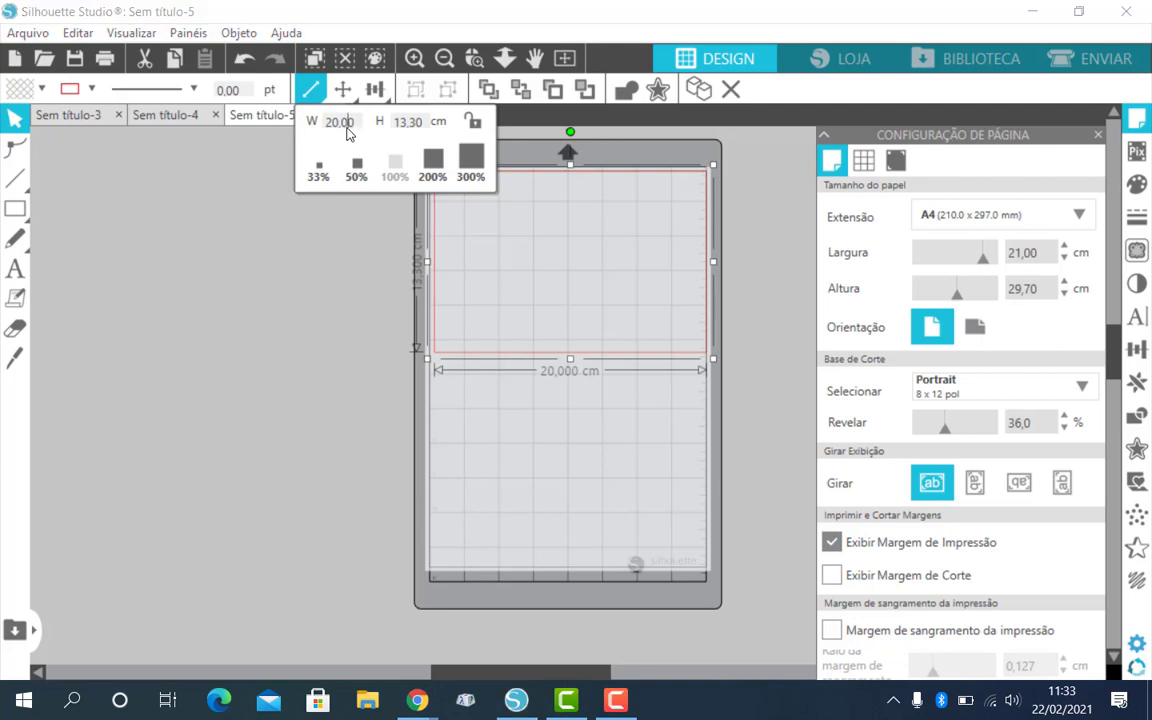
key(BackSpace)
text(2)
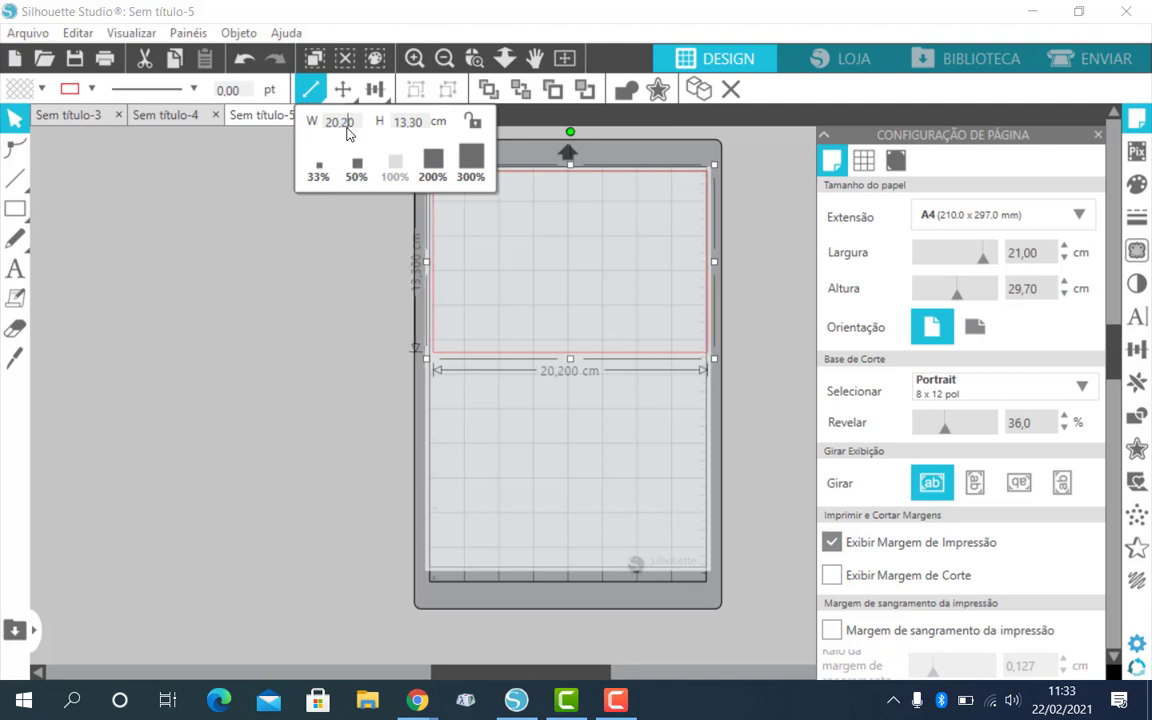
click(547, 403)
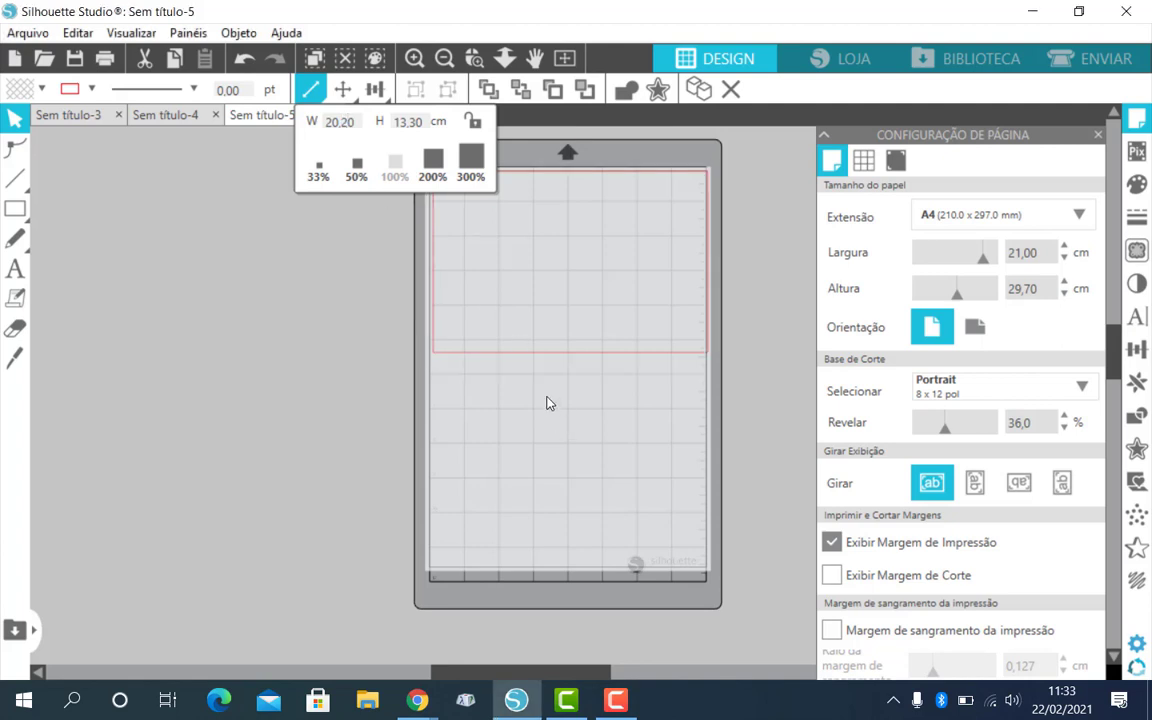
Step: Nudge the rectangle left to line it up with the printable area's left edge
click(507, 357)
key(Left)
key(Left)
key(Left)
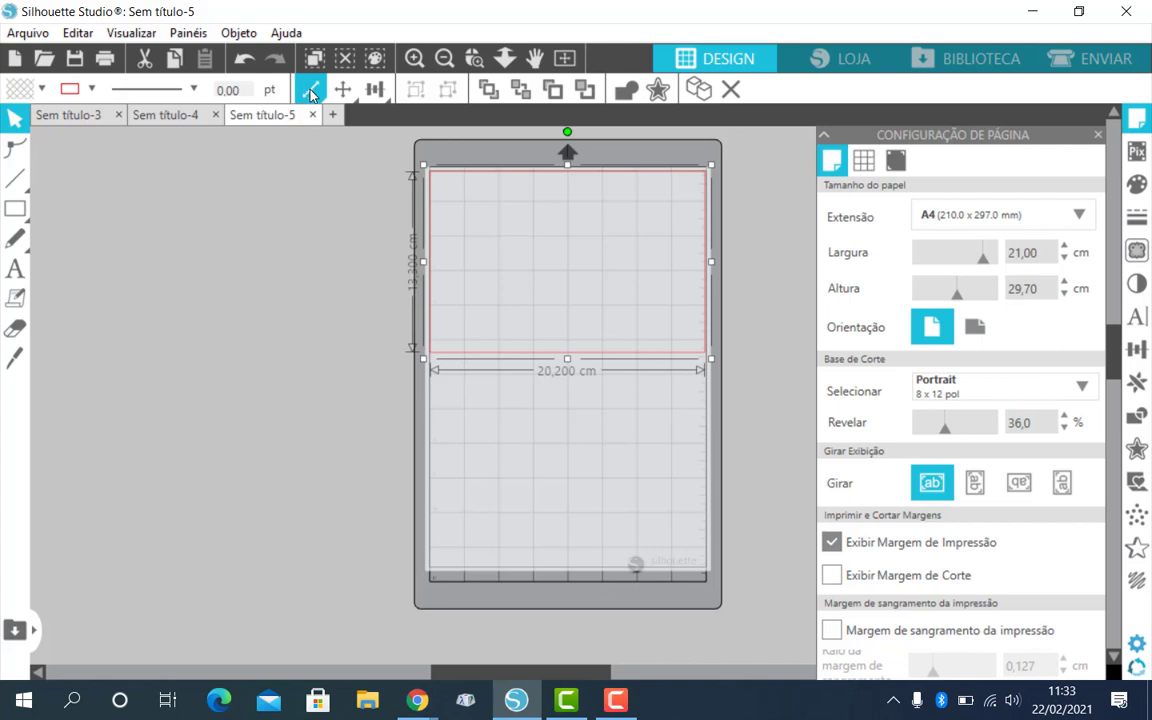
Step: Set the rectangle's height to 29 cm
mouse_move(310, 90)
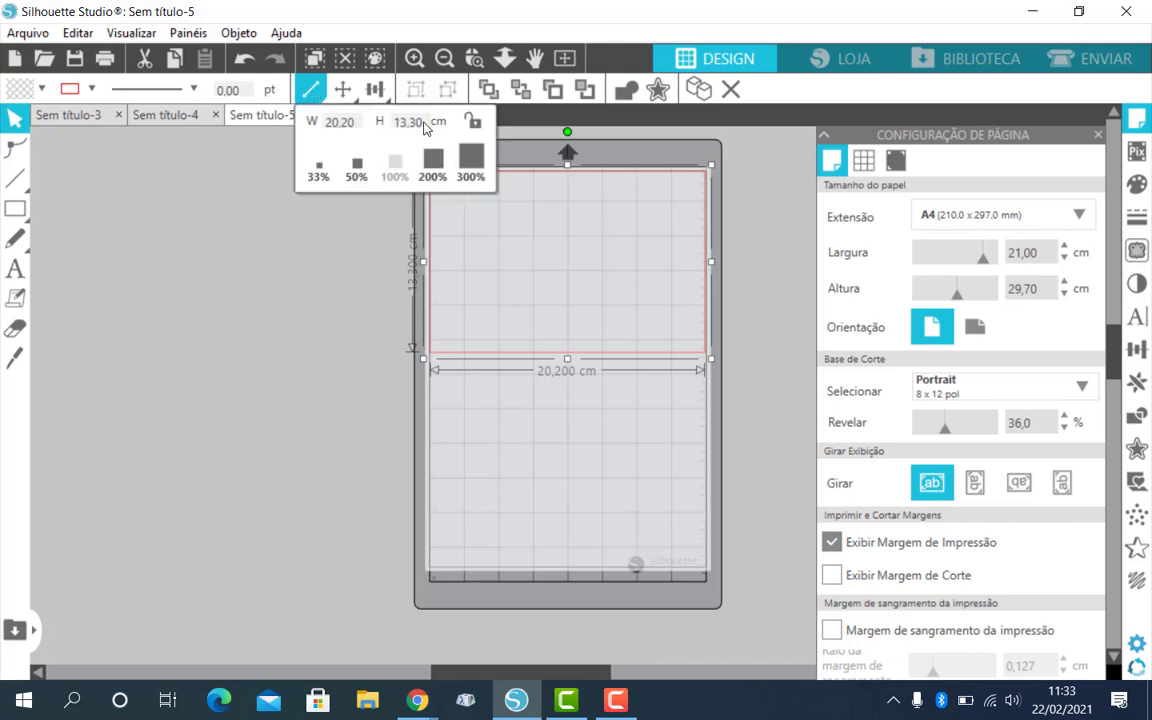
double_click(420, 123)
text(2)
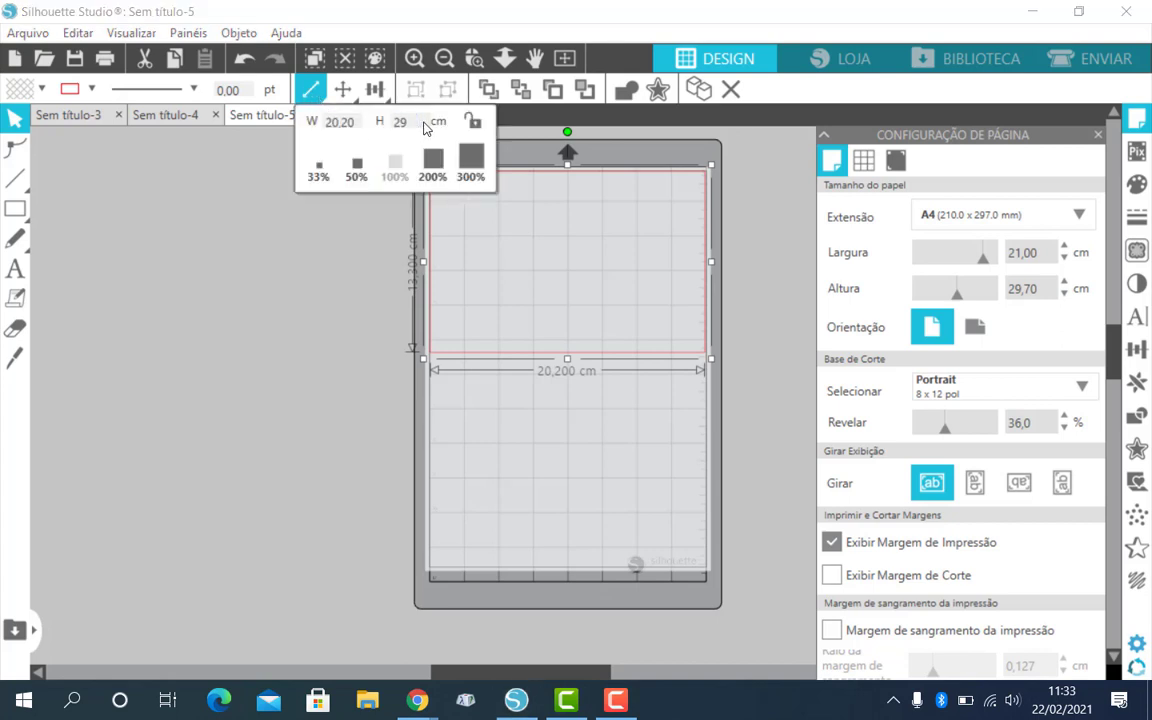
text(9)
key(Return)
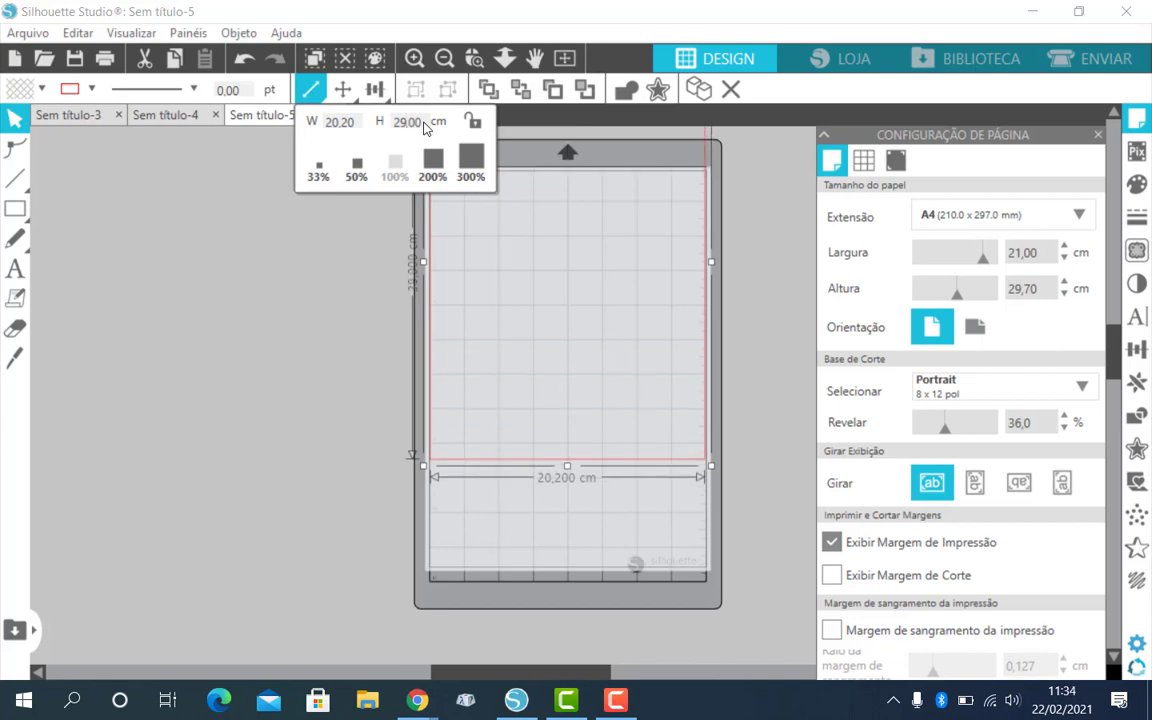
click(580, 470)
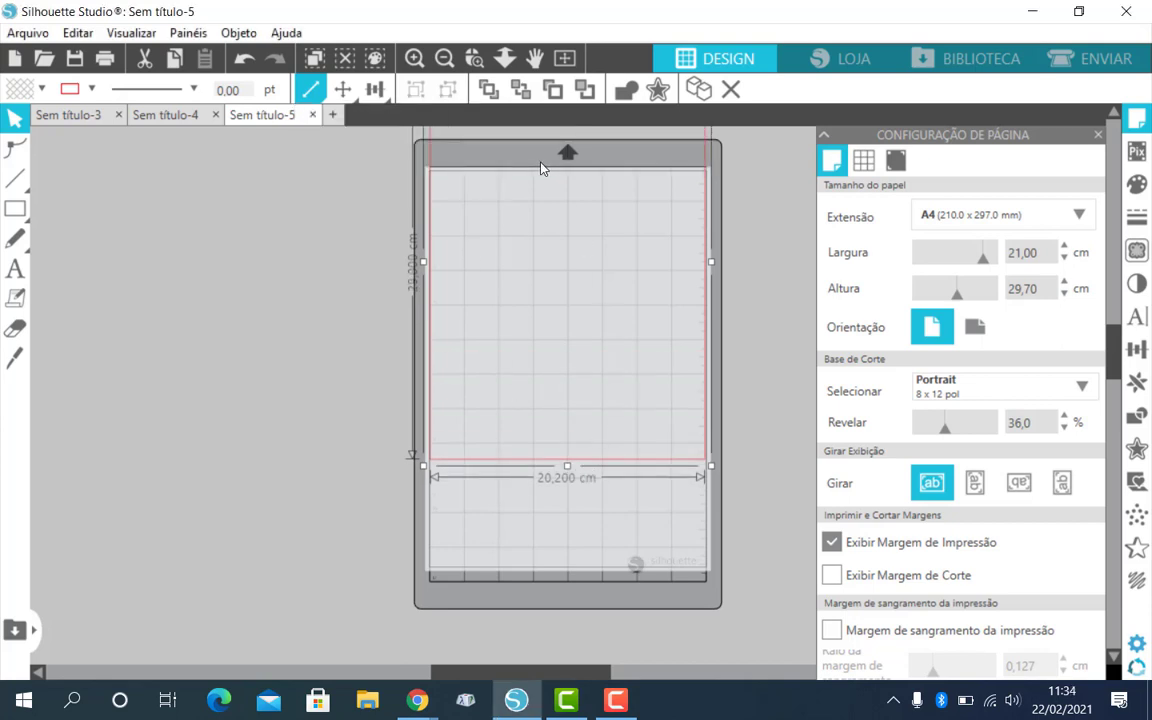
Step: Move the 29 cm tall rectangle down onto the paper and leave point editing
scroll(540, 168, up, 2)
drag(524, 149, 518, 262)
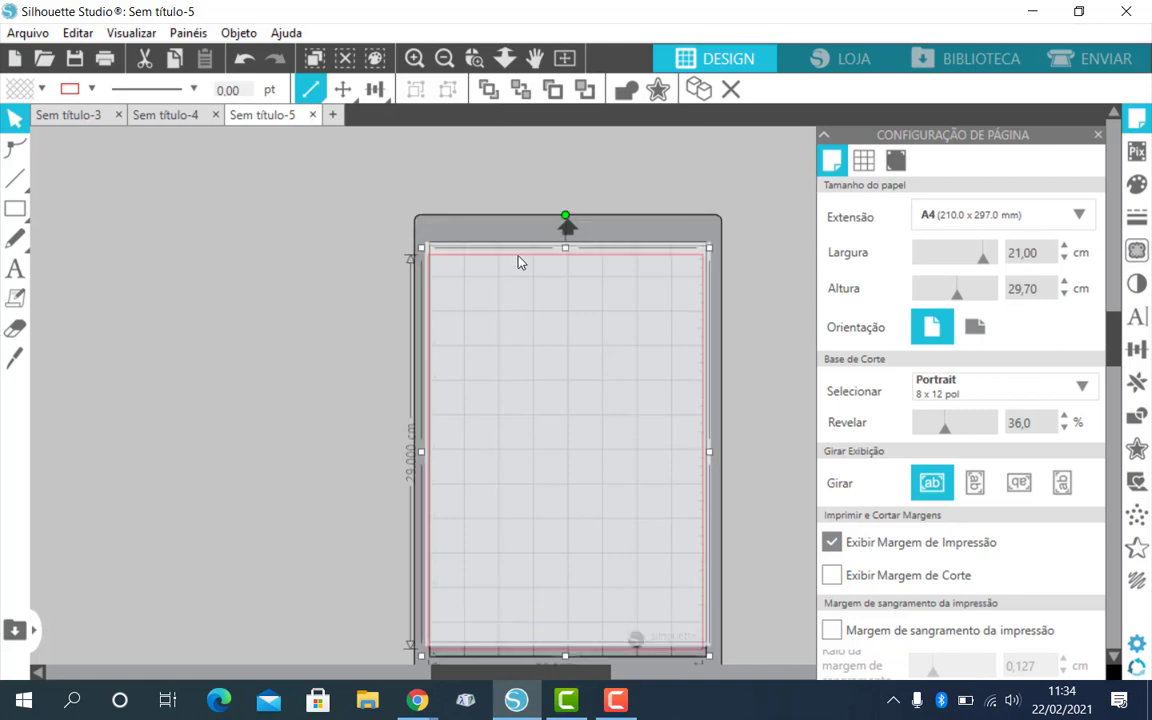
double_click(526, 250)
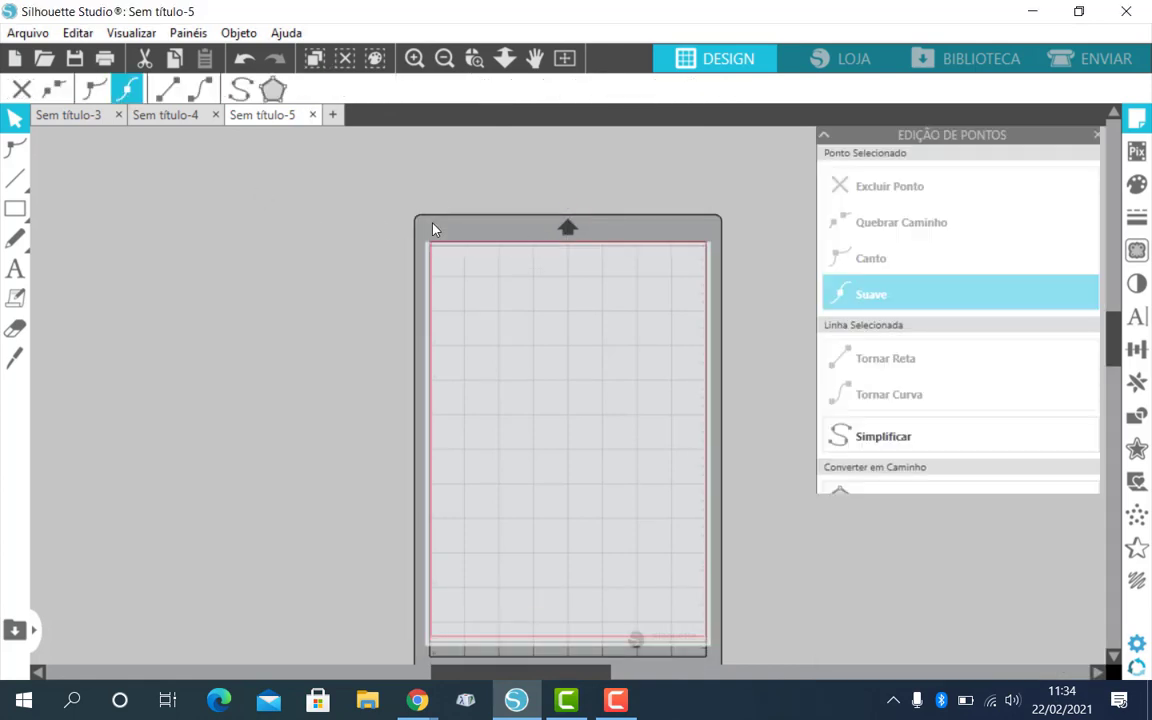
click(406, 224)
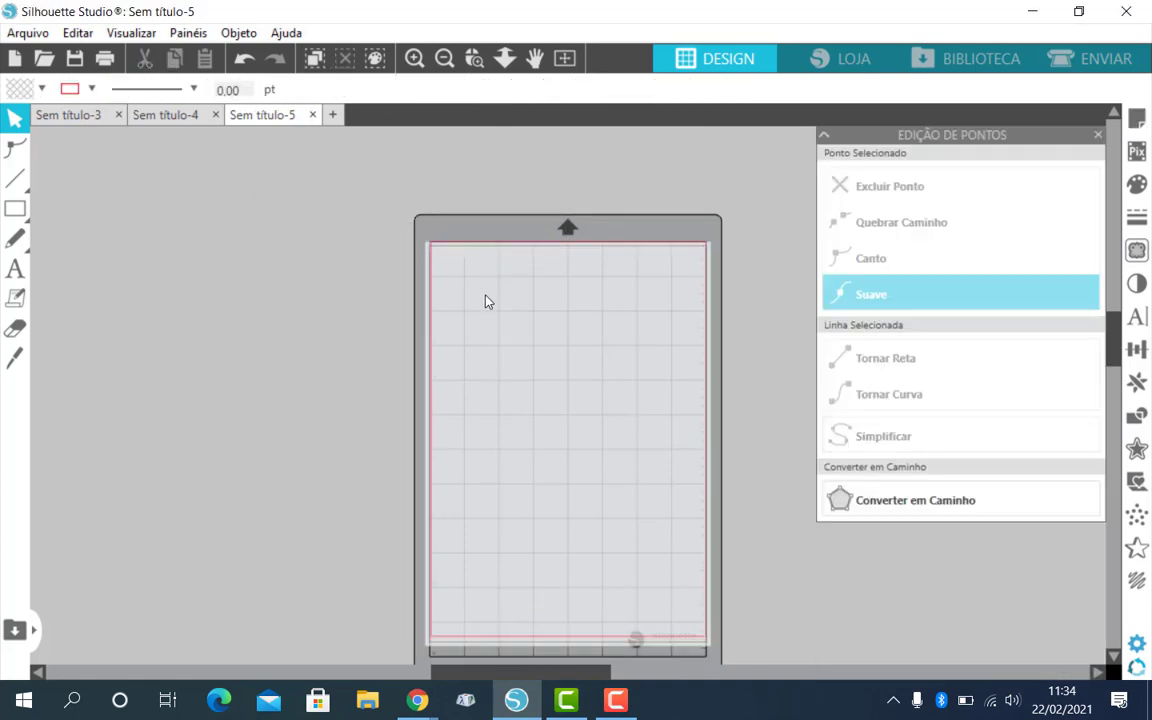
Step: Select the rectangle and centre it on the page with the Centro alignment
click(448, 264)
click(452, 273)
click(432, 252)
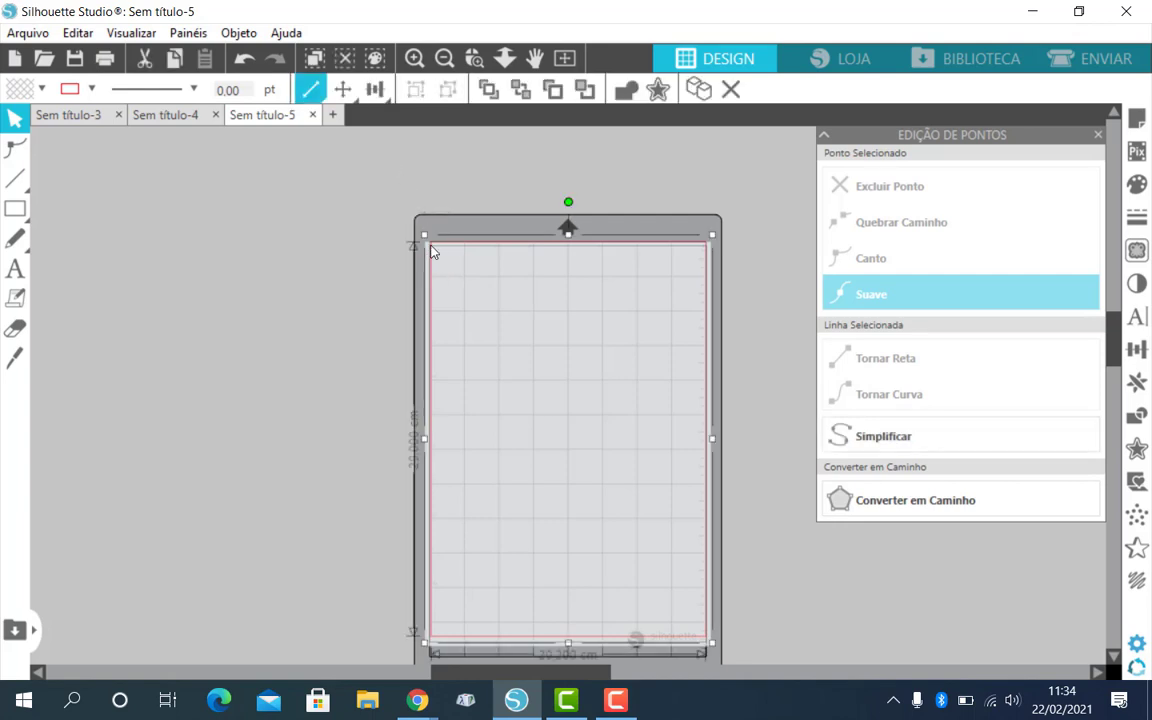
click(376, 91)
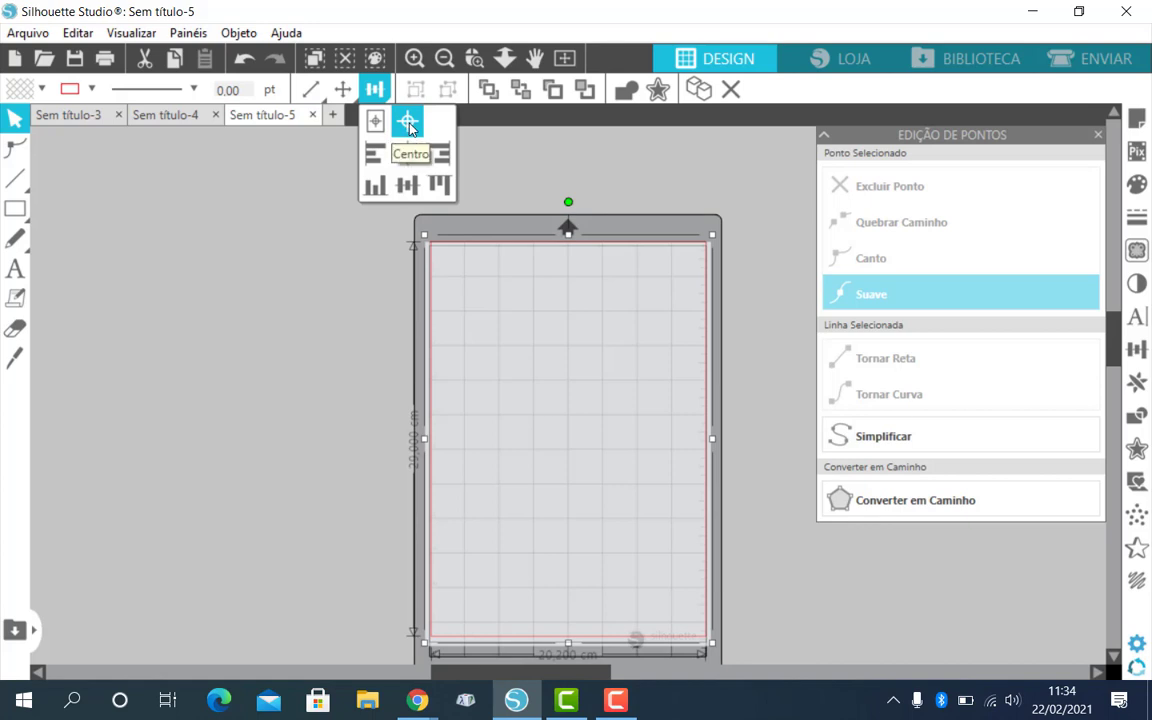
click(408, 123)
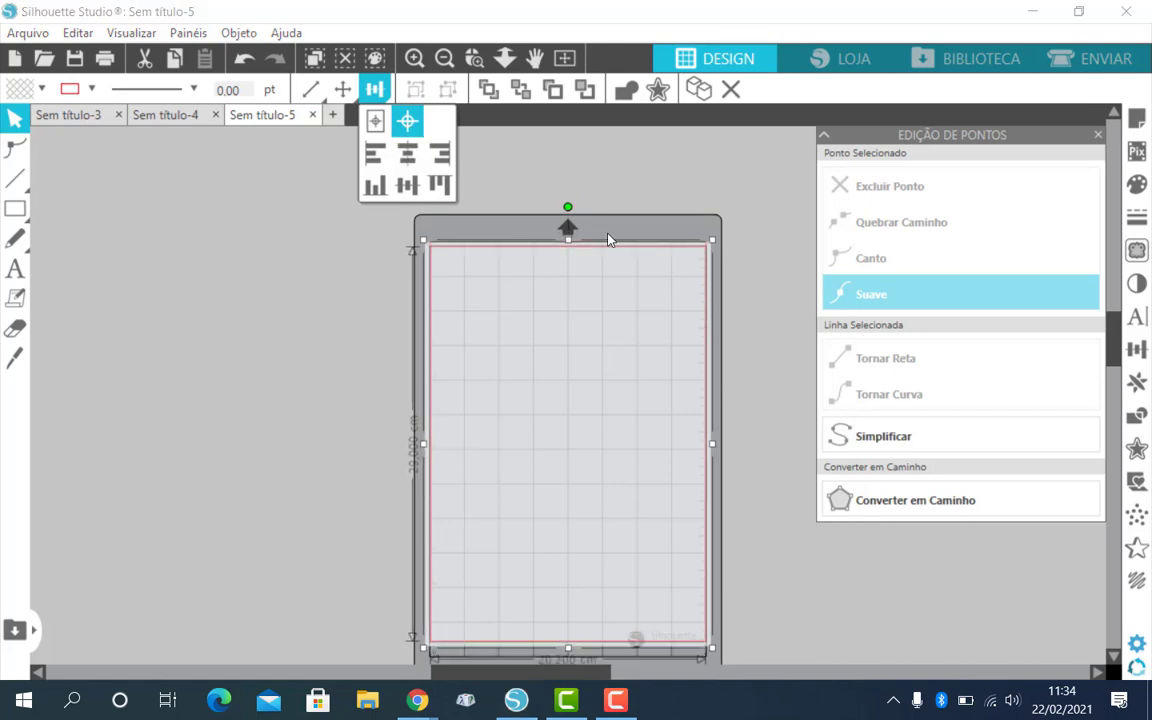
click(562, 231)
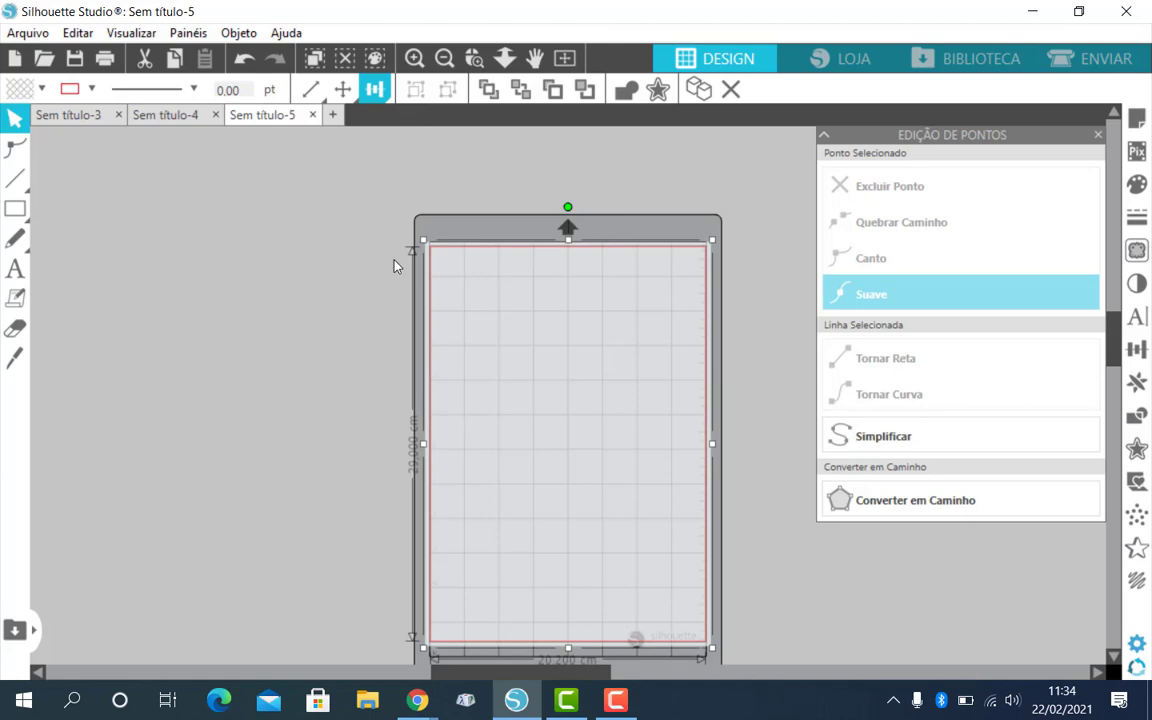
scroll(470, 234, down, 3)
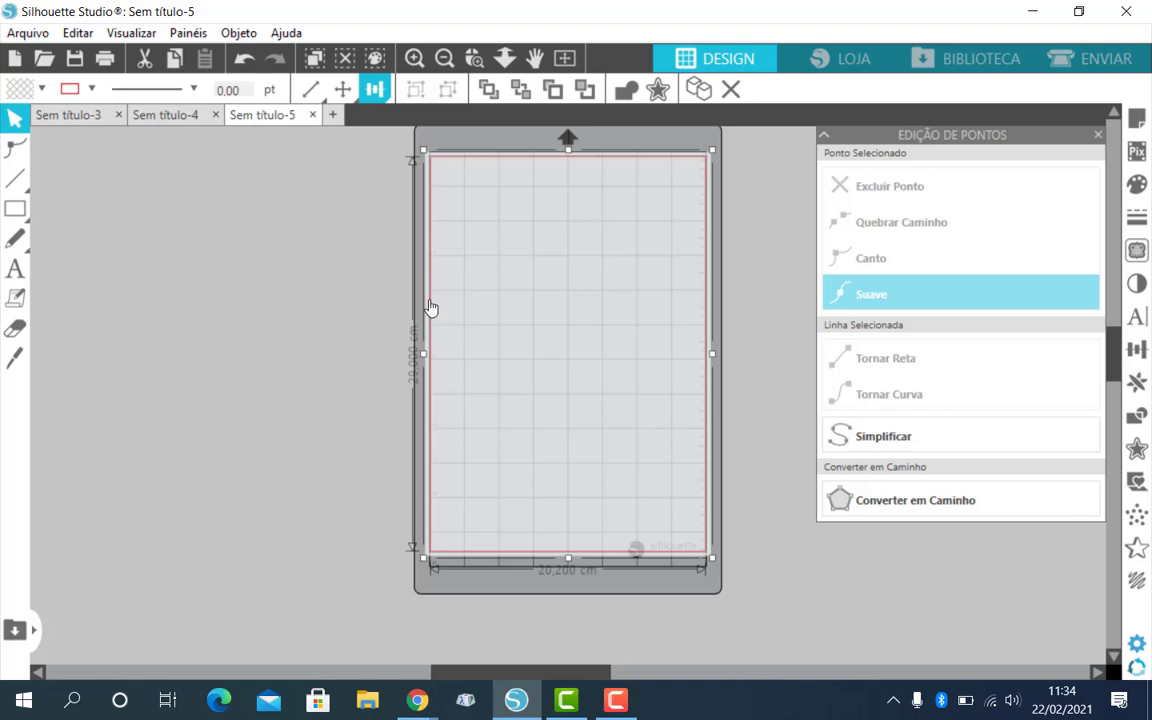
click(38, 36)
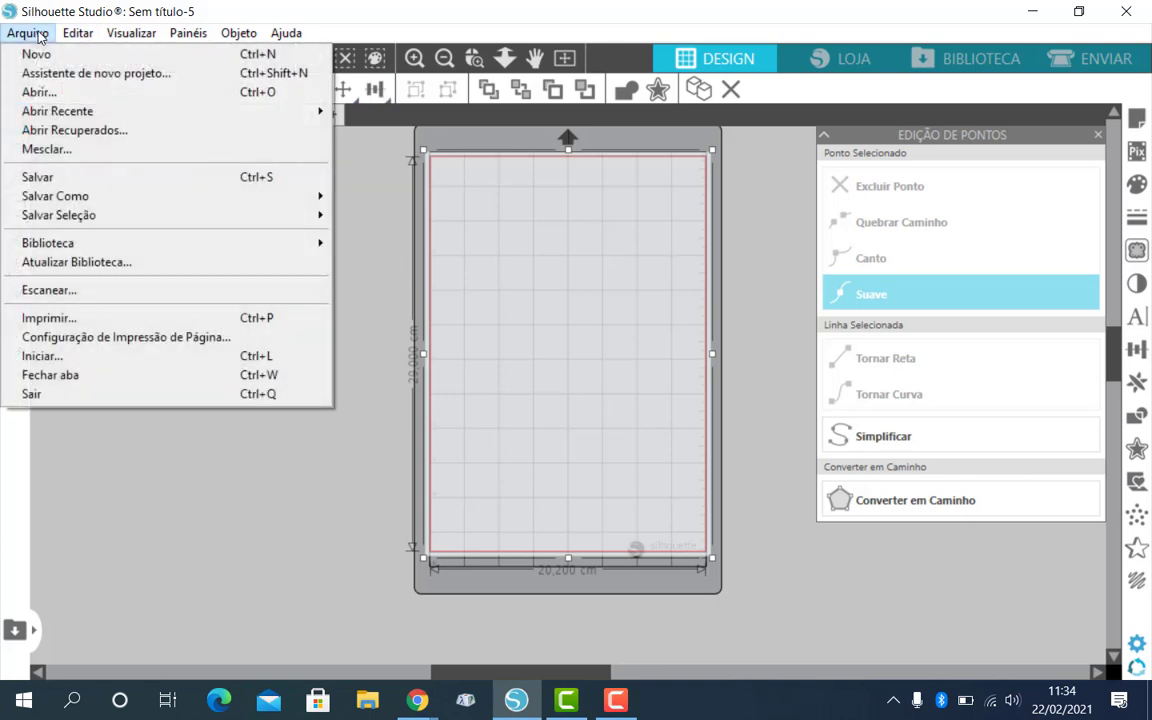
click(52, 93)
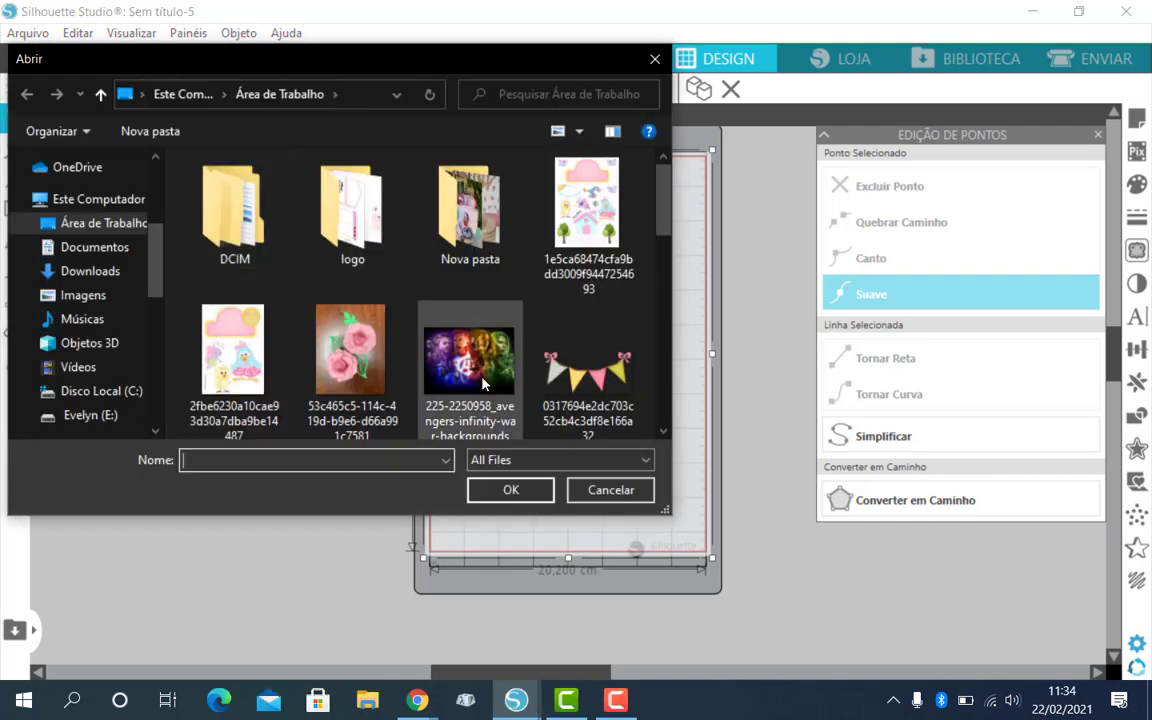
click(478, 358)
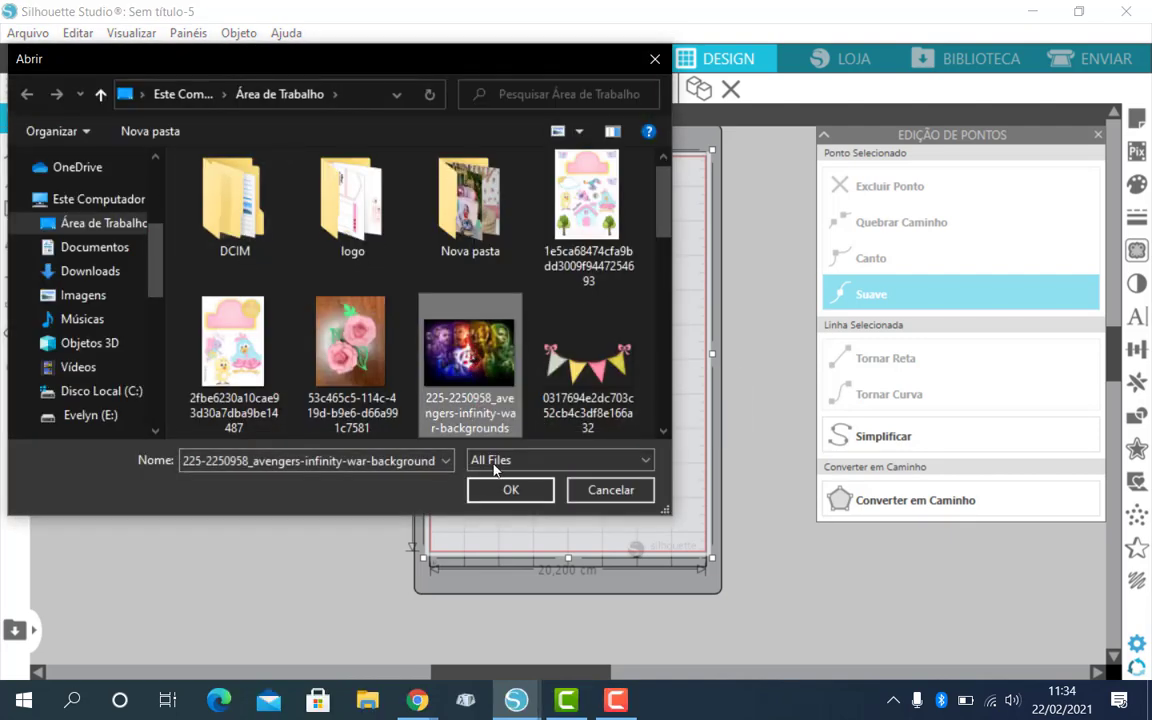
click(510, 490)
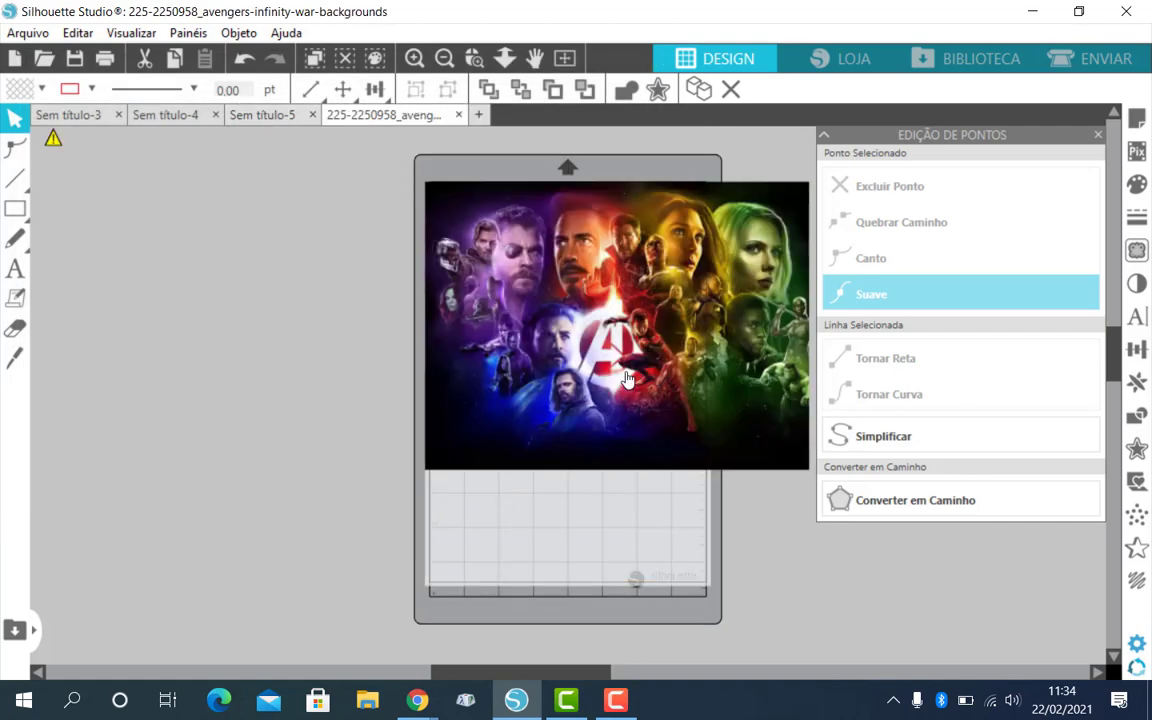
Step: Copy the Avengers image and paste it into the Sem título-5 document
right_click(512, 223)
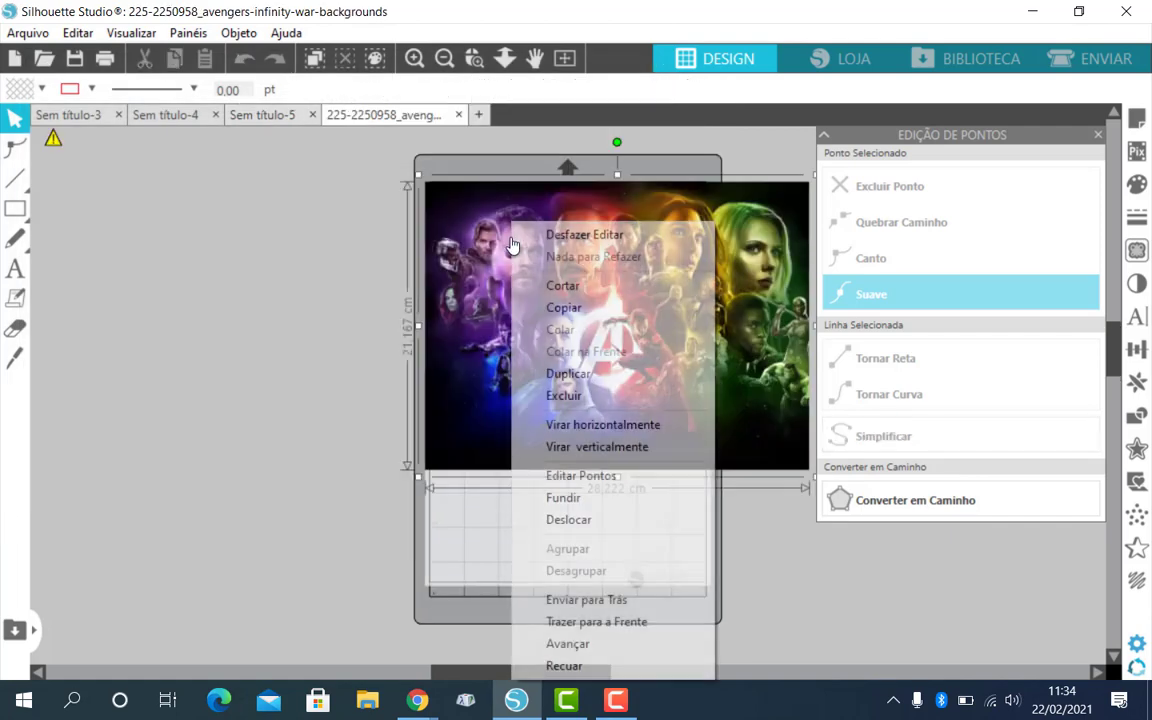
click(556, 308)
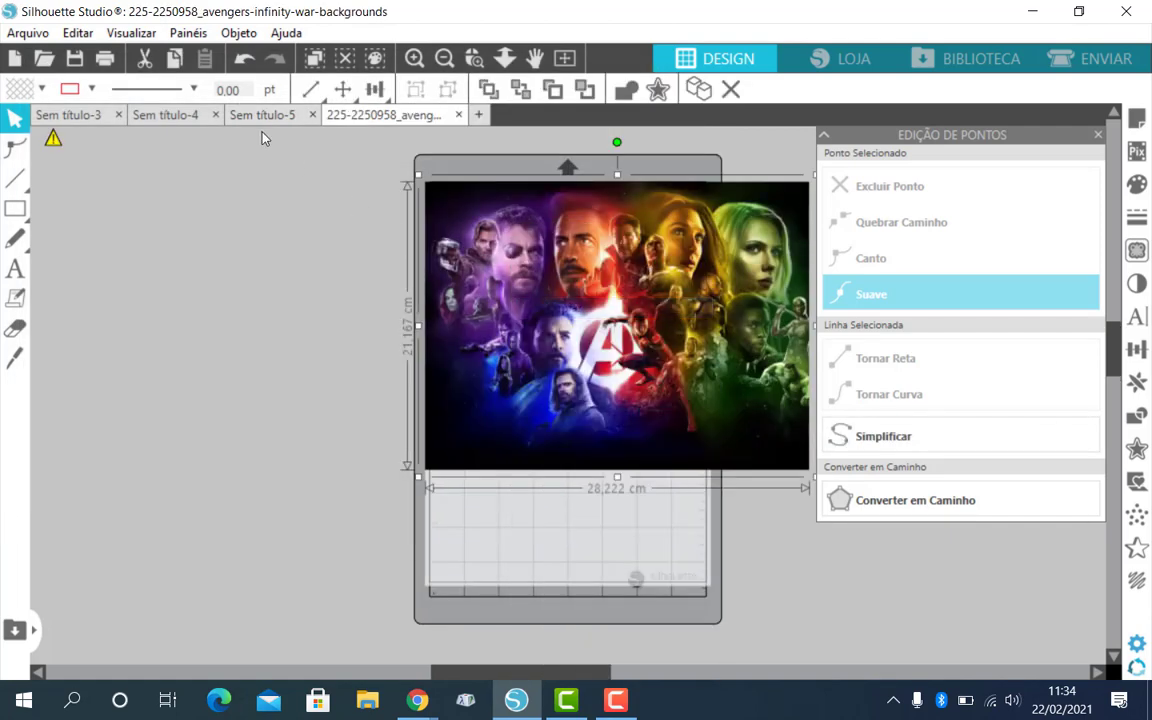
click(238, 114)
click(283, 251)
right_click(283, 250)
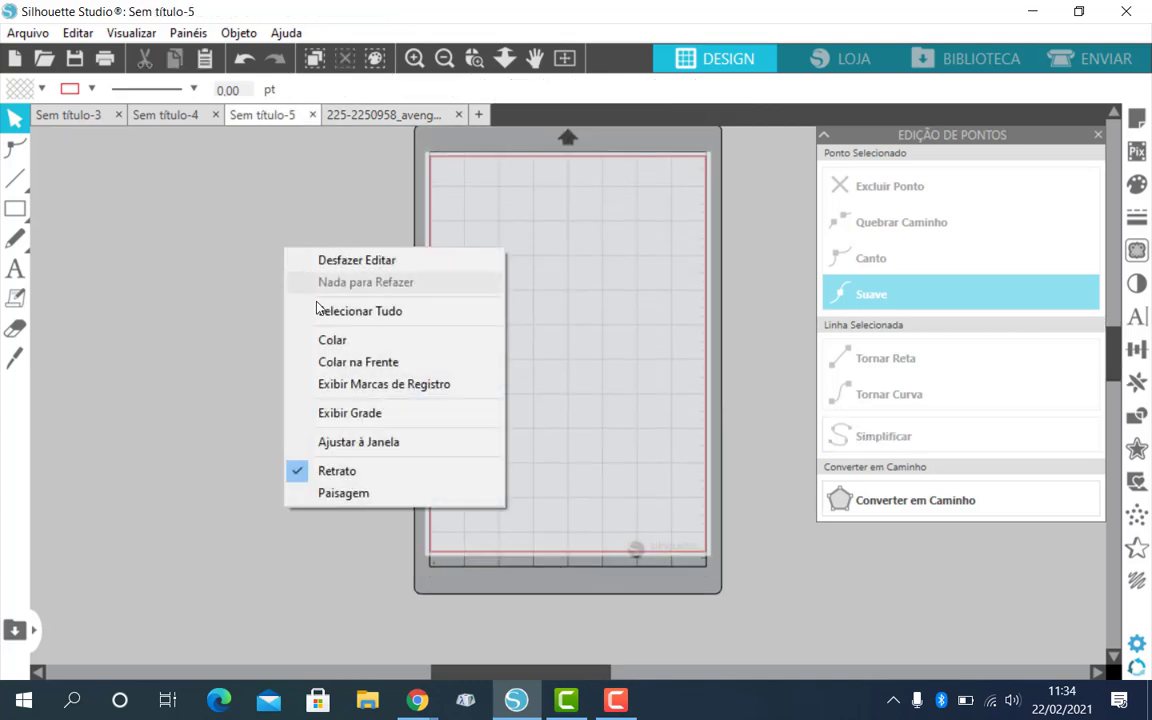
click(332, 340)
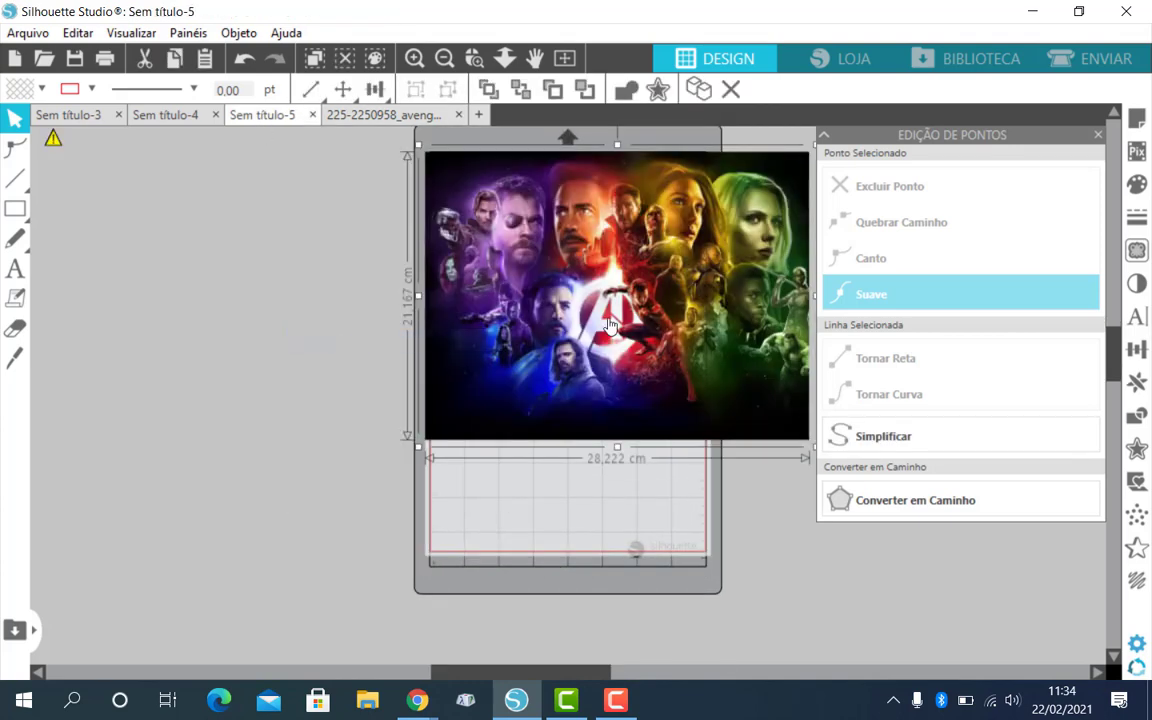
Step: Enlarge the Avengers image proportionally to about 83.8 by 62.8 cm and position it over the page
drag(611, 290, 541, 334)
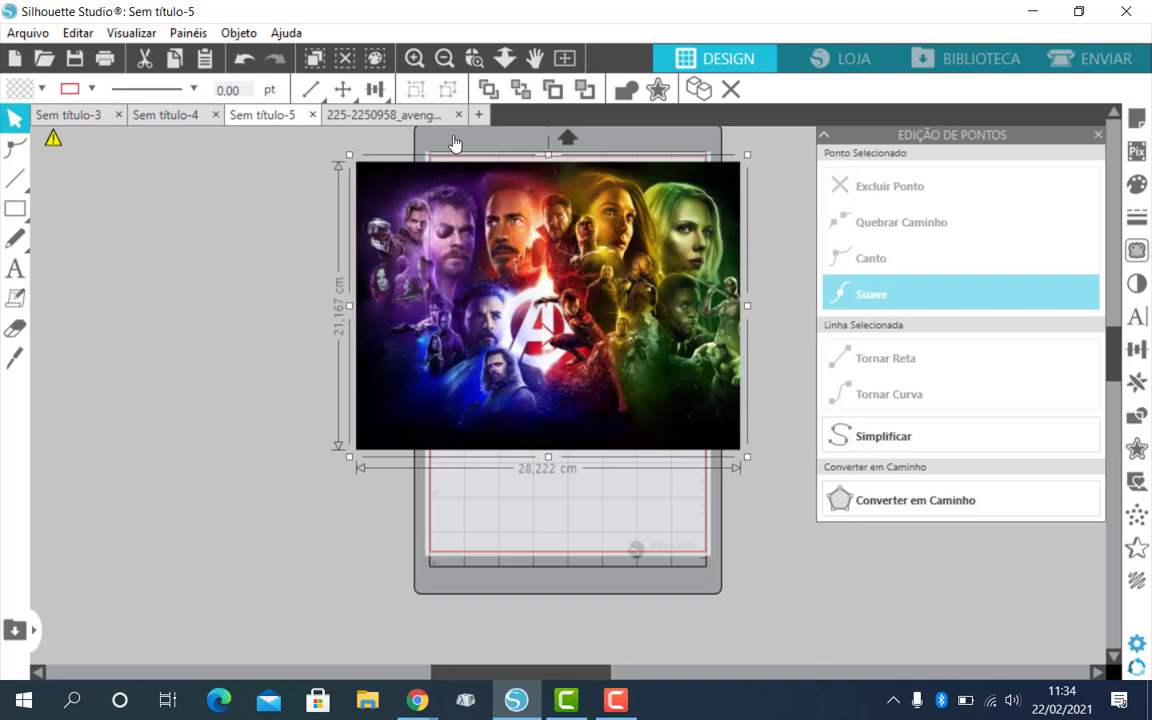
click(444, 59)
click(444, 61)
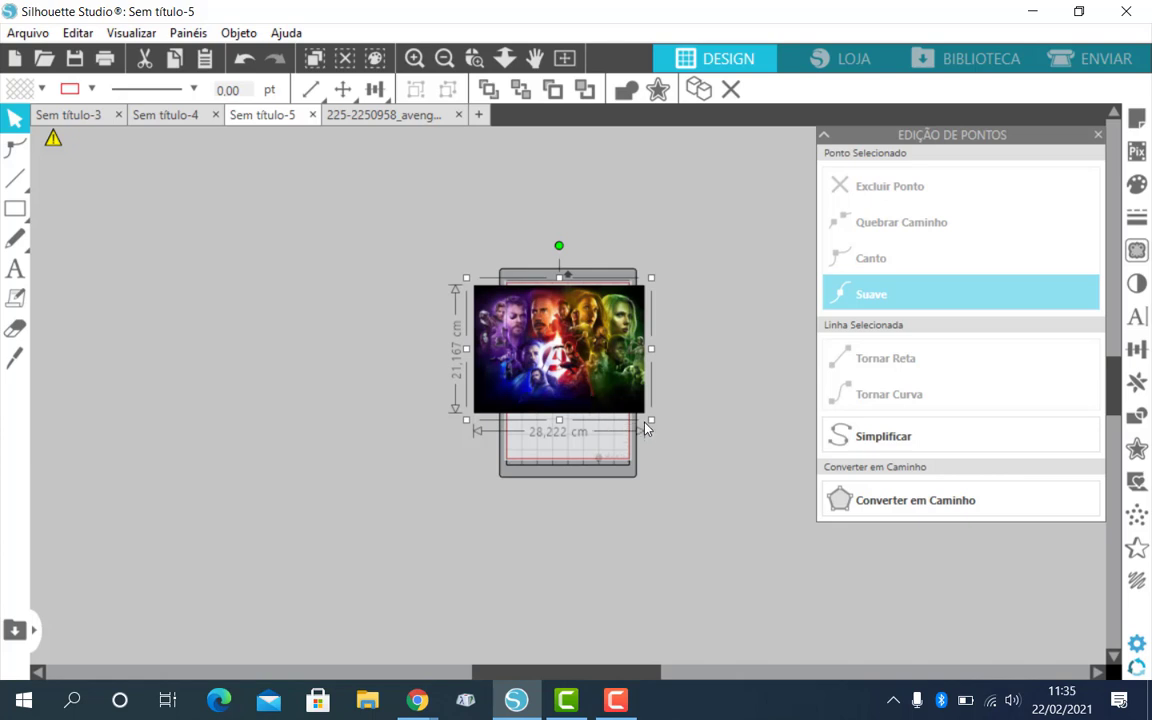
drag(645, 428, 985, 630)
drag(768, 553, 621, 547)
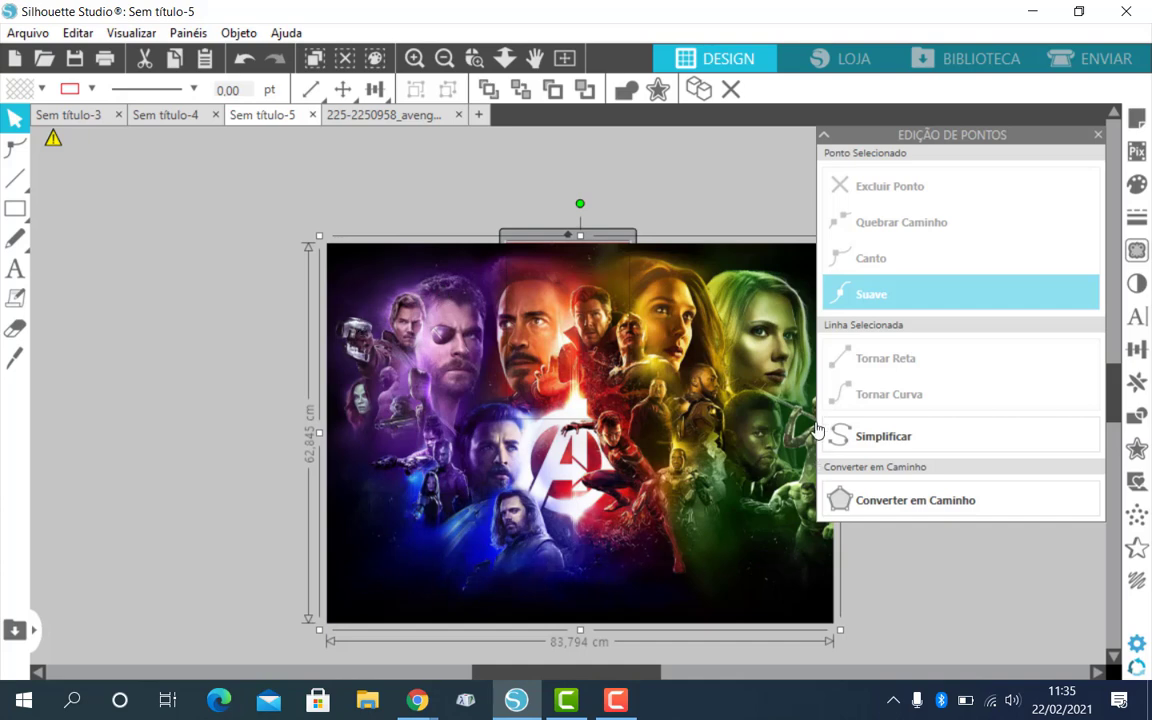
Step: Reposition the enlarged image over the page and send it behind the red rectangle
scroll(614, 428, down, 1)
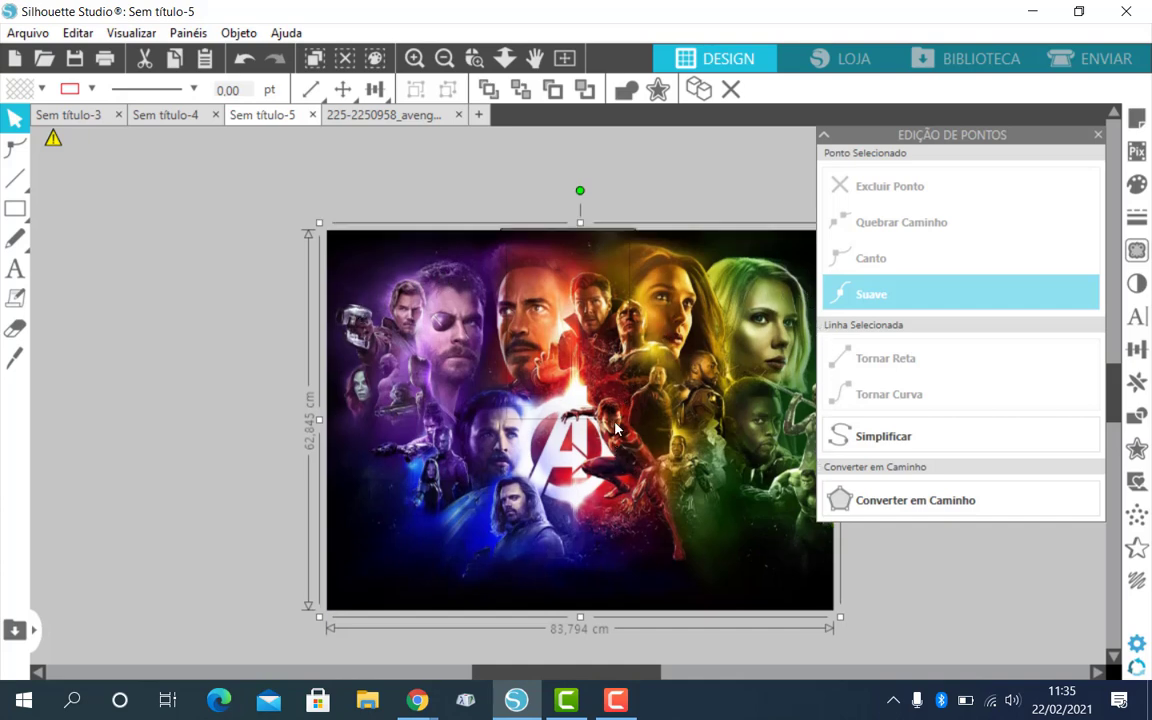
scroll(614, 428, down, 5)
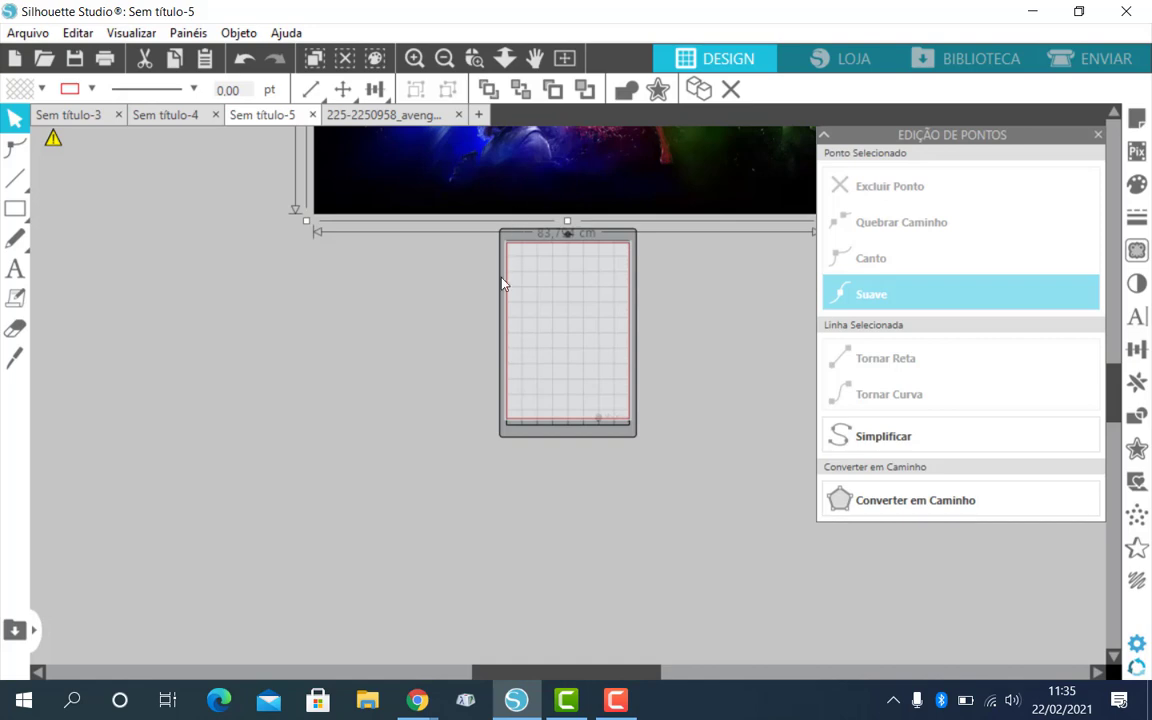
drag(531, 228, 545, 590)
key(ctrl+e)
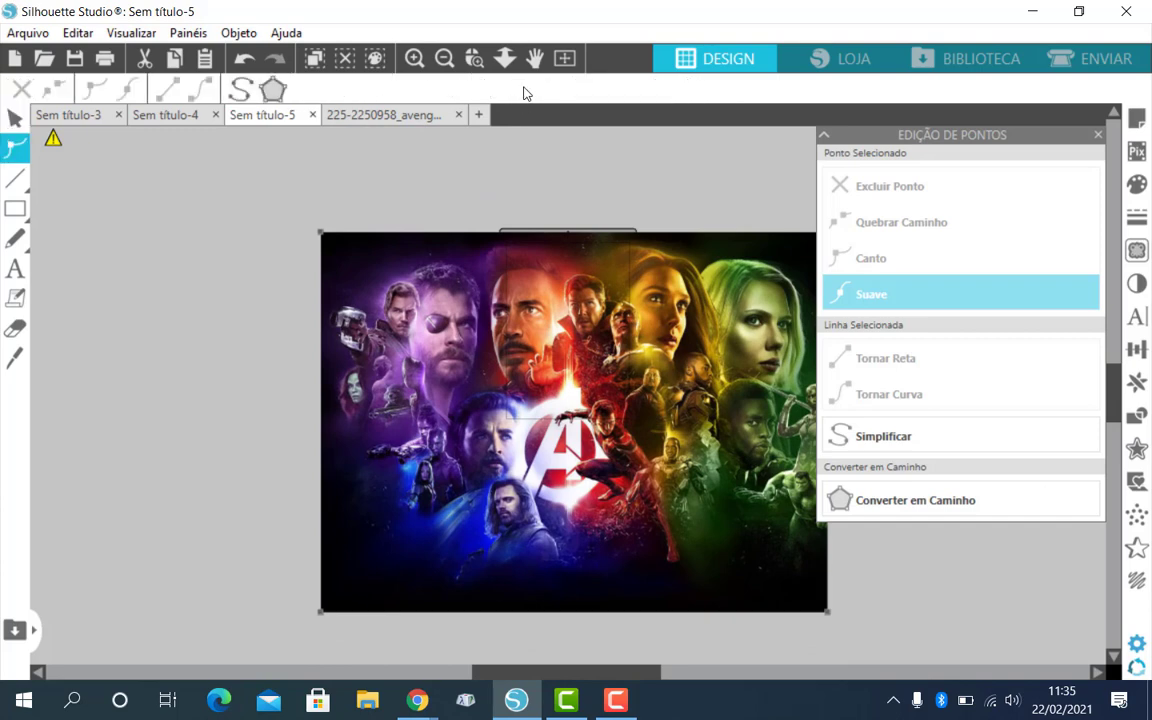
click(12, 116)
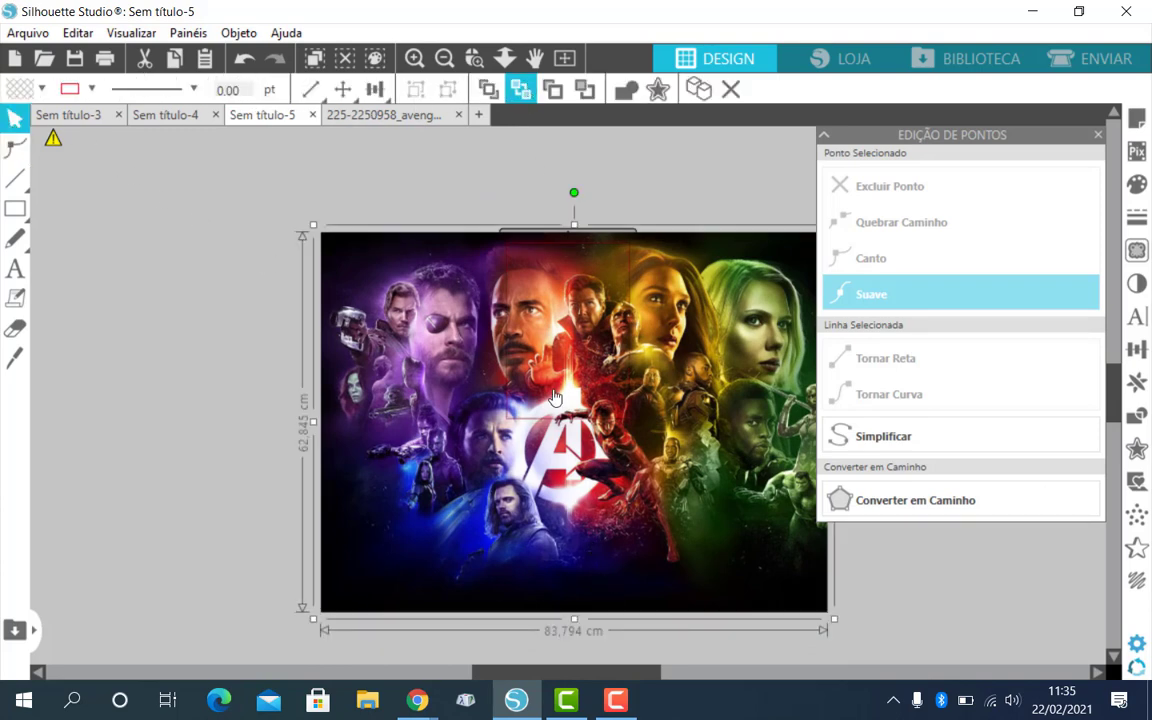
drag(549, 482, 546, 486)
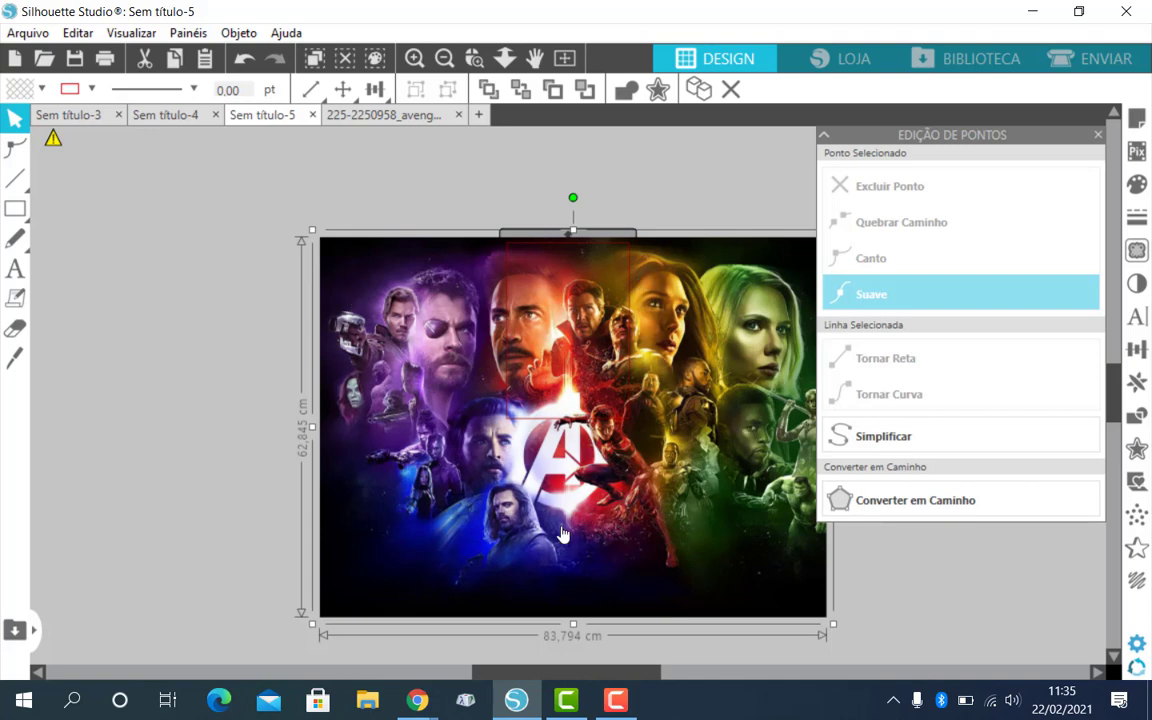
Step: Move the image up off the page and duplicate the page rectangle once to its left and once to its right
drag(716, 582, 707, 169)
click(511, 290)
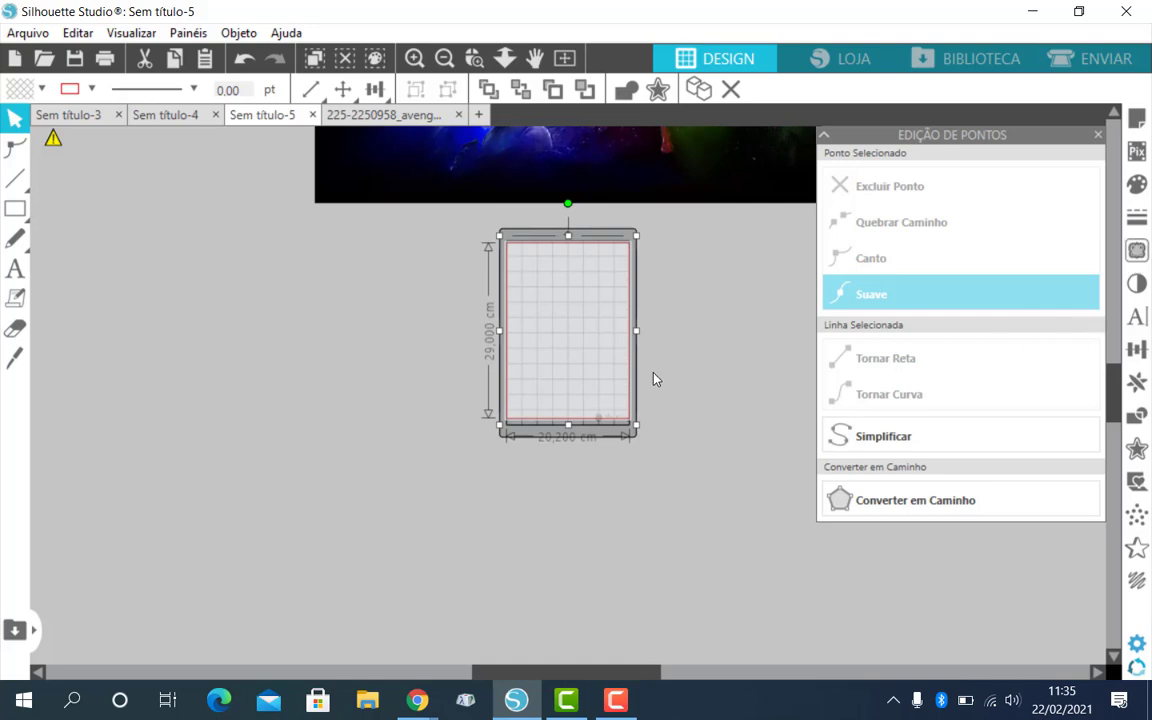
click(1142, 389)
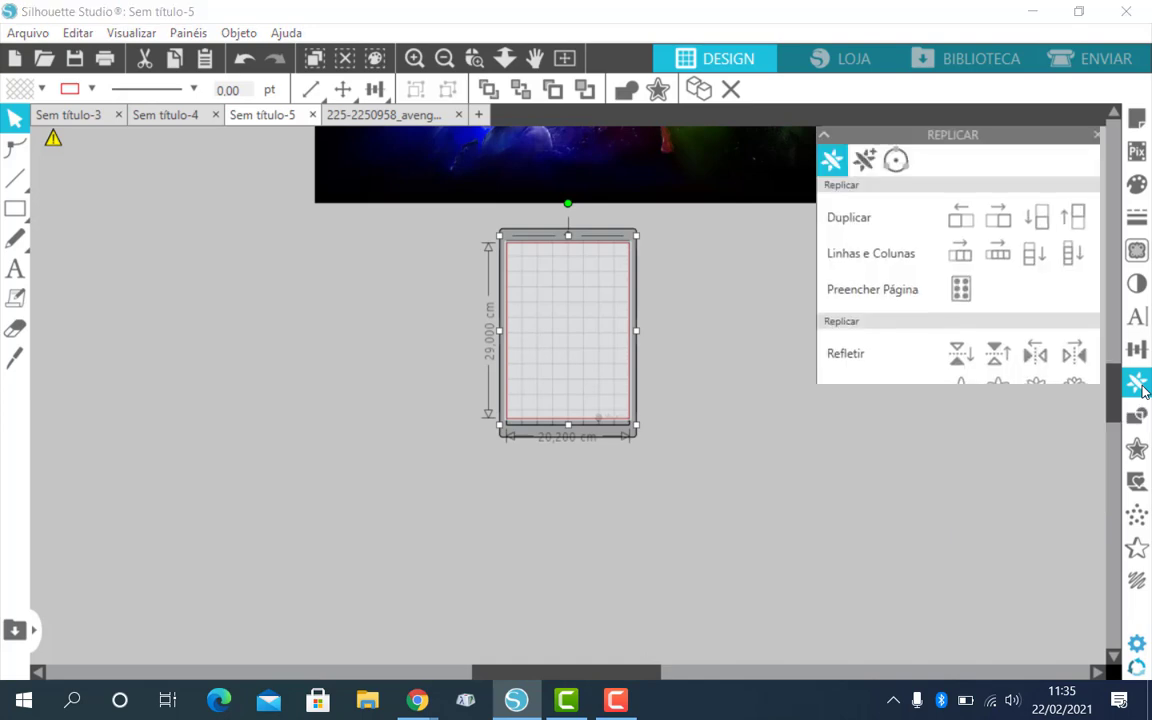
click(962, 222)
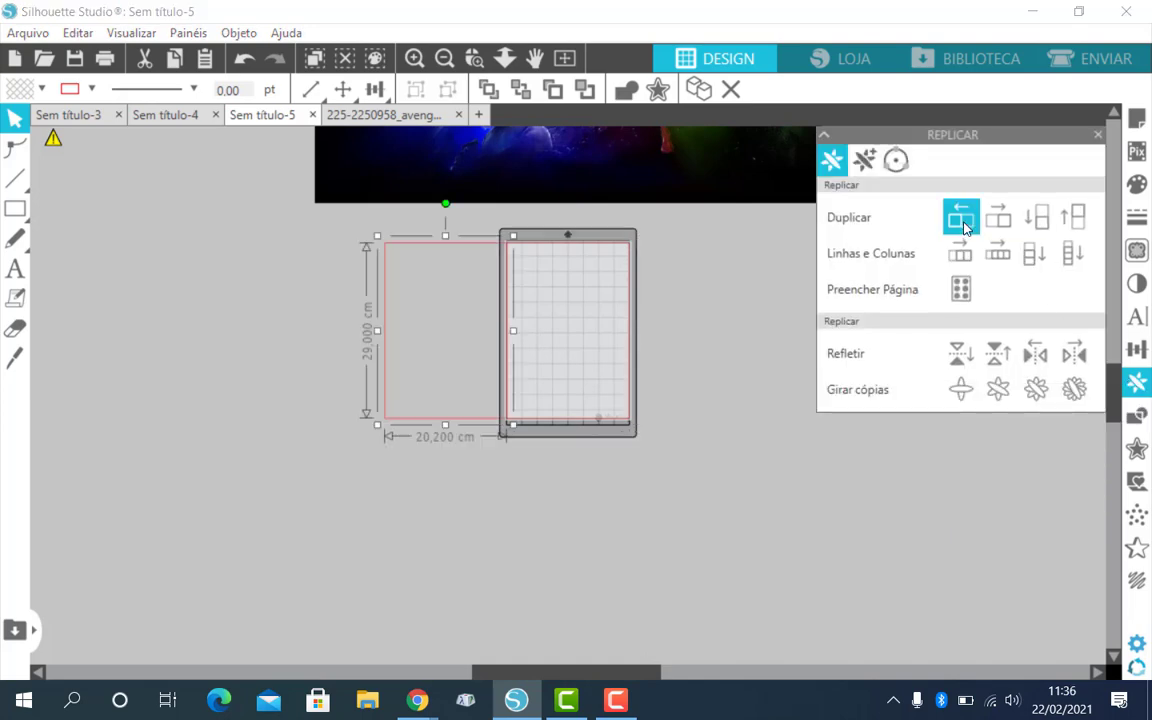
click(625, 250)
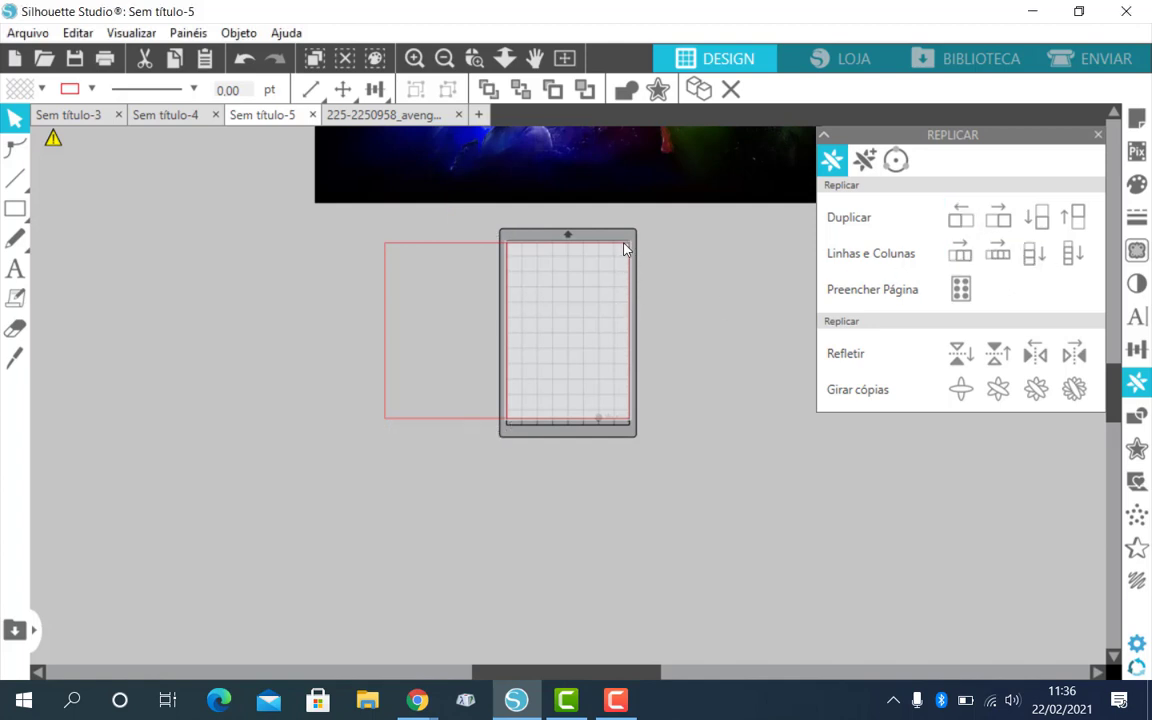
click(995, 227)
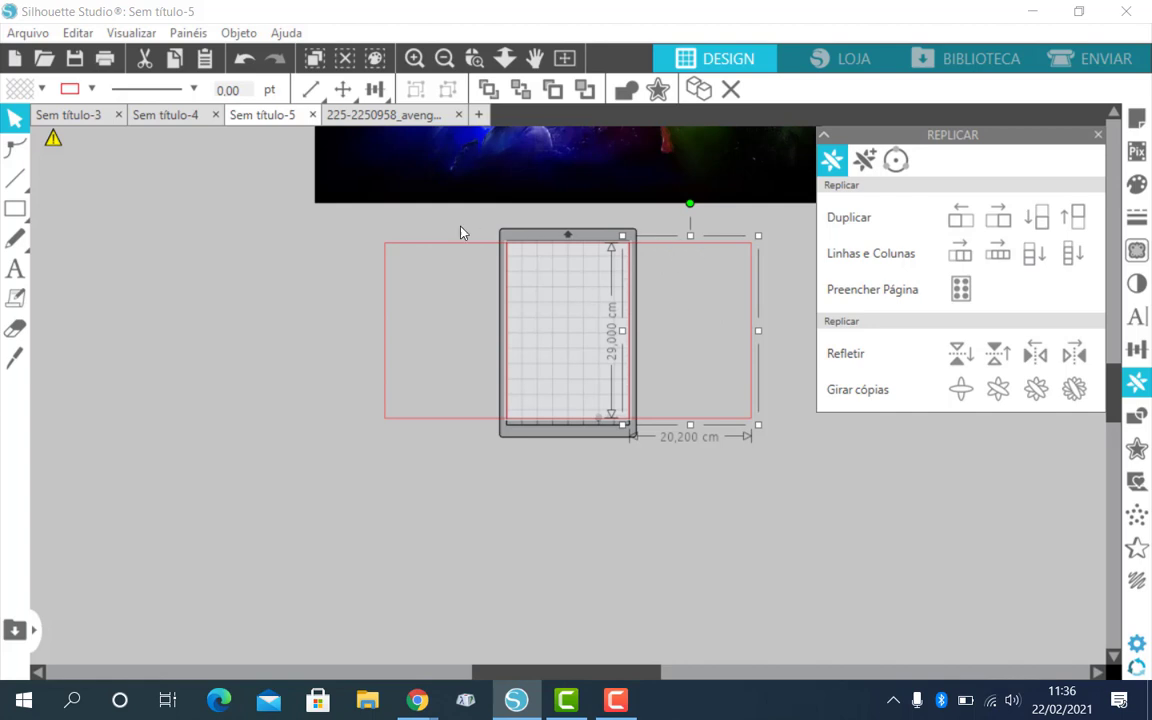
Step: Select the two side rectangles together and set their height to 26 cm
key(ctrl+a)
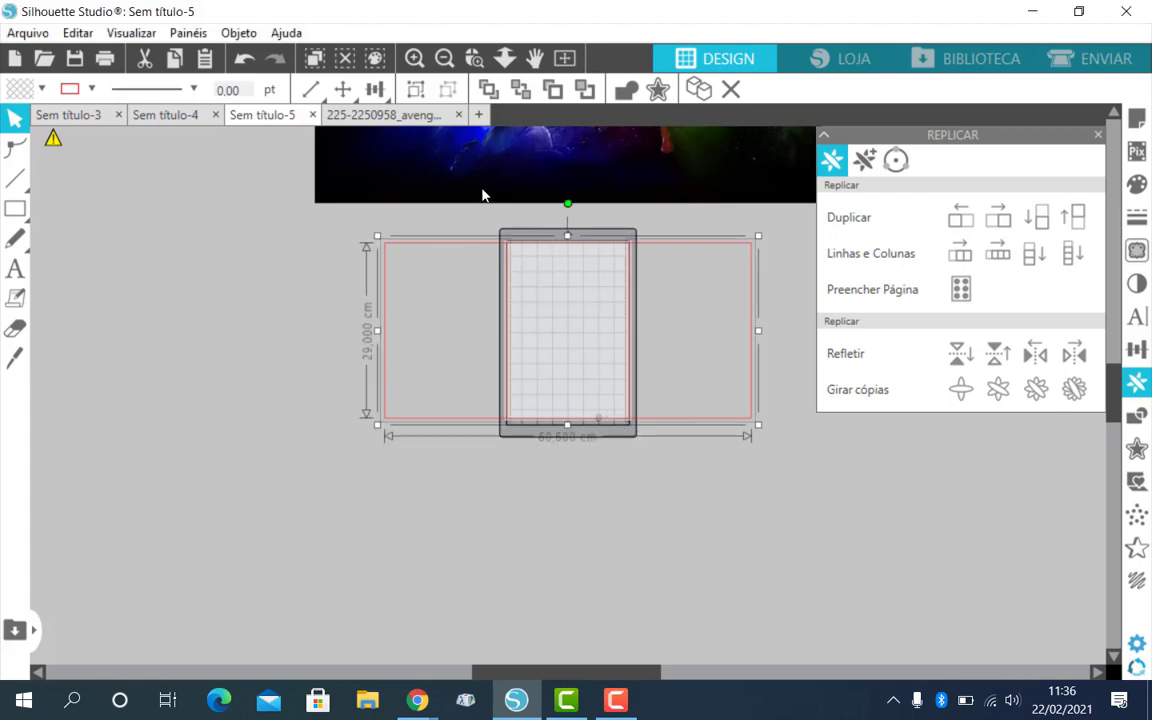
mouse_move(313, 100)
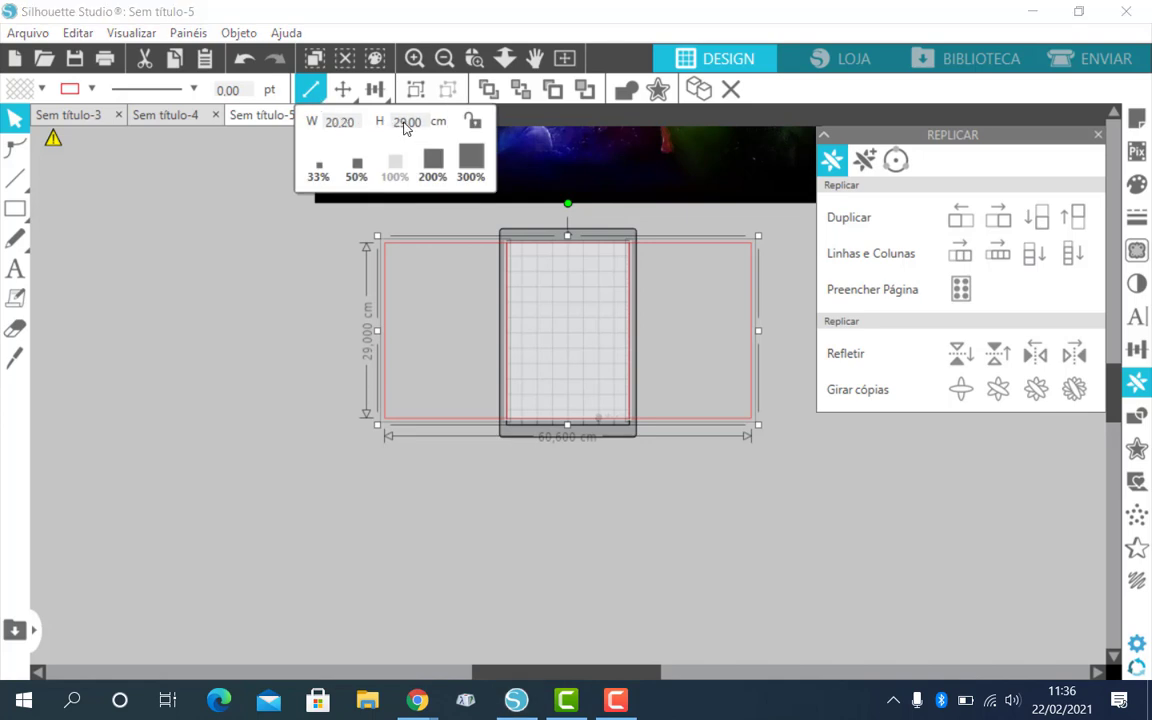
key(BackSpace)
text(3)
click(406, 127)
key(BackSpace)
text(6)
key(Return)
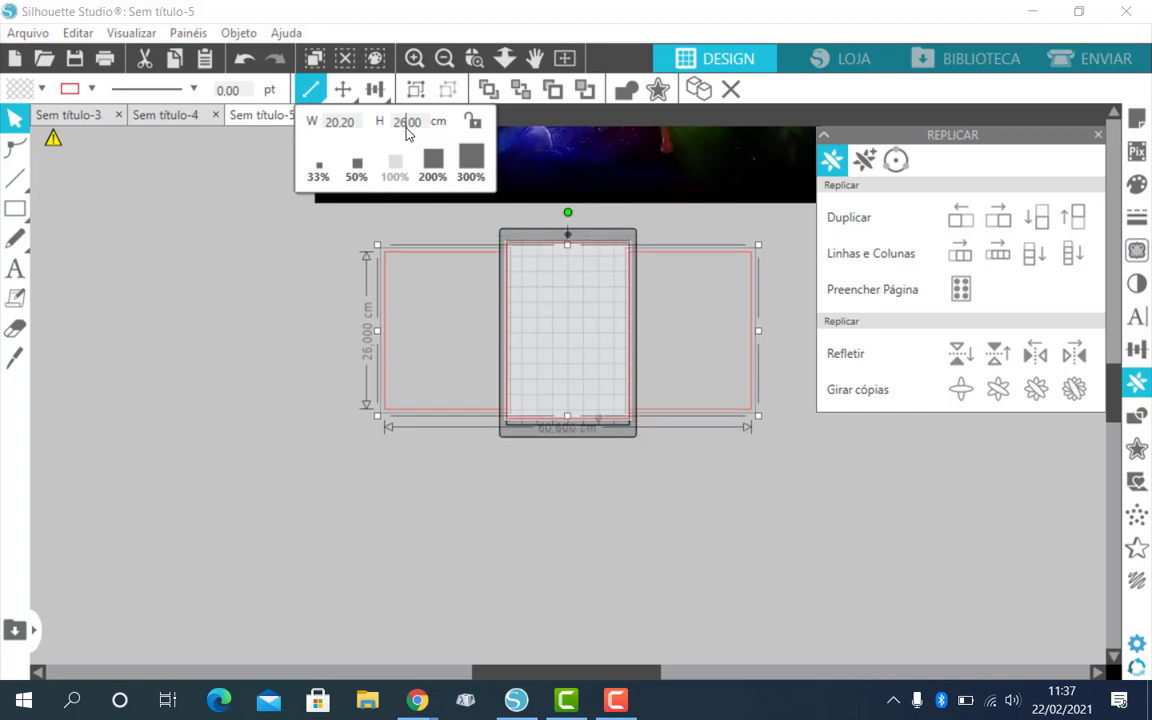
Step: Nudge the two 26 cm rectangles down until their bottom edges align with the centre rectangle, and deselect them
scroll(407, 133, up, 3)
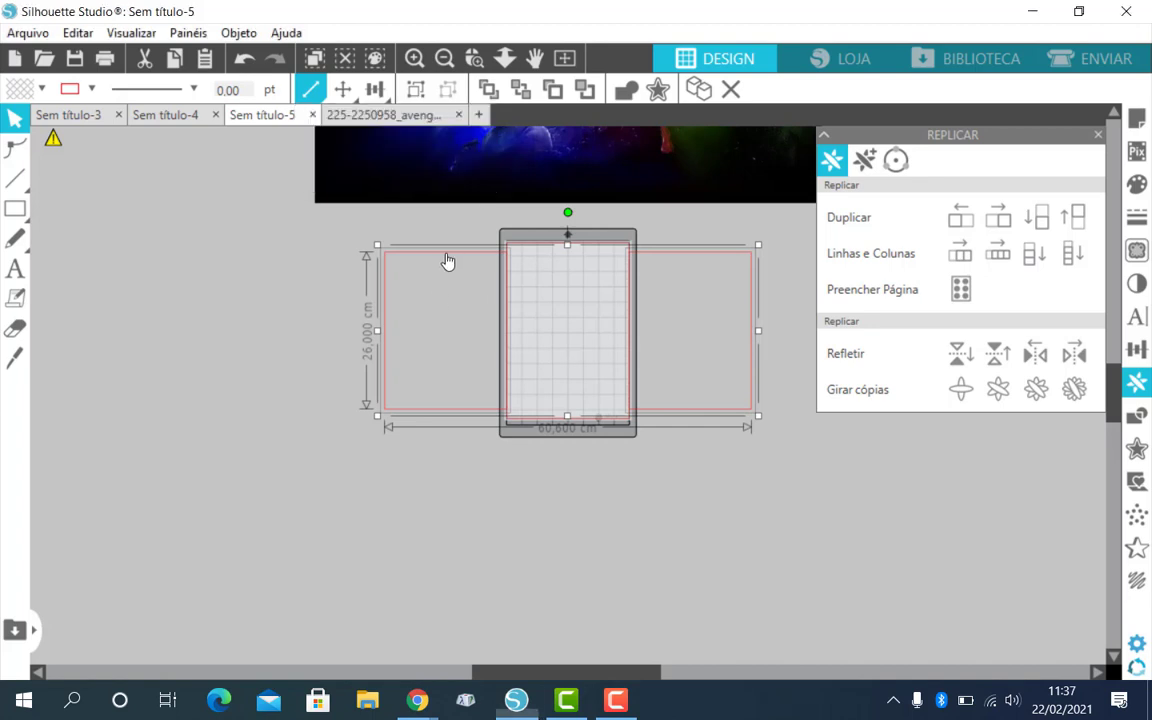
key(Down)
key(Down)
key(Down)
key(Down)
key(Down)
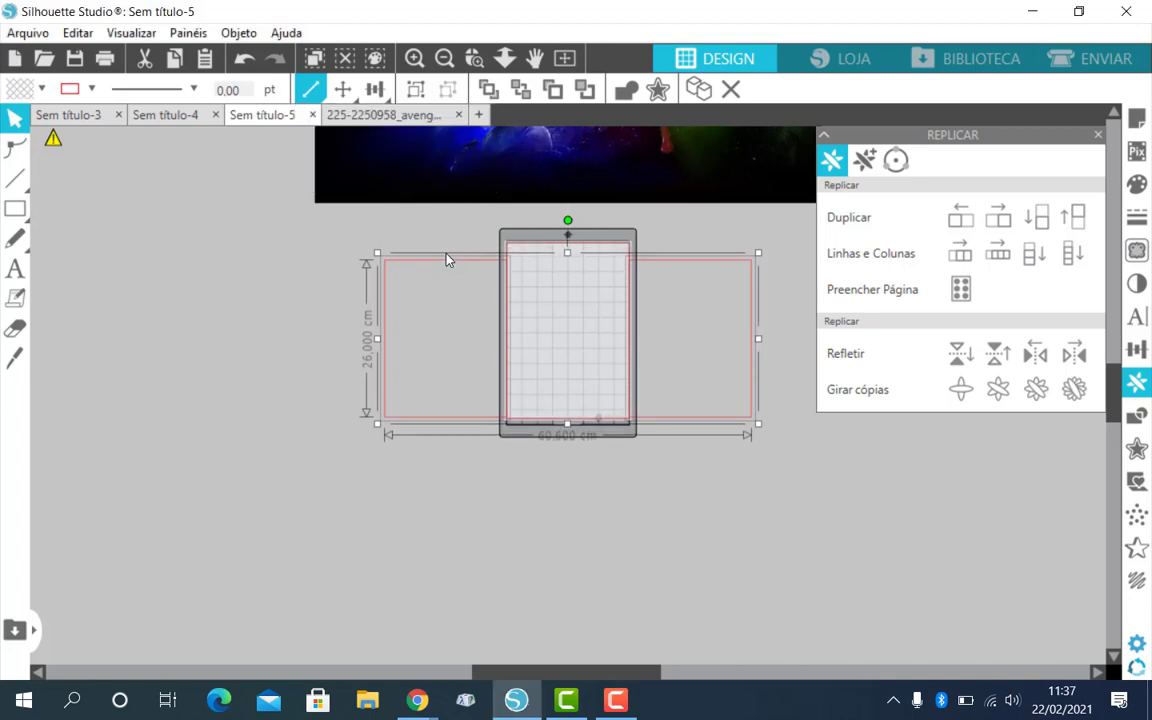
key(Down)
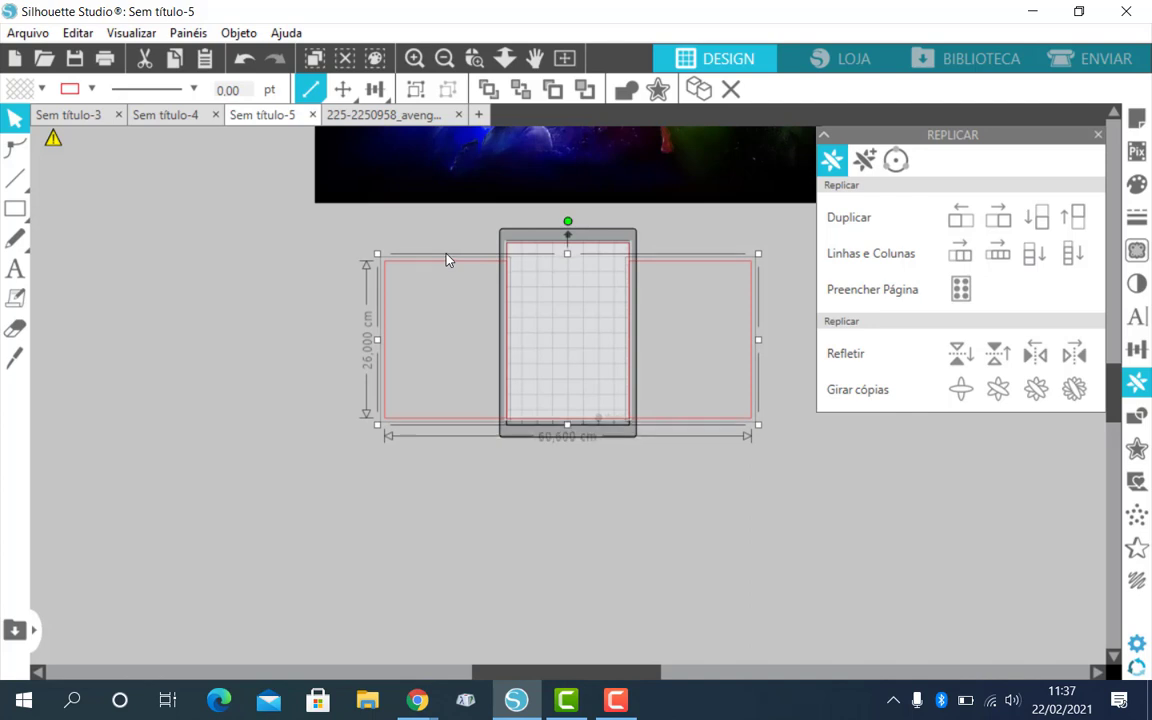
click(451, 238)
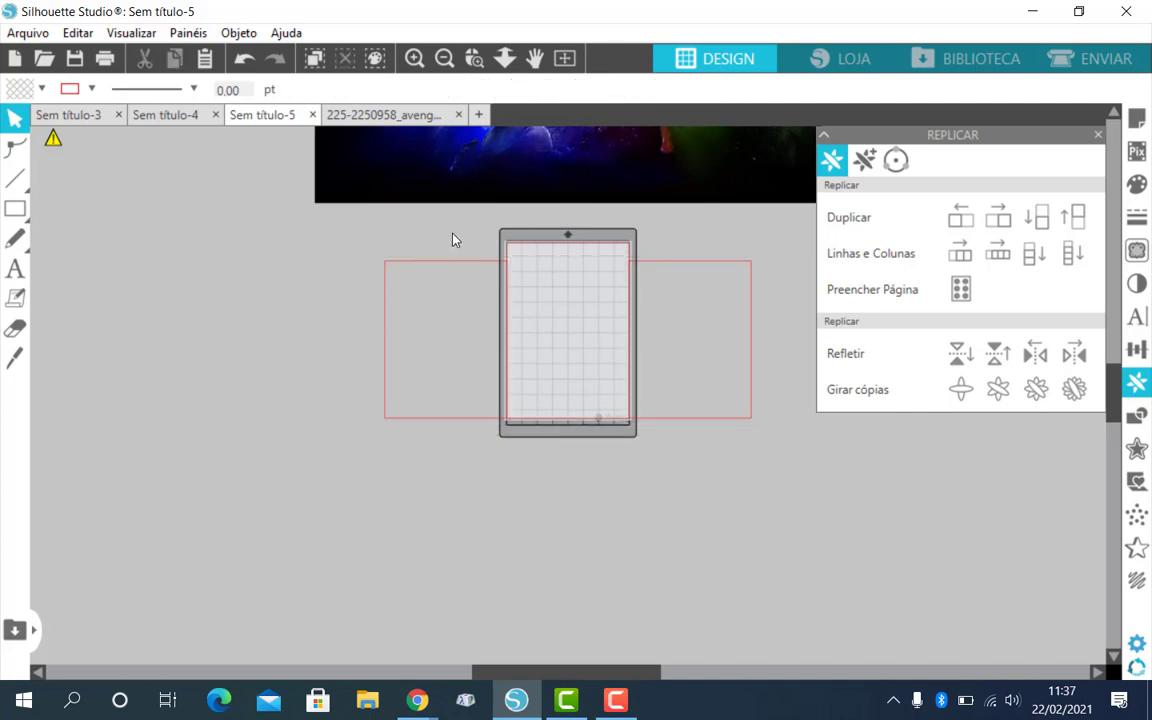
Step: Duplicate the left 26 cm rectangle to the left and the right one to the right
click(451, 268)
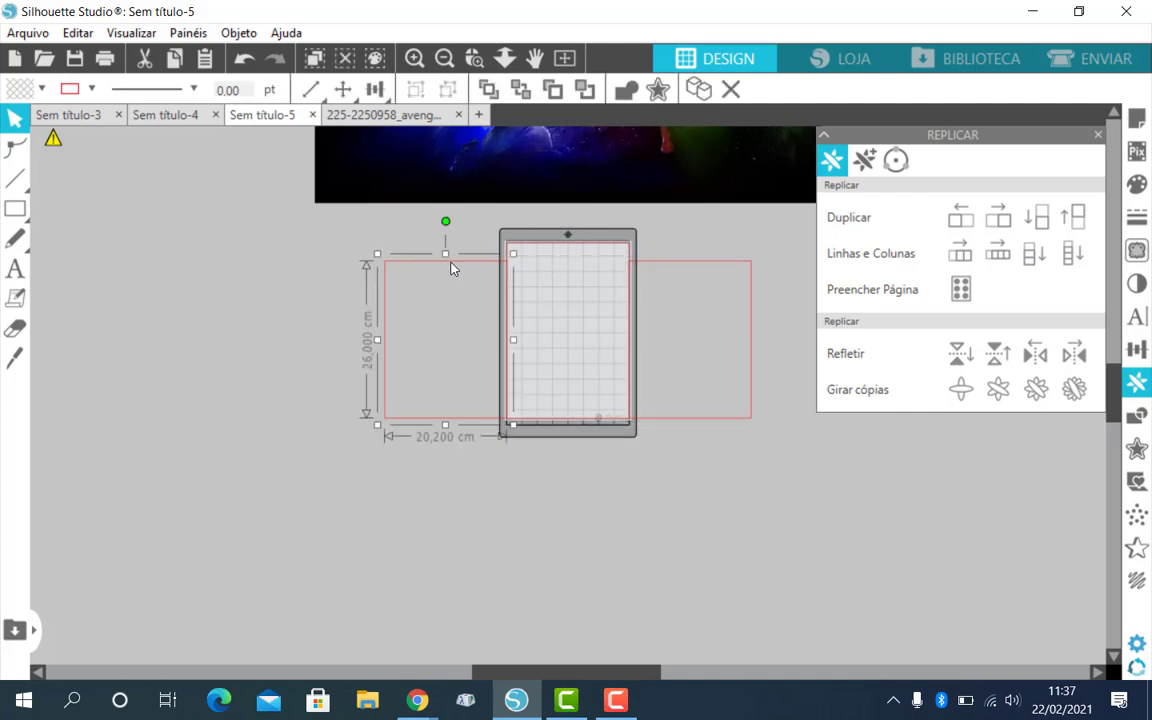
click(960, 217)
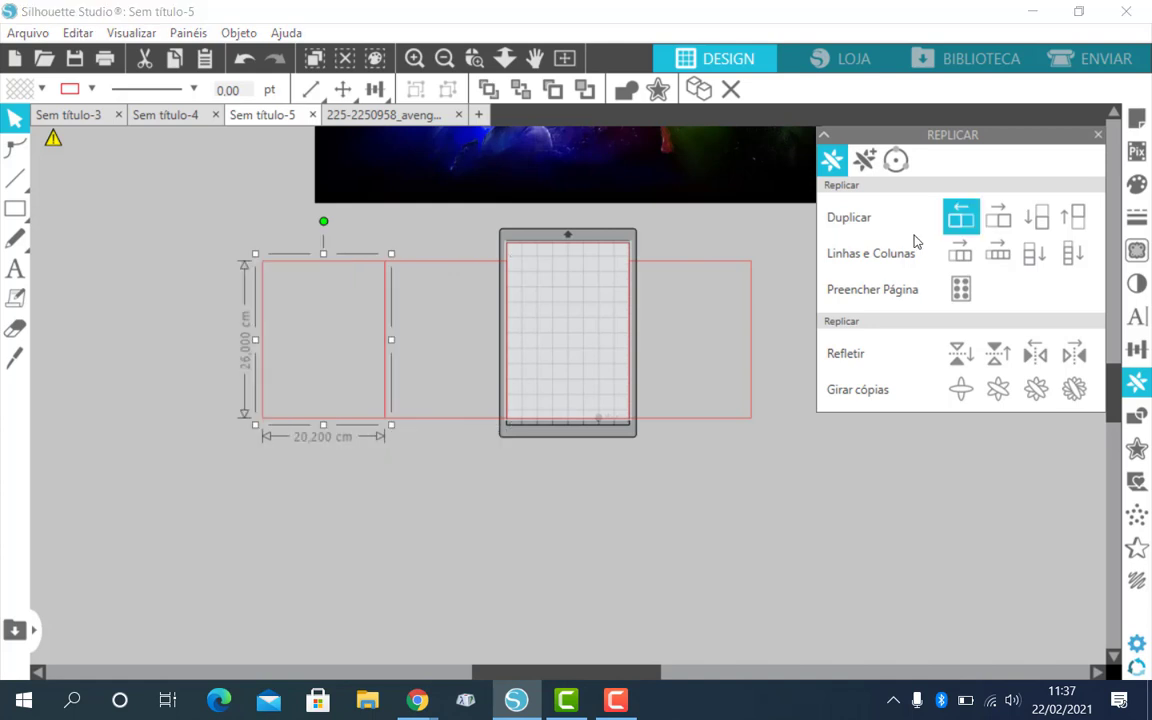
click(681, 270)
click(998, 217)
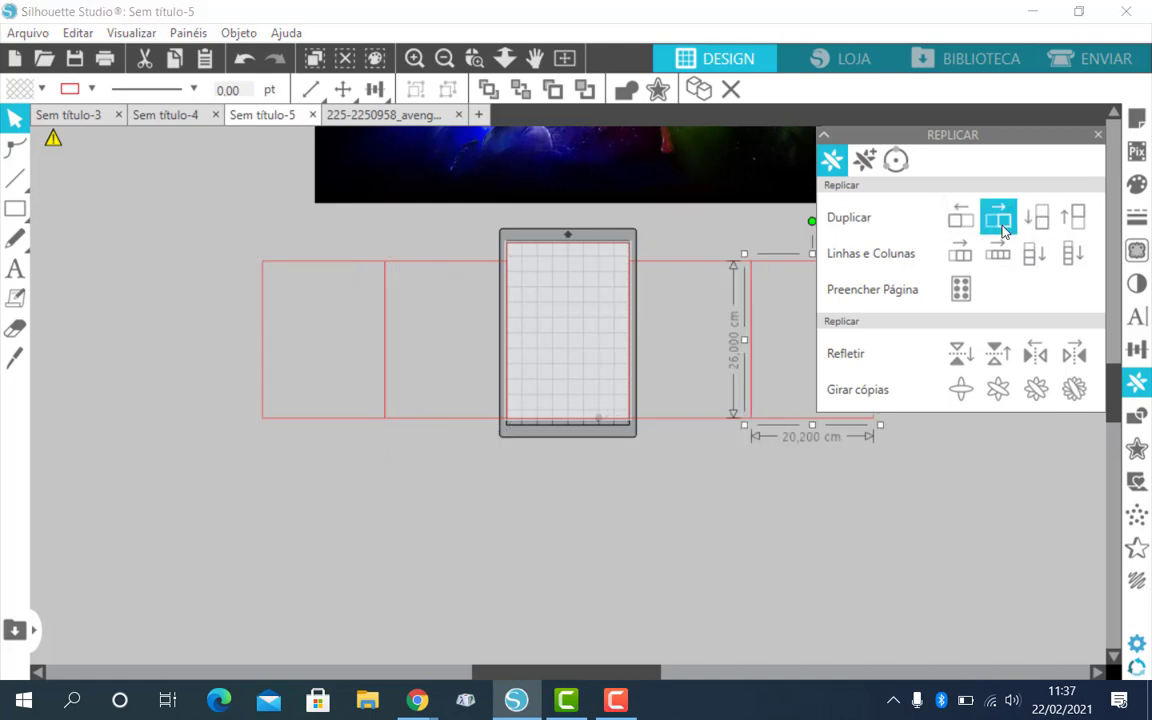
Step: Select the two outermost rectangles together and set their height to 23 cm
shift+click(292, 267)
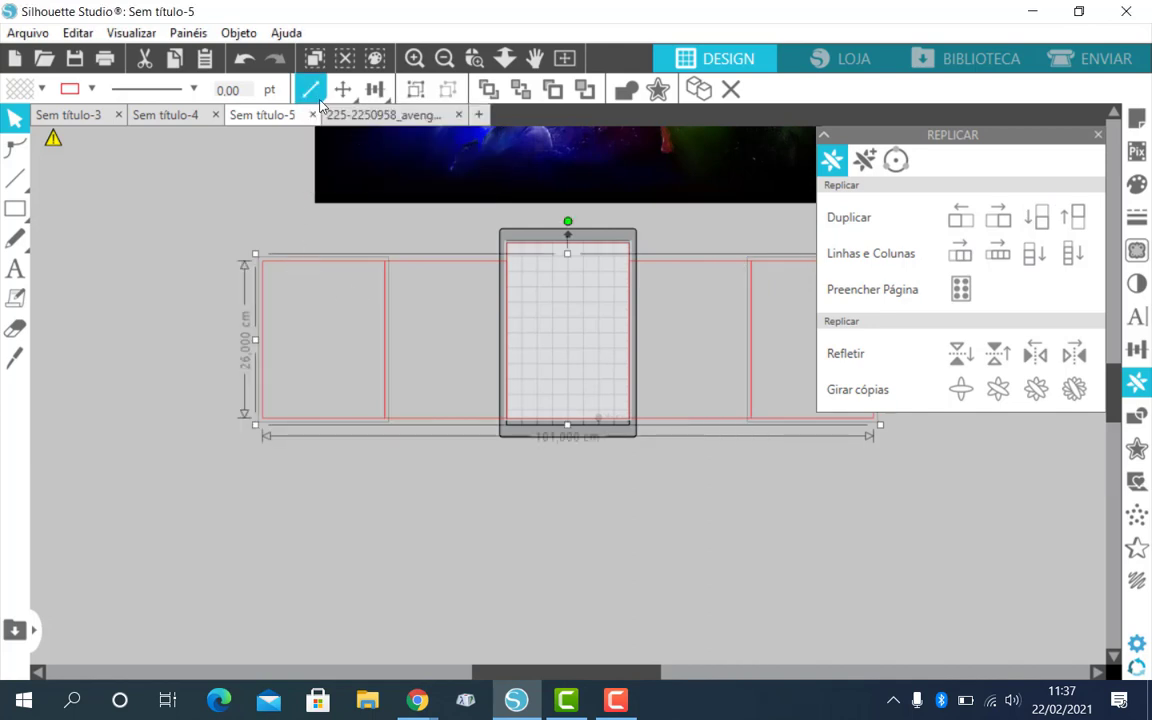
mouse_move(306, 92)
click(406, 122)
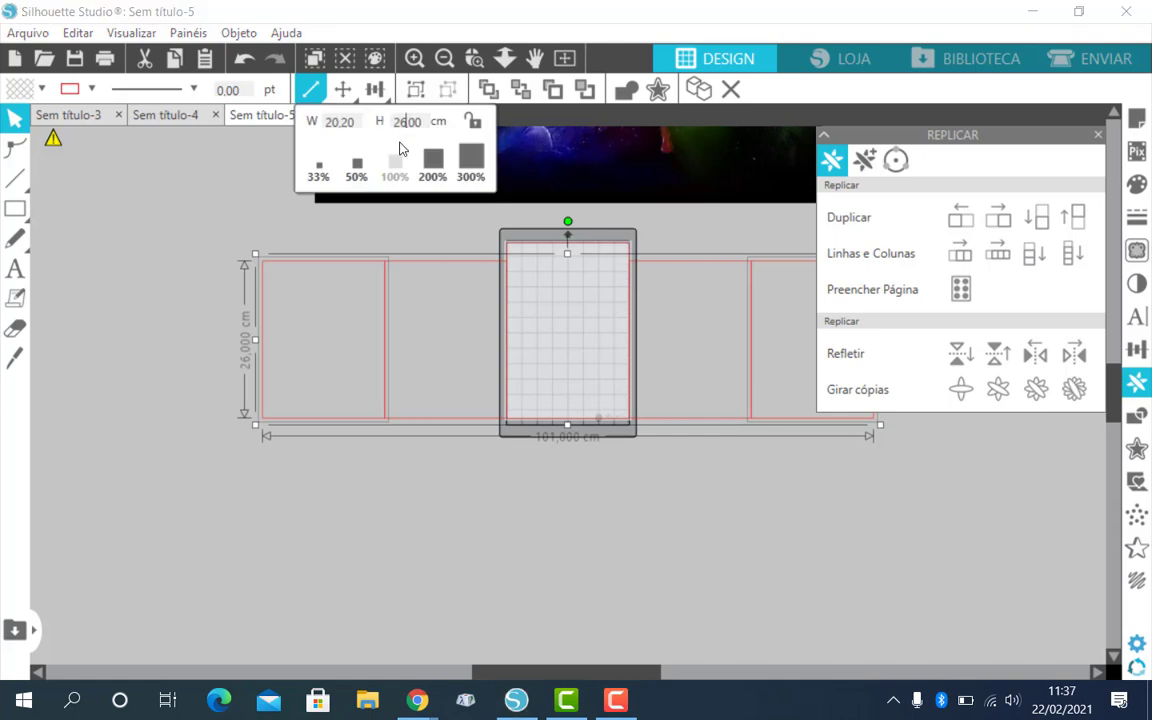
key(BackSpace)
text(3)
key(Return)
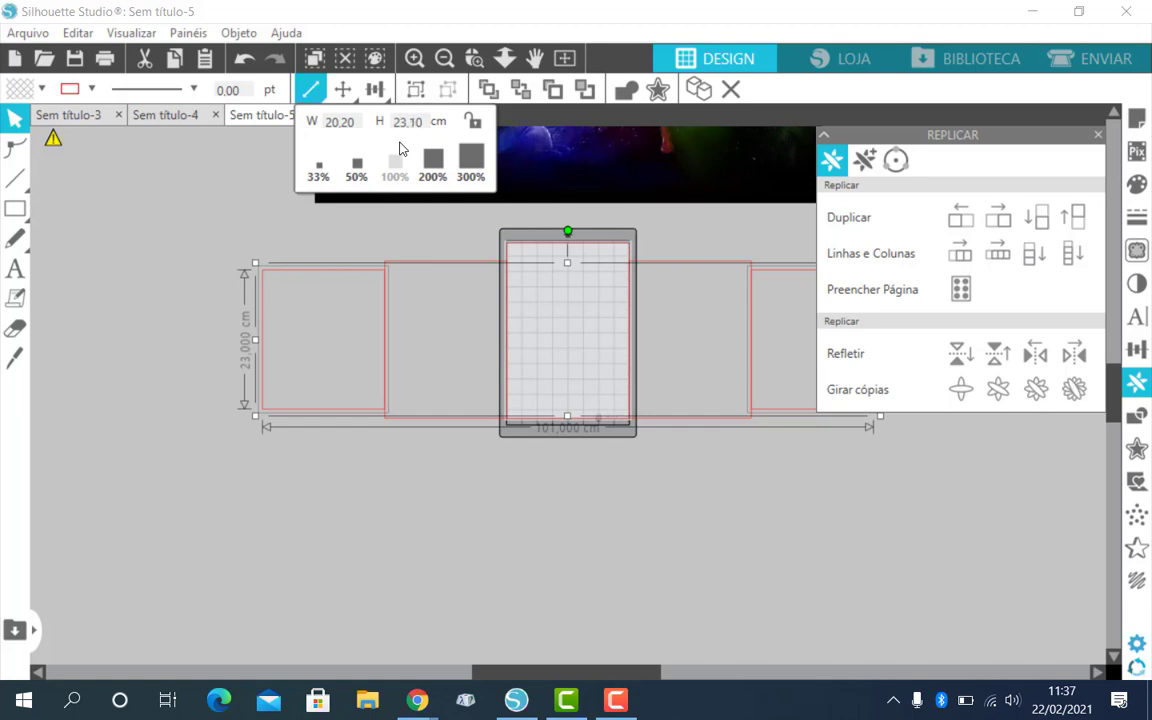
key(Delete)
text(1)
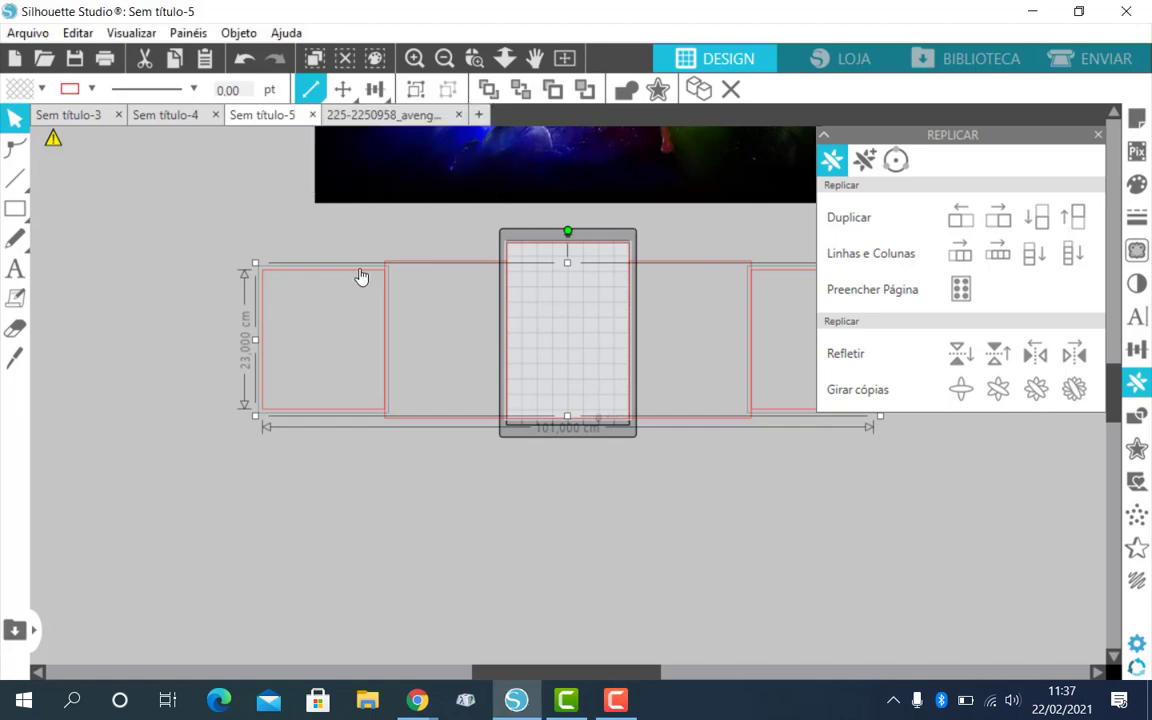
Step: Nudge the two outermost rectangles down until their bottom edges align with the rest of the row
key(Down)
key(Down)
key(Down)
key(Down)
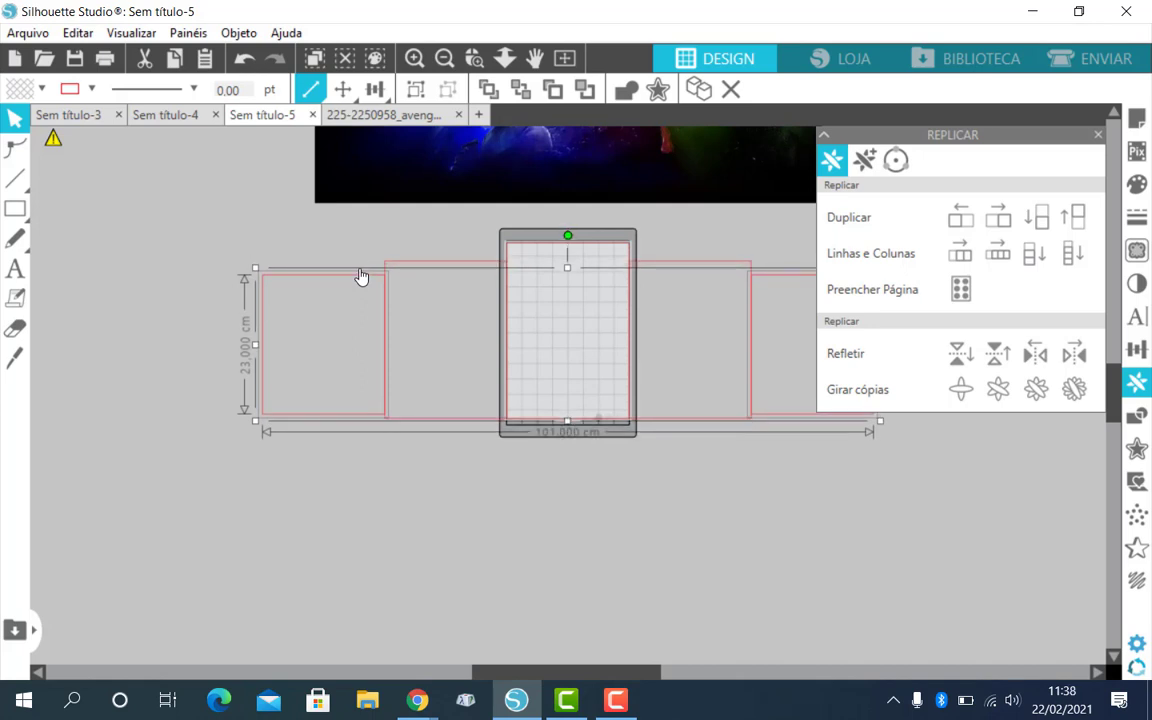
key(Down)
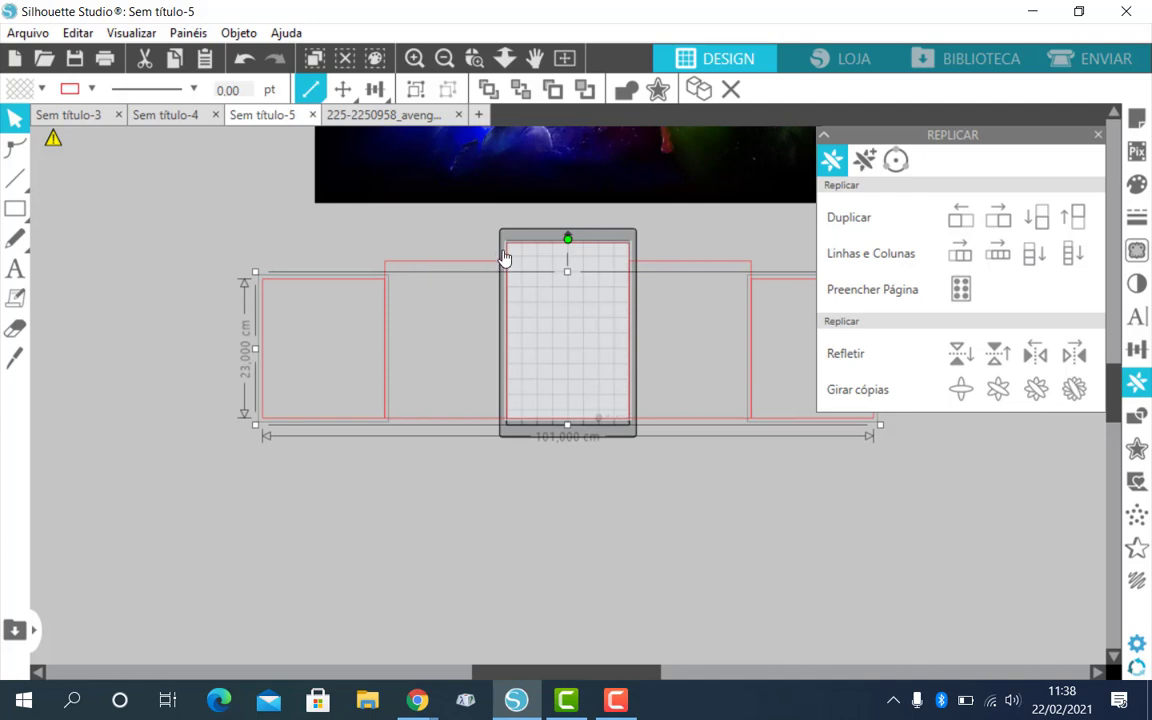
Step: Select all five rectangles and mirror a copy of the row below it
click(260, 252)
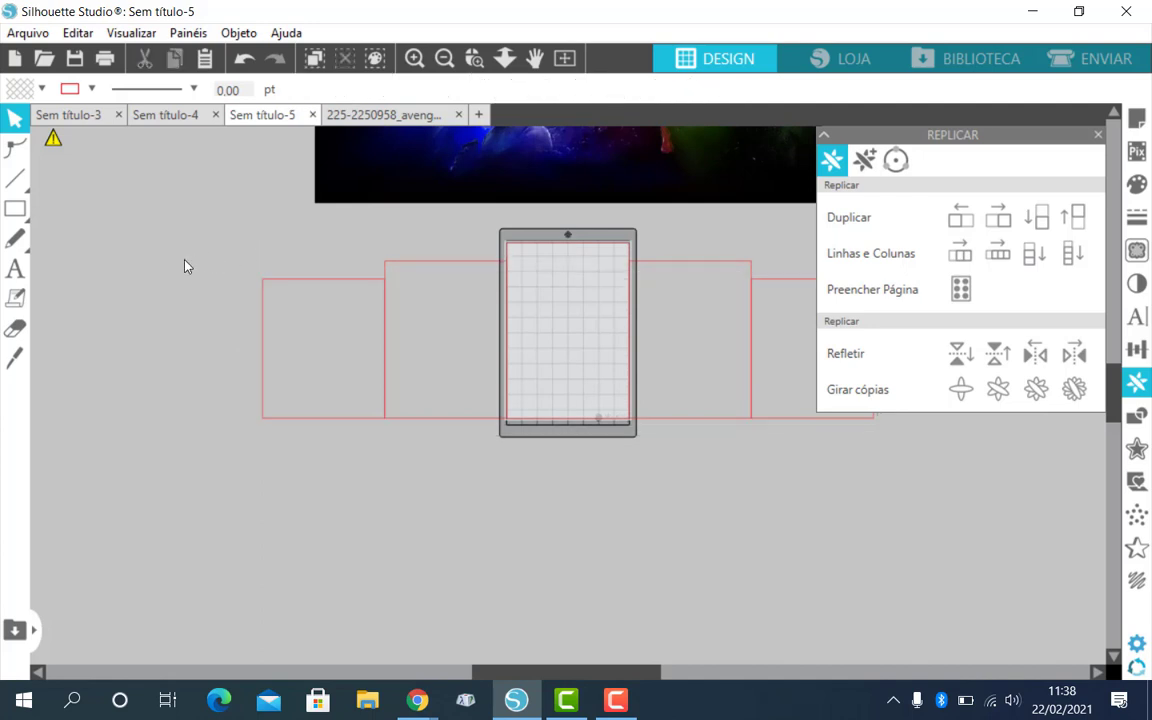
drag(184, 264, 771, 424)
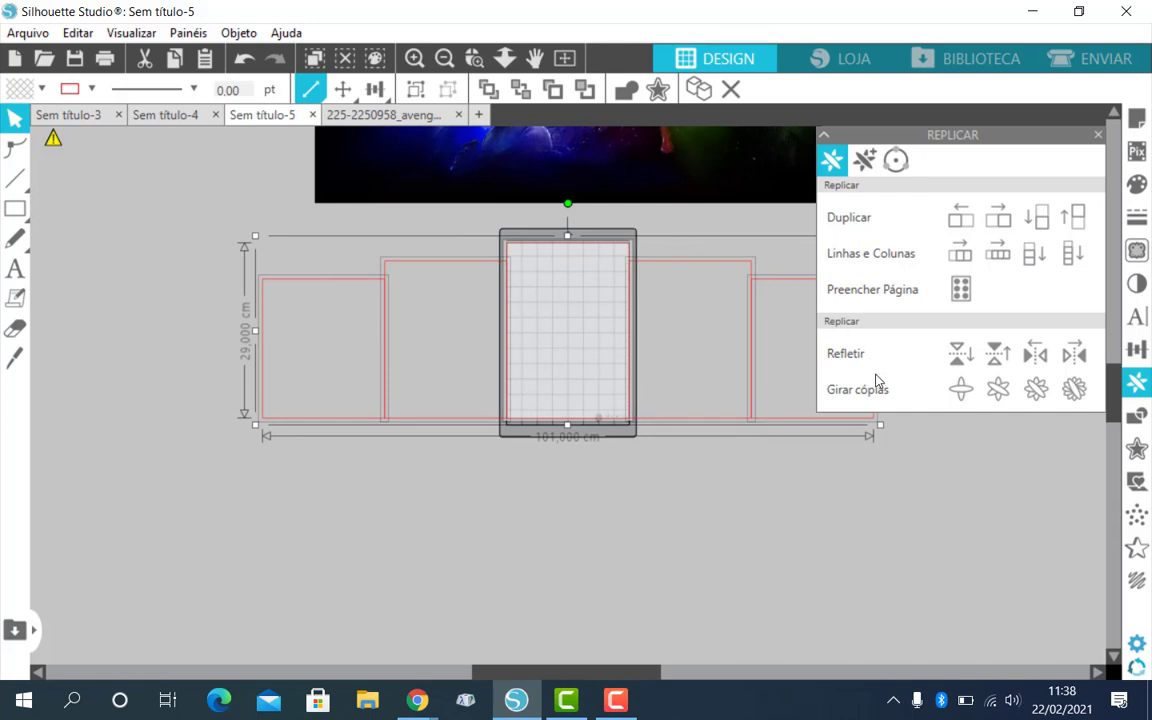
click(960, 353)
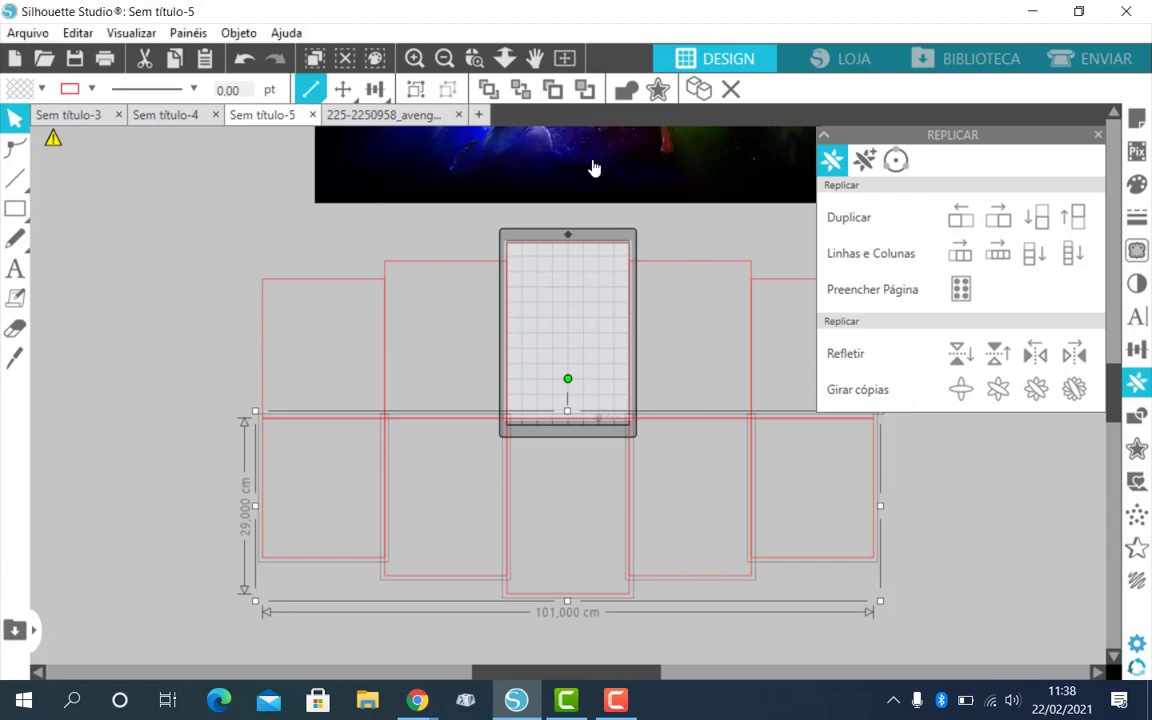
Step: Move the Avengers image over the rectangle grid and enlarge it proportionally to about 104 by 78 cm so it covers all panels
drag(592, 167, 531, 578)
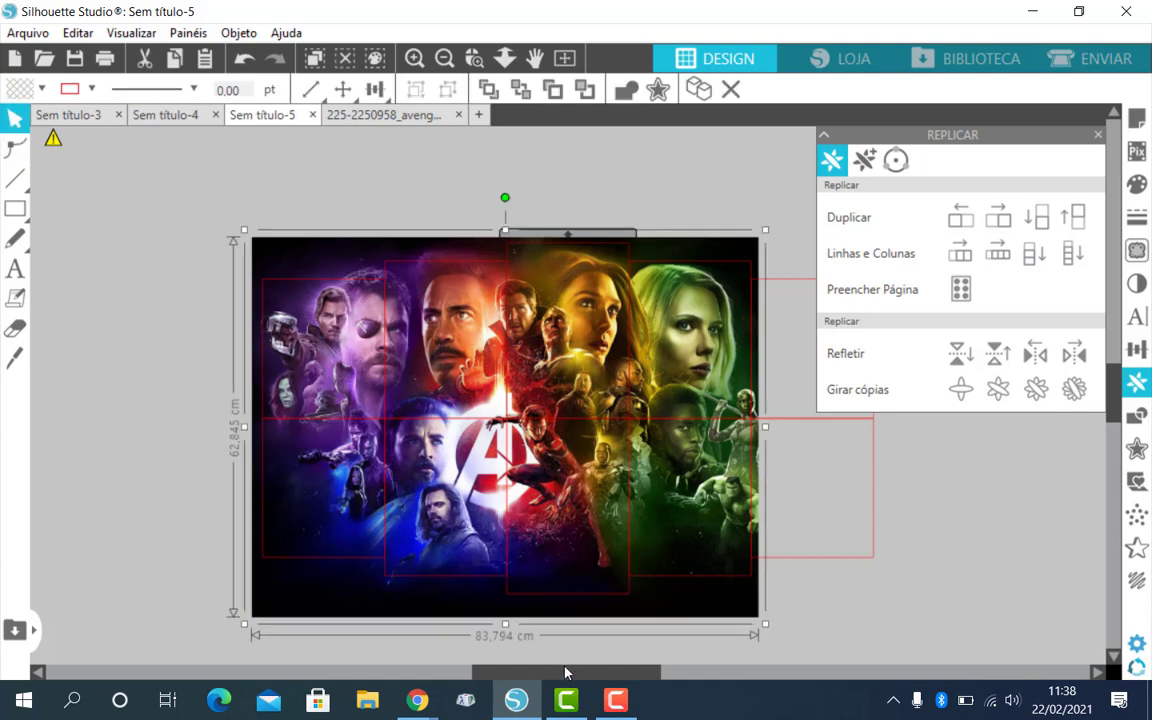
drag(572, 673, 614, 674)
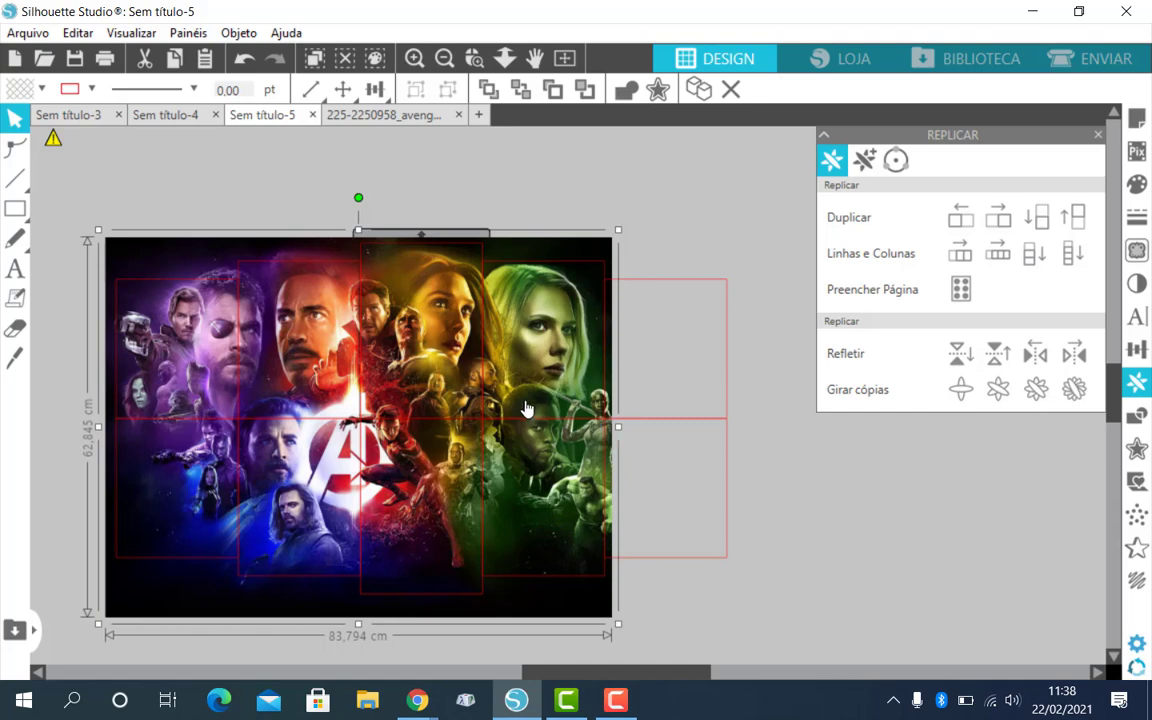
drag(620, 229, 812, 228)
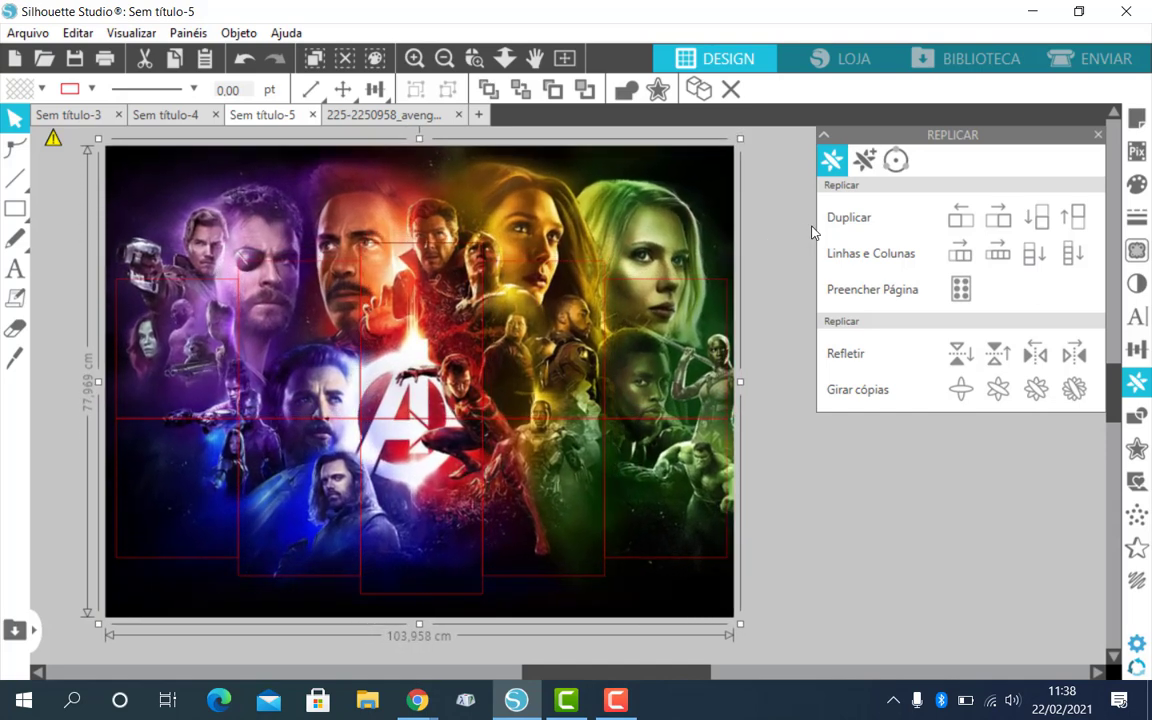
Step: Move the Avengers image down until its upper edge sits just above the tallest rectangle
click(812, 228)
click(469, 193)
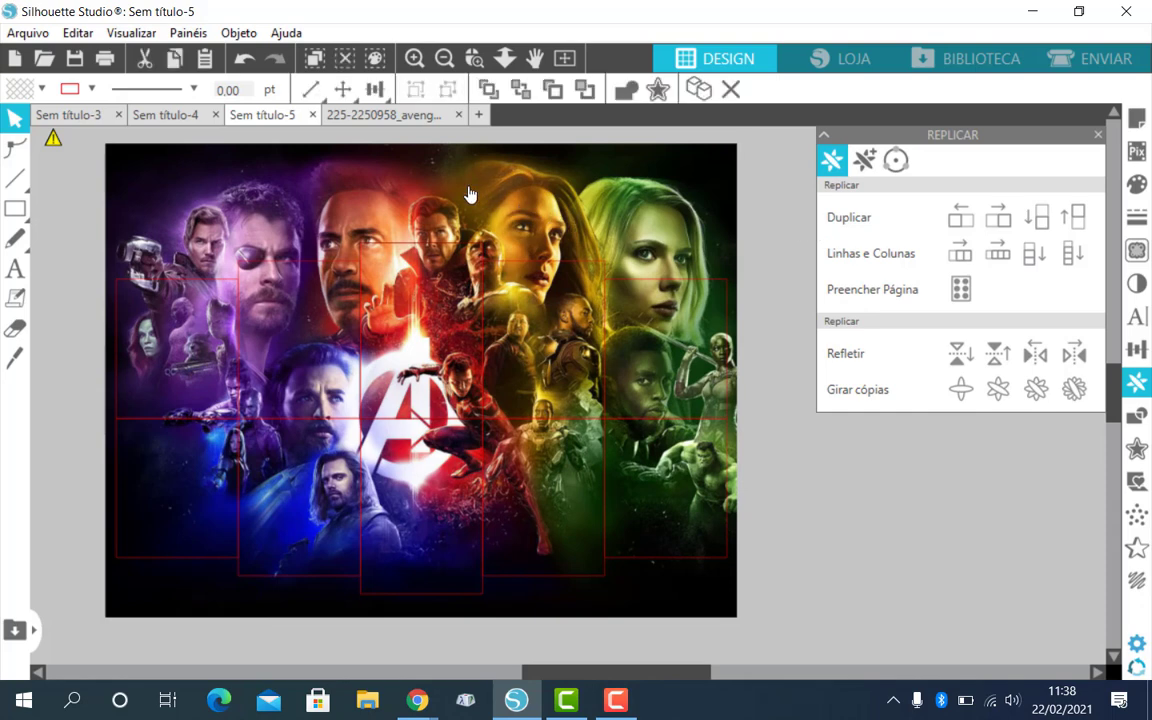
drag(469, 193, 470, 288)
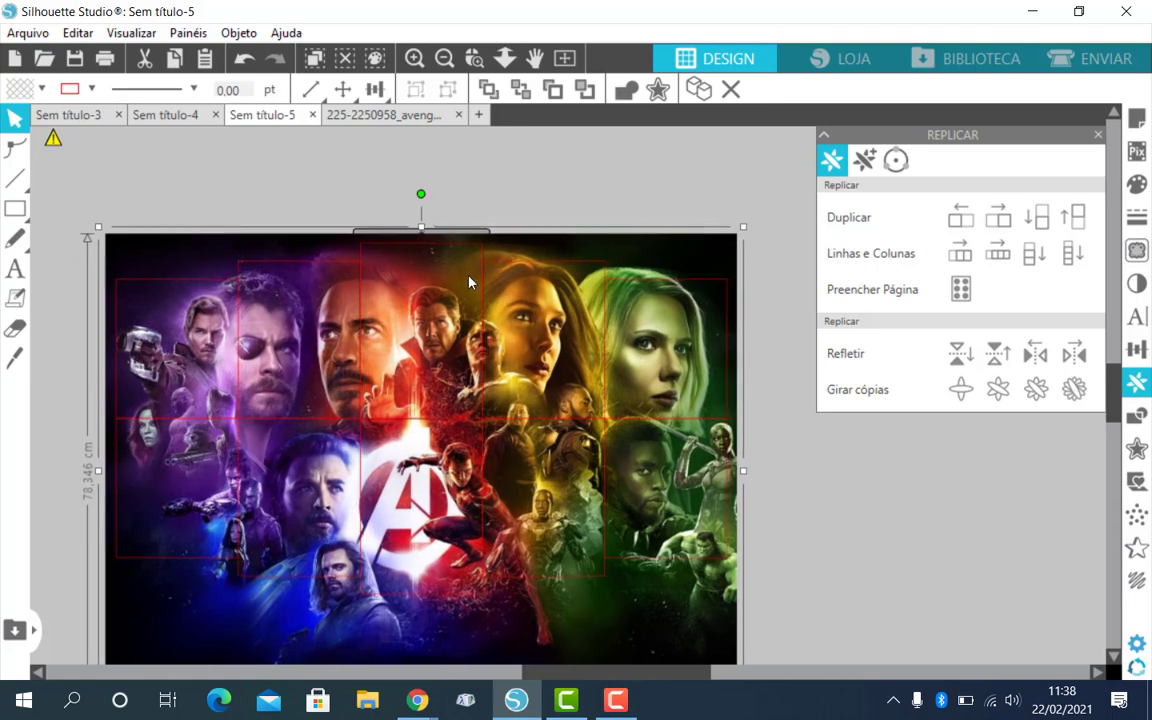
scroll(400, 441, down, 3)
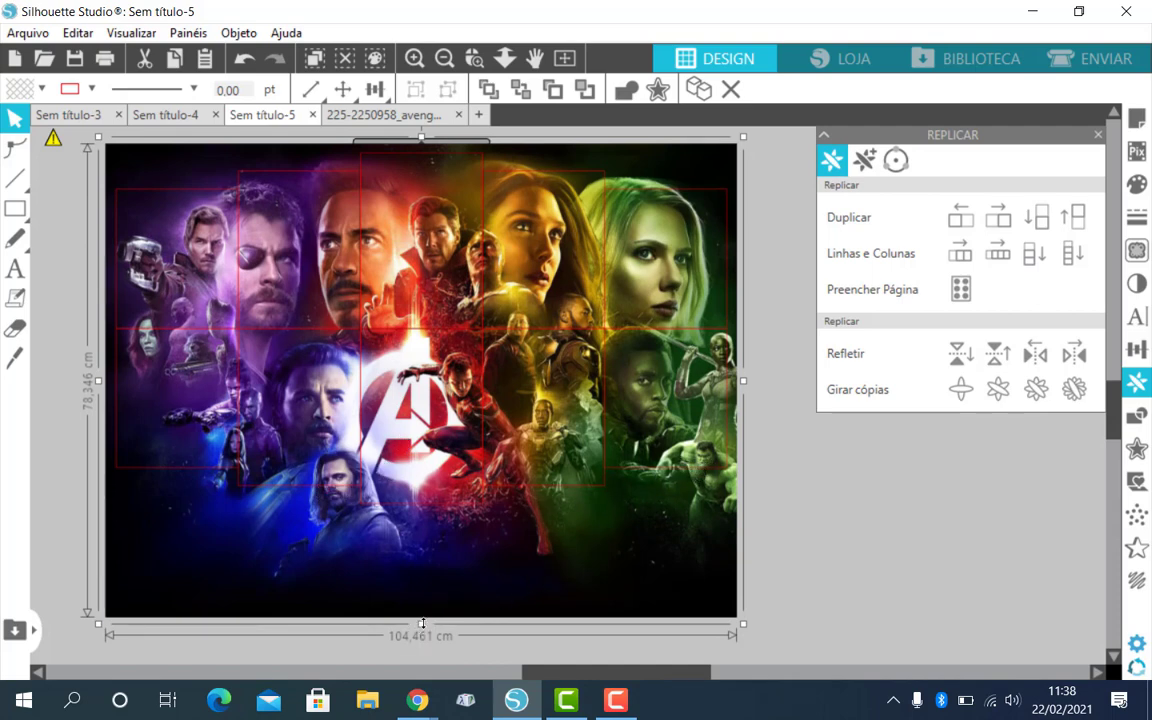
Step: Shorten the image to a height of about 71.6 cm at its full width, keeping all the rectangles covered
drag(421, 623, 420, 557)
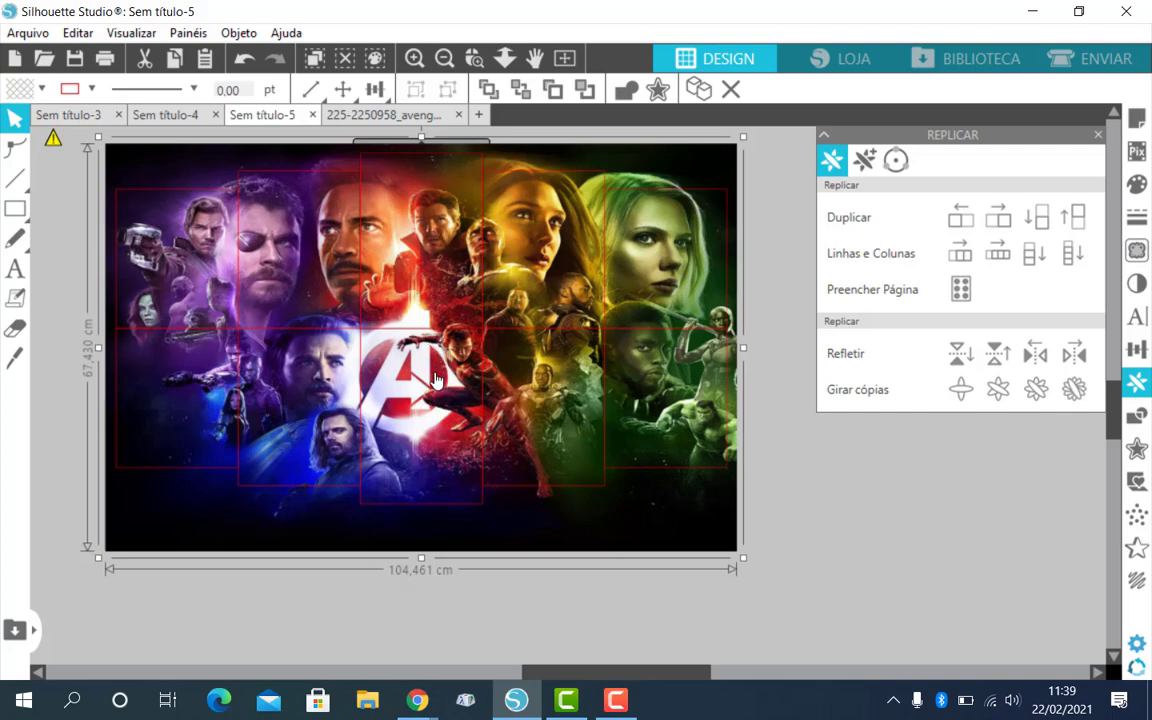
scroll(435, 380, down, 1)
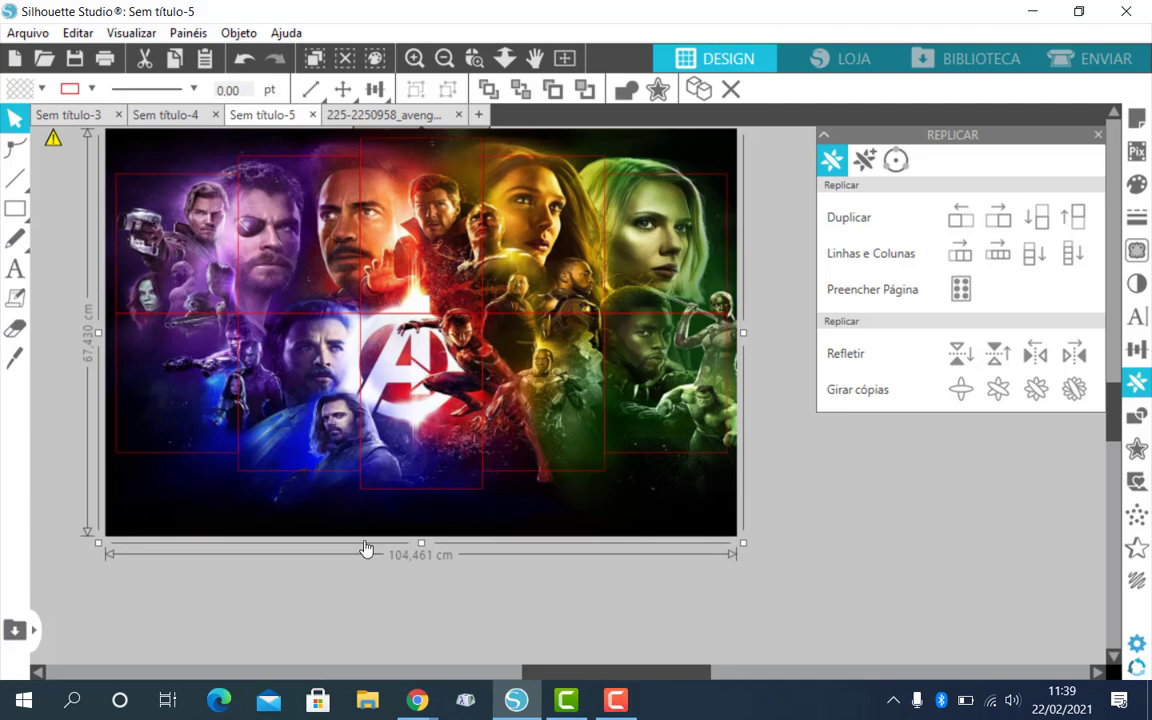
drag(421, 543, 430, 578)
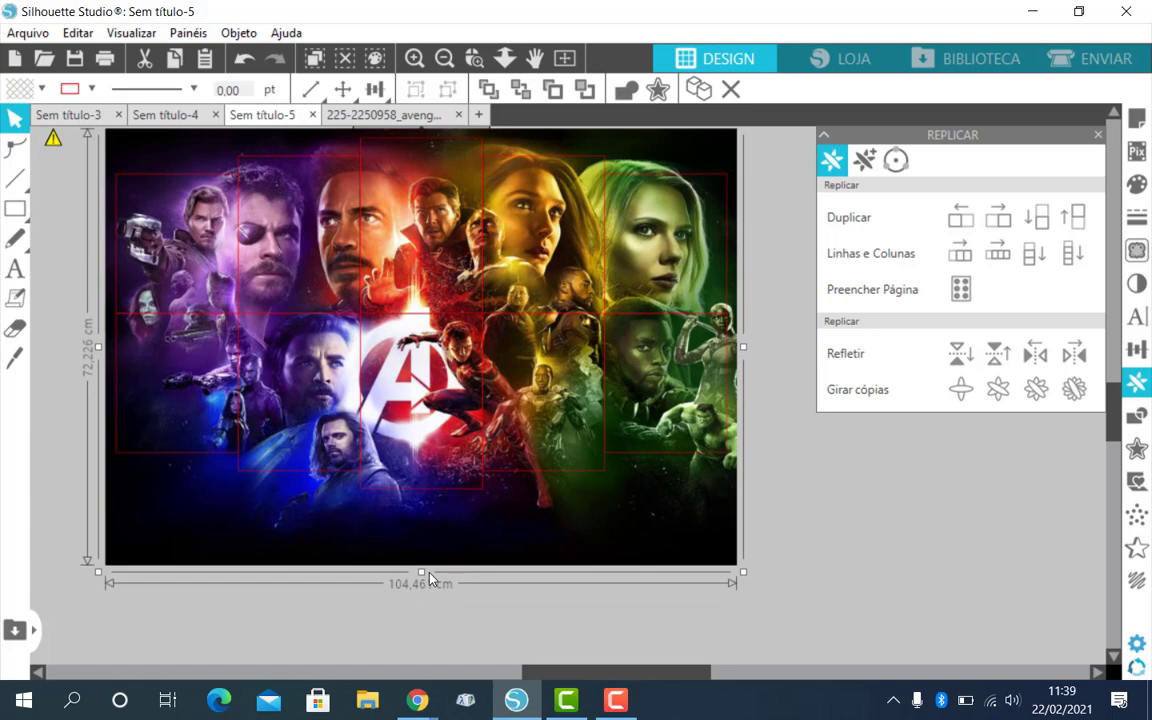
drag(430, 578, 417, 505)
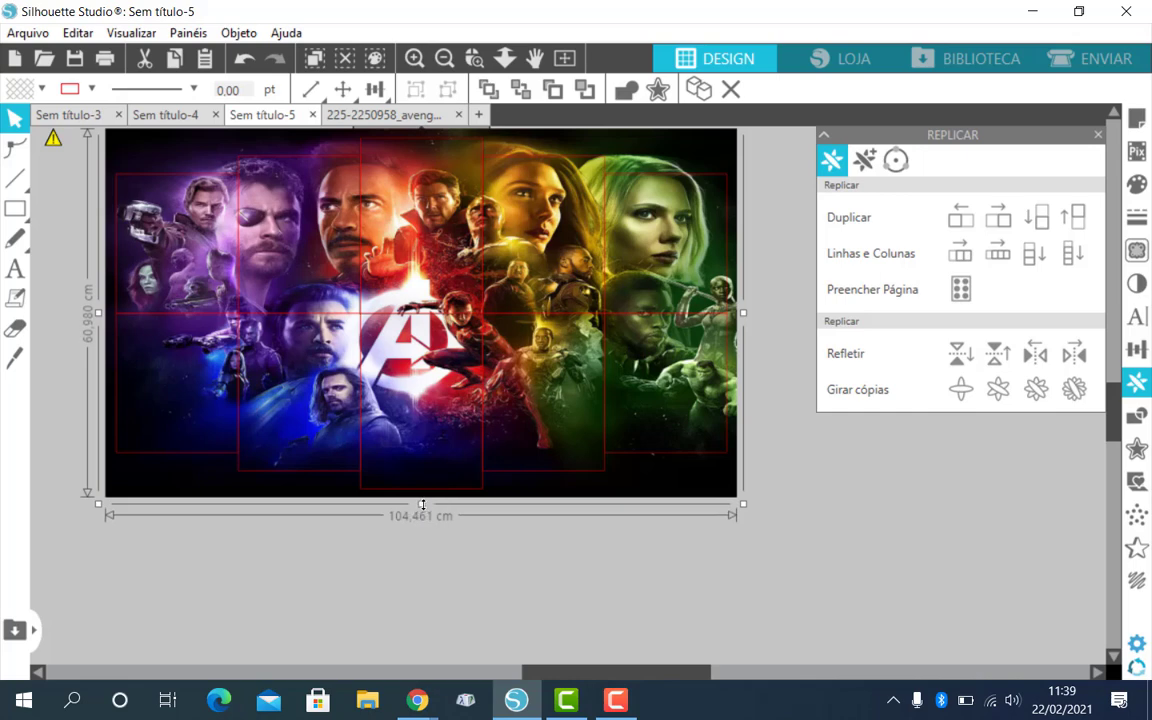
drag(422, 505, 418, 571)
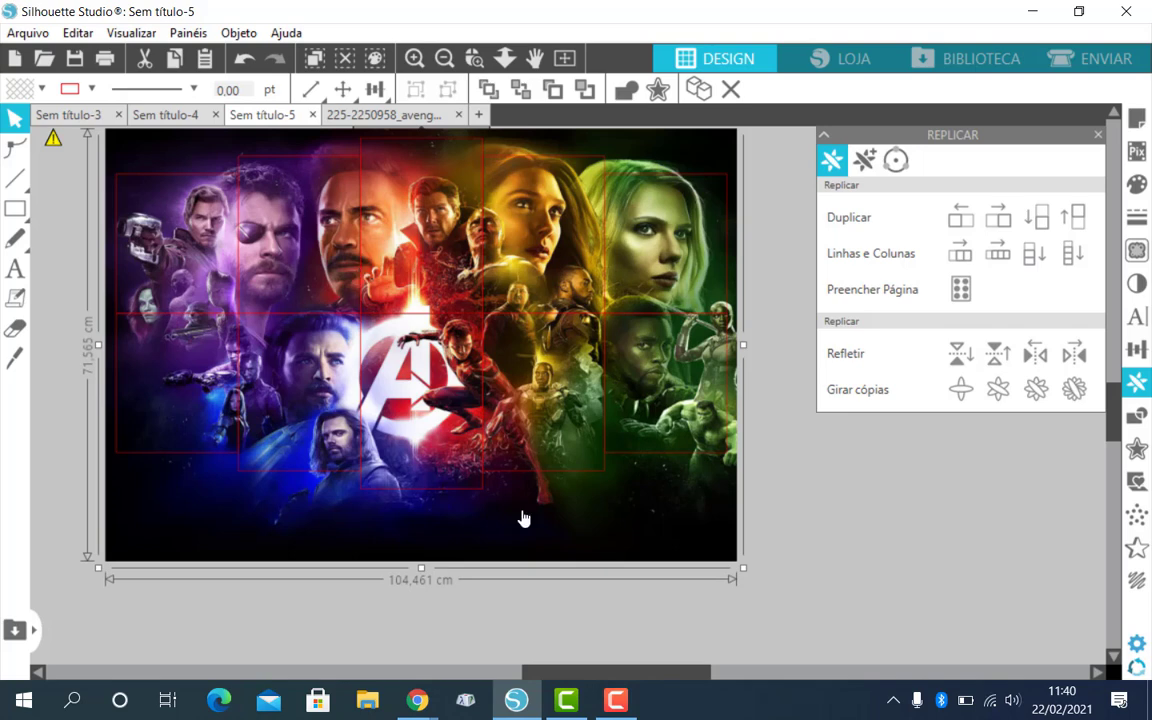
scroll(576, 514, up, 1)
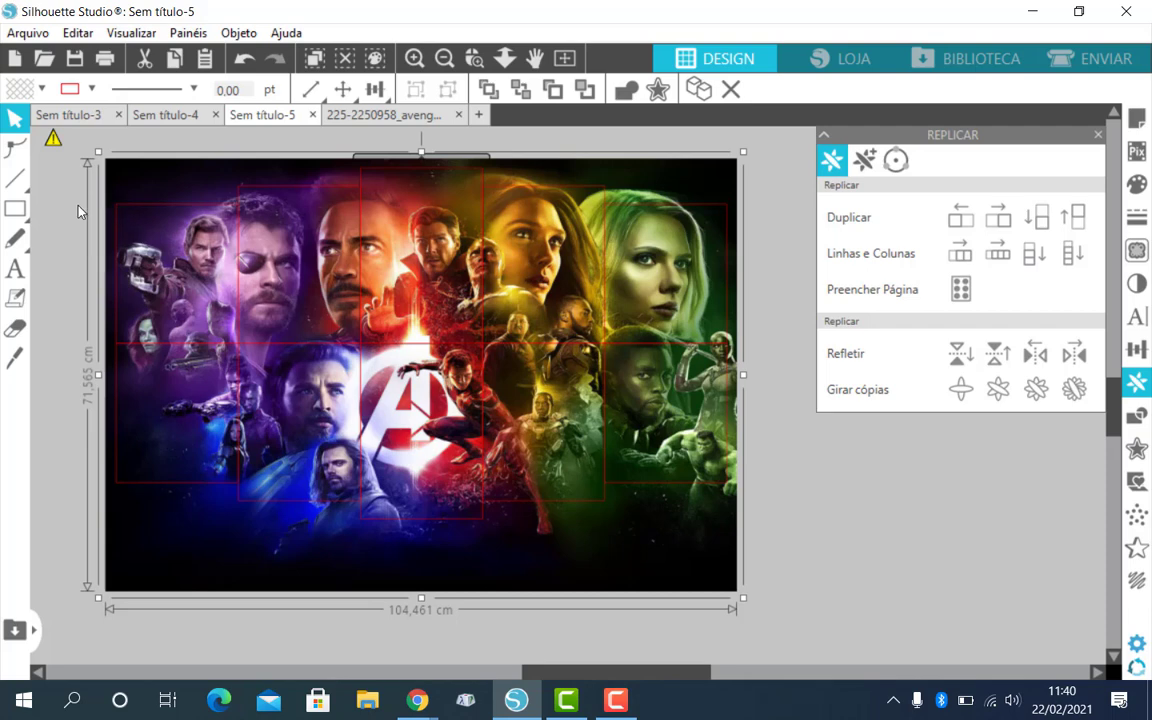
click(121, 210)
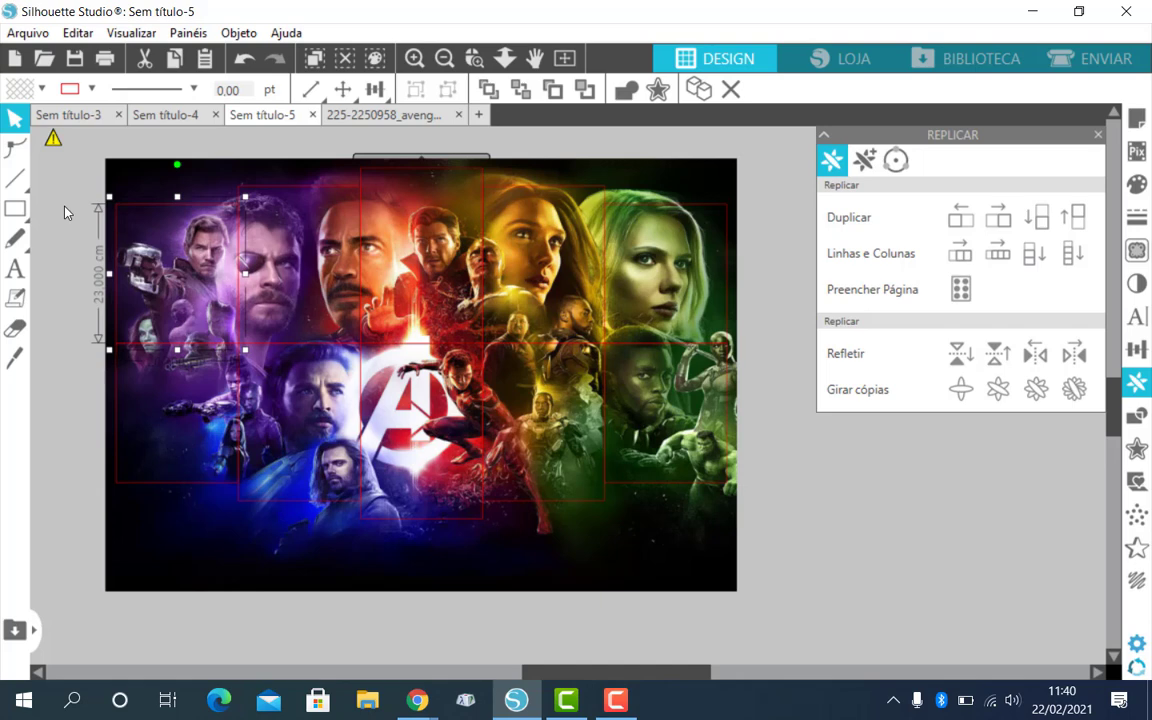
drag(80, 182, 153, 262)
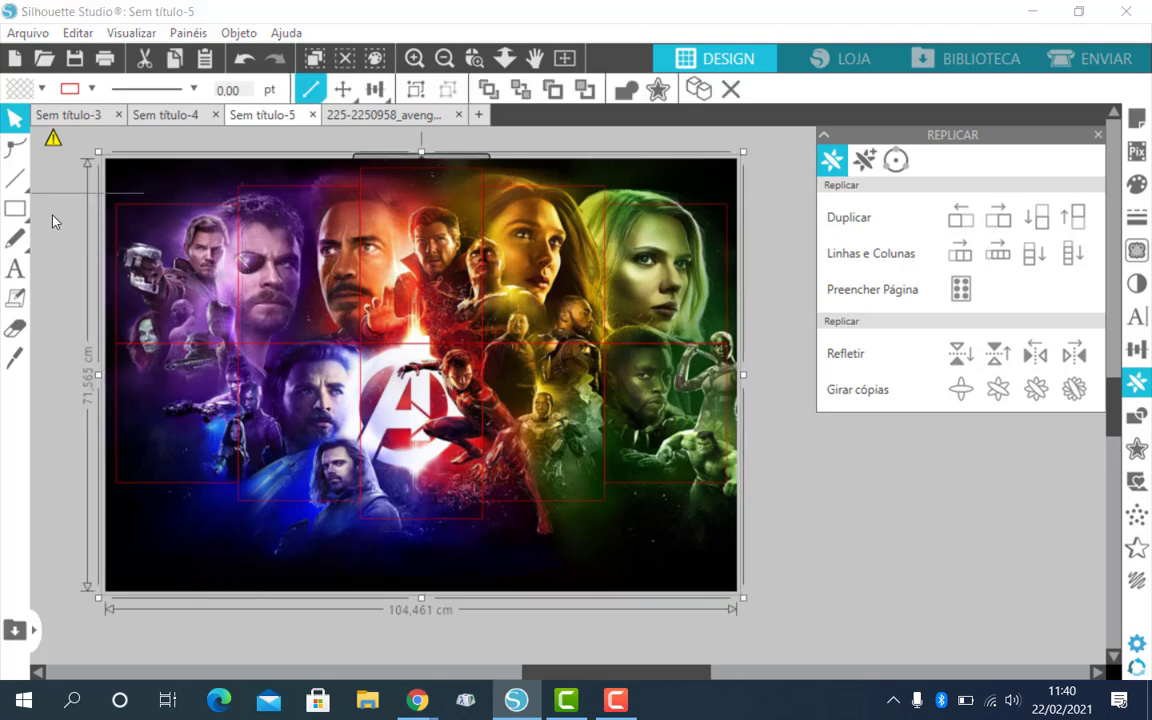
click(77, 220)
mouse_move(140, 192)
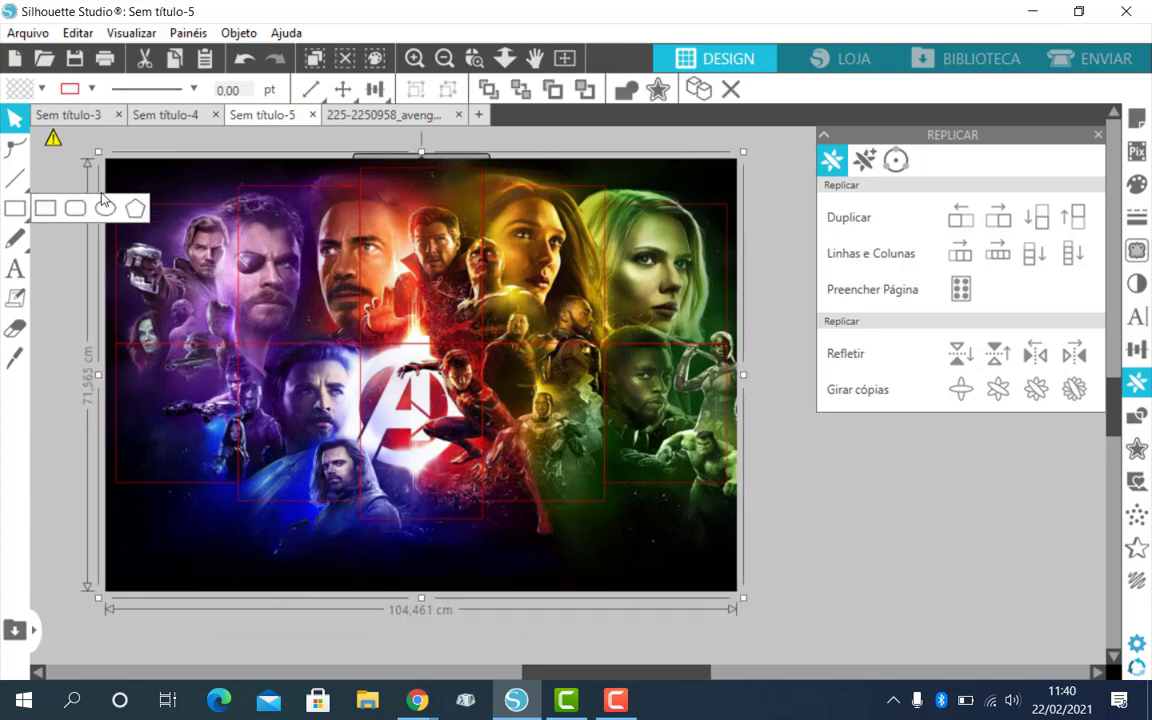
click(168, 192)
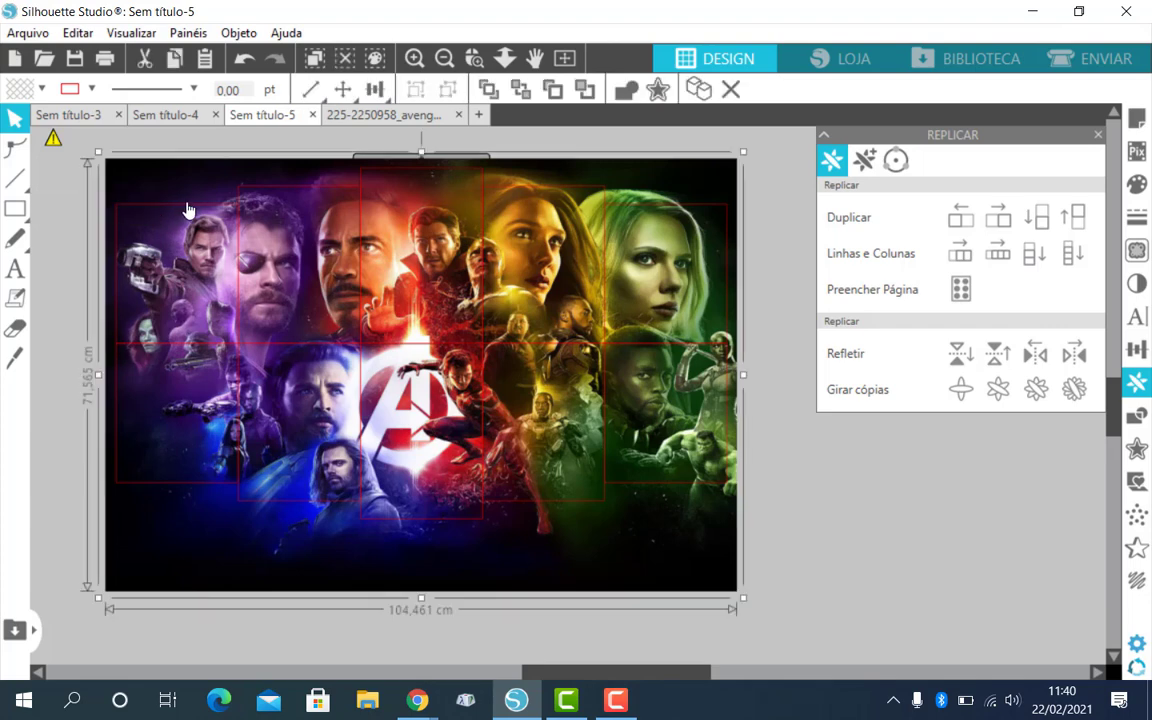
click(190, 212)
click(190, 212)
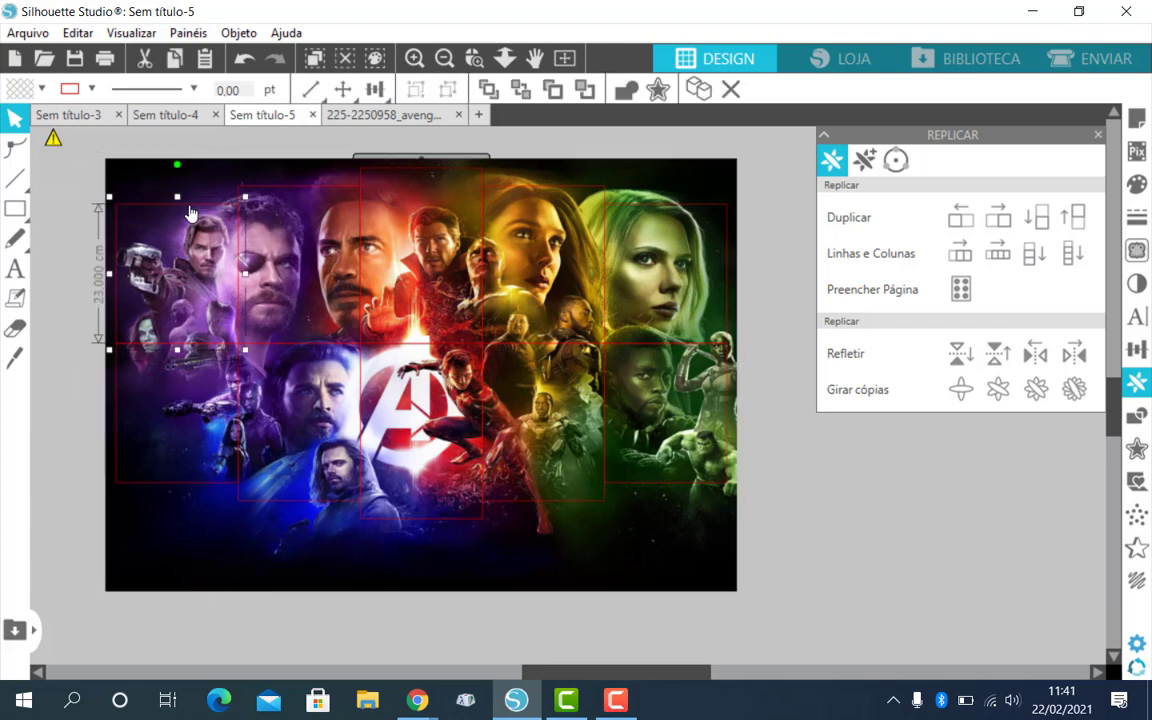
click(195, 186)
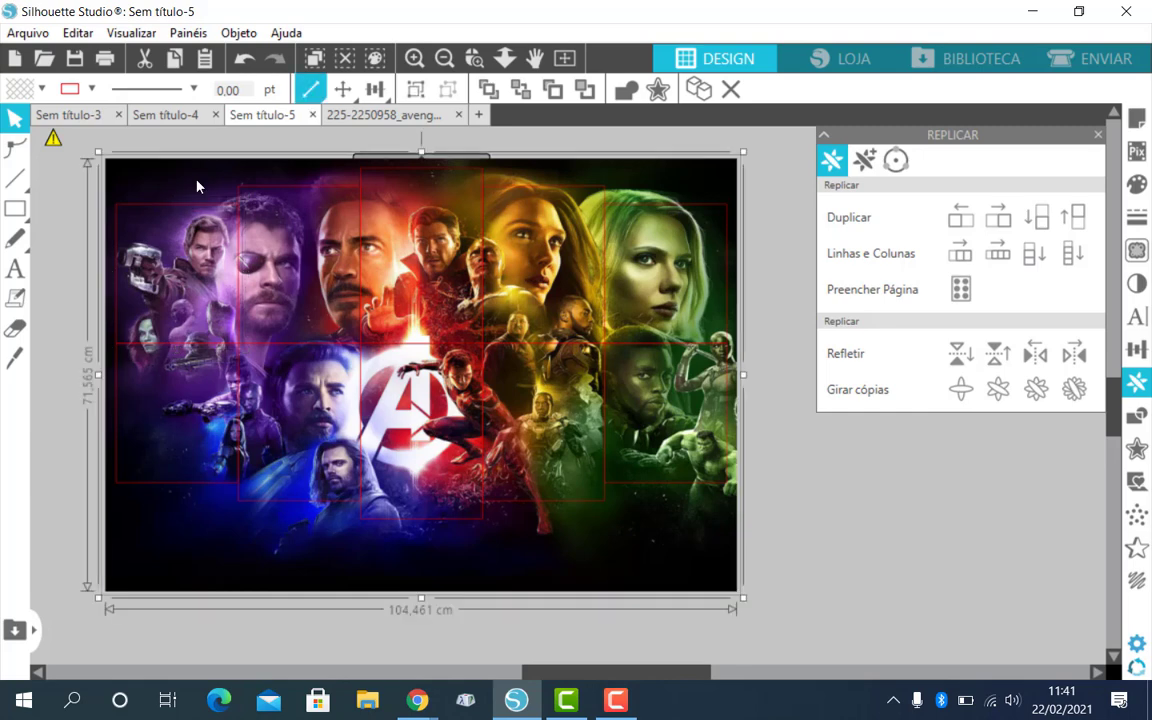
click(85, 250)
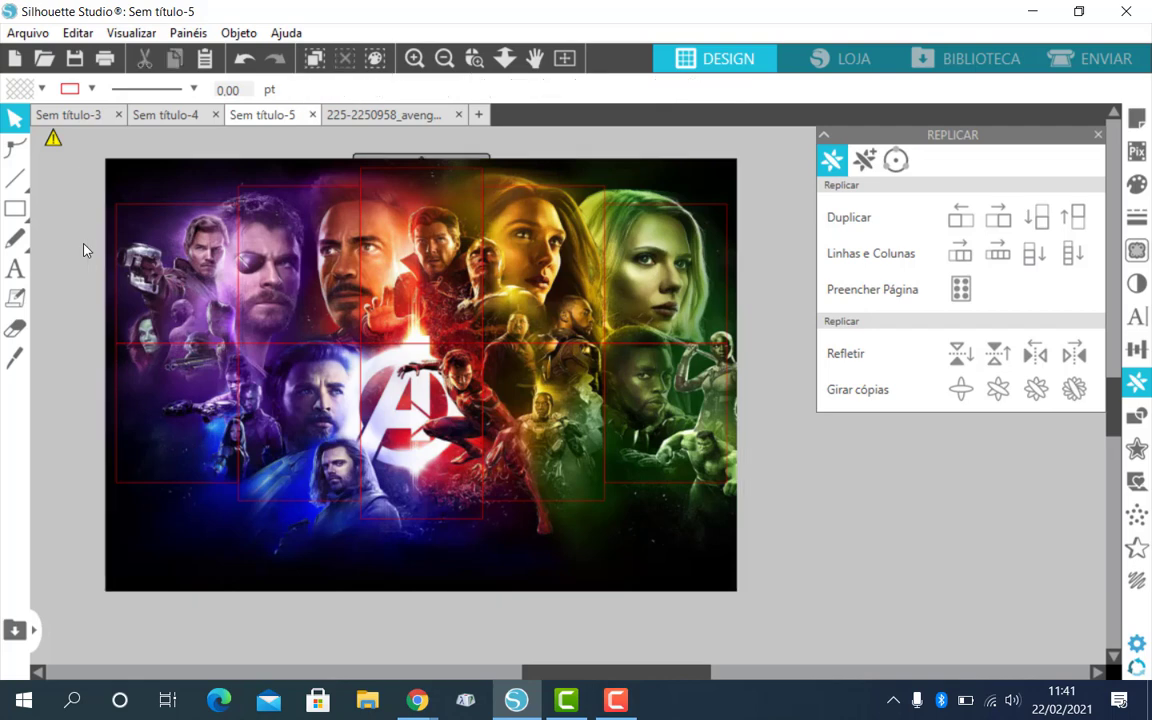
click(167, 282)
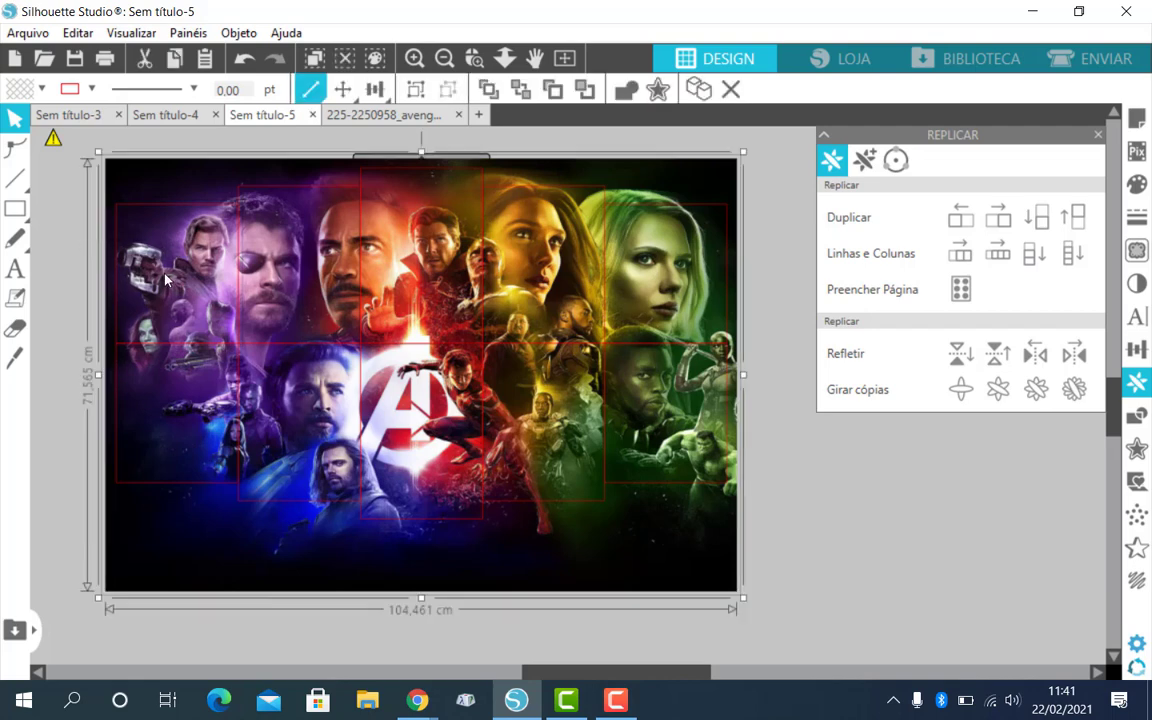
click(78, 352)
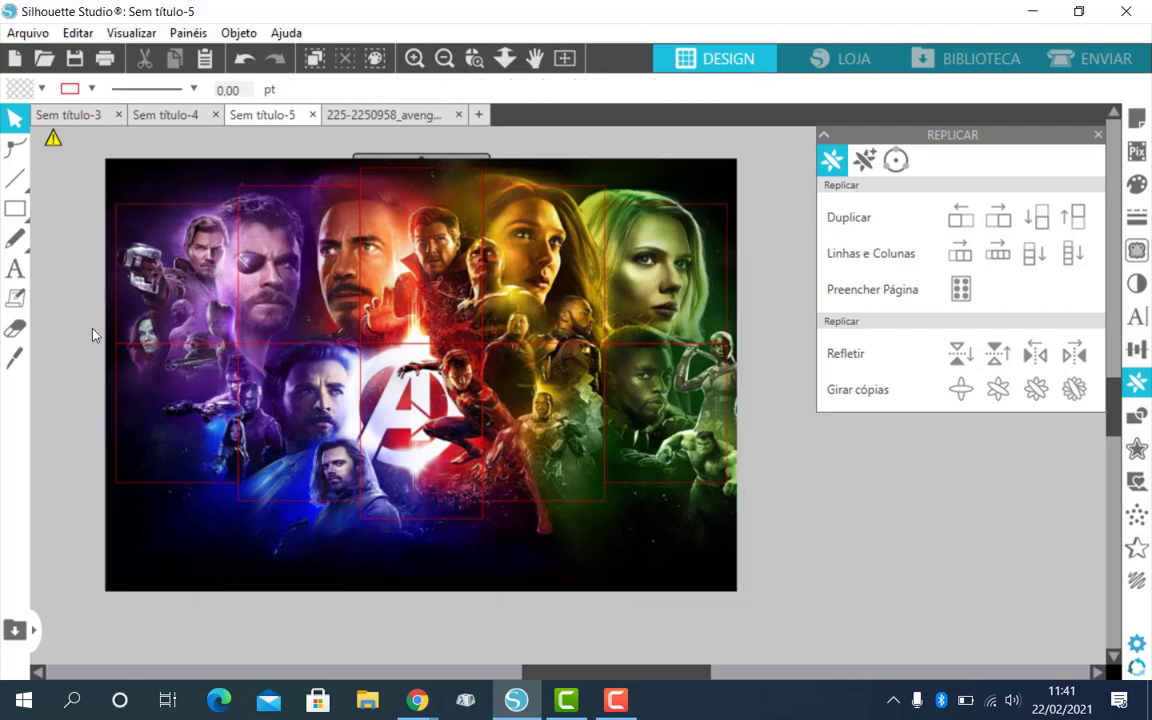
Step: Copy the full Avengers image
double_click(200, 186)
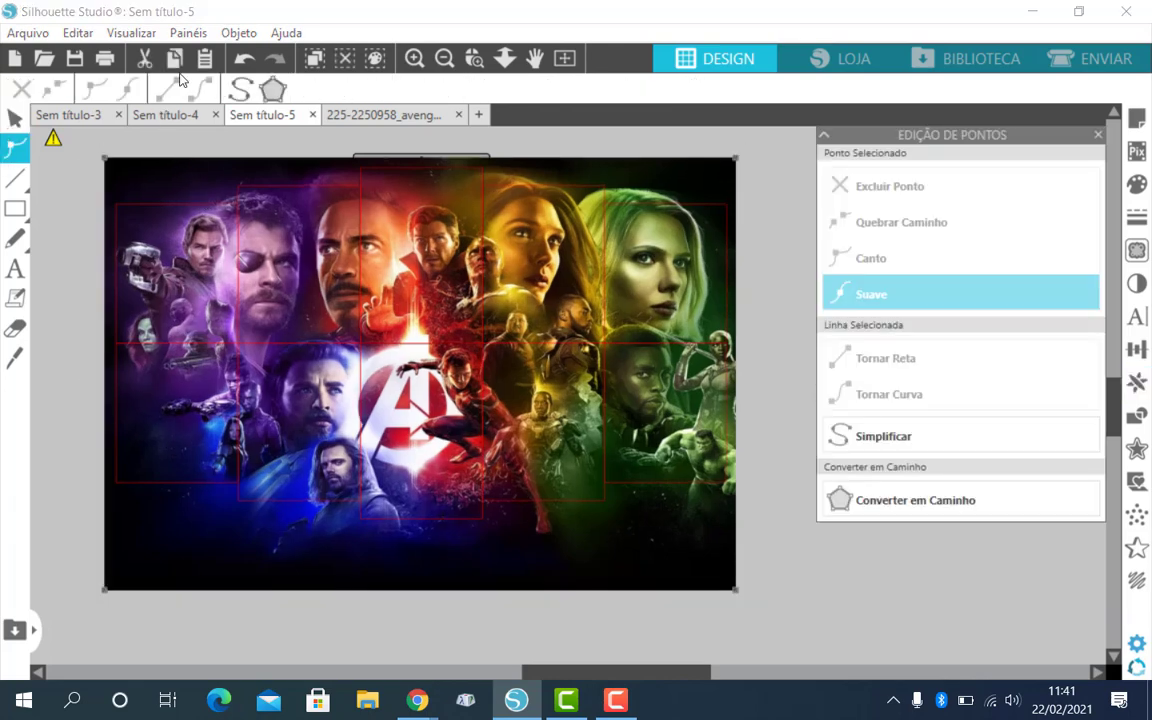
double_click(196, 182)
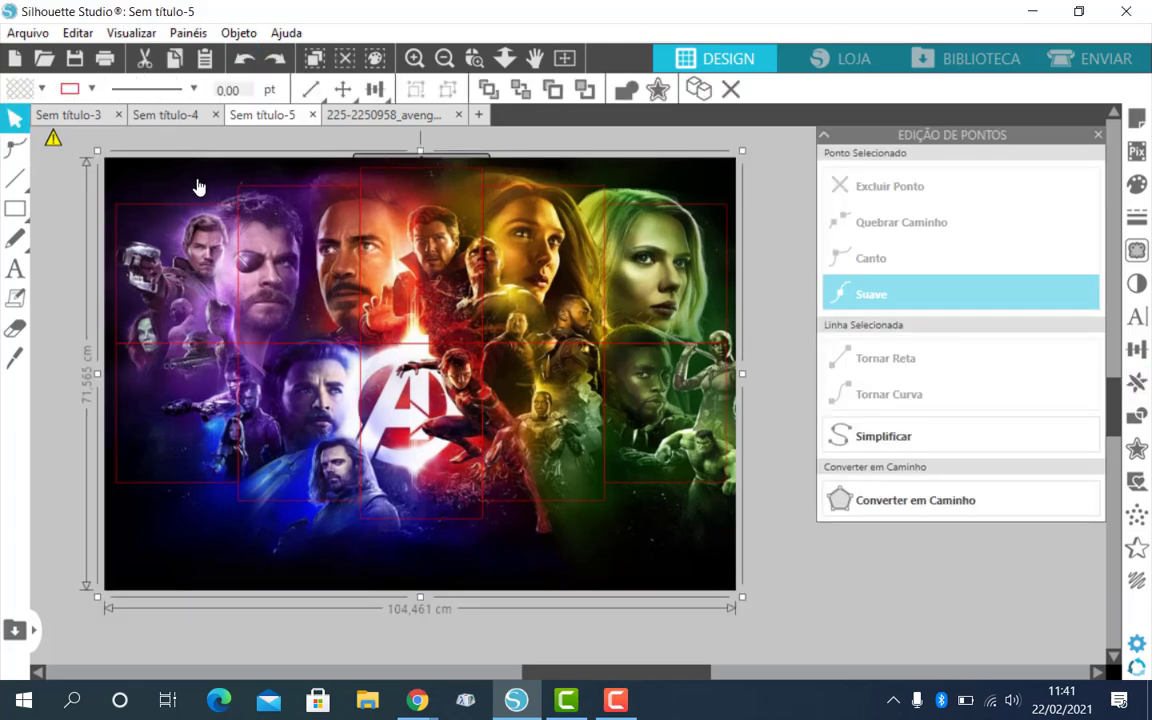
click(180, 62)
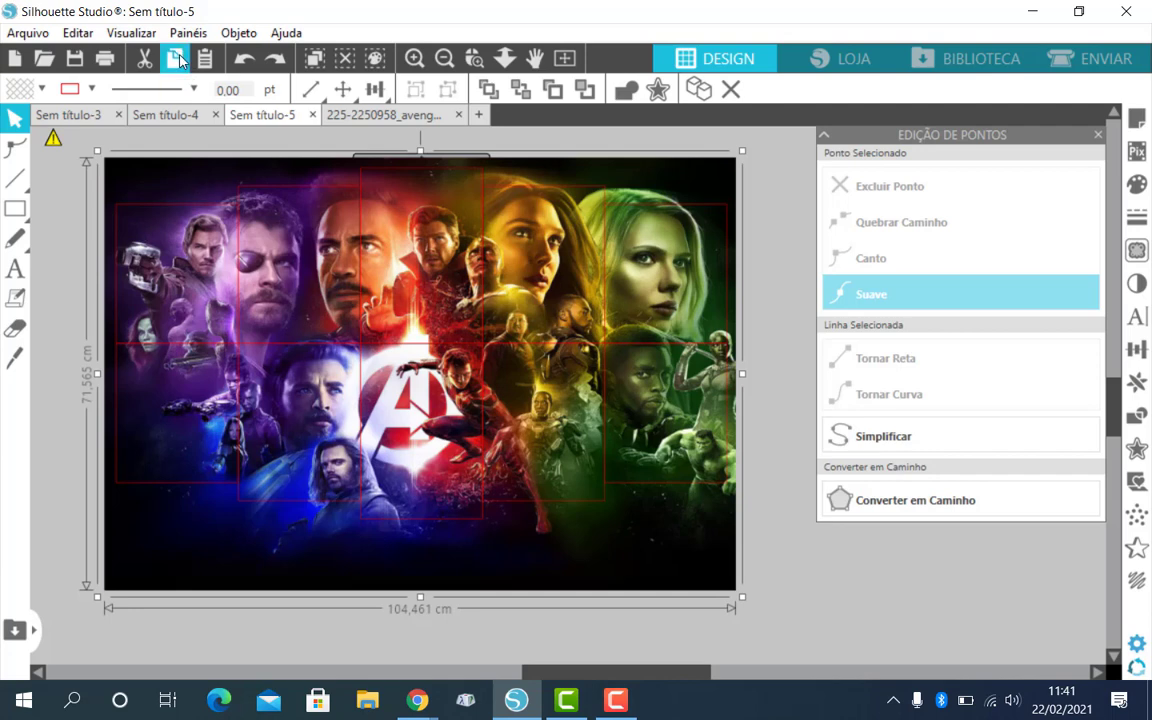
Step: Select the image together with the first rectangle of the upper row and crop it to that rectangle with Recortar
click(82, 259)
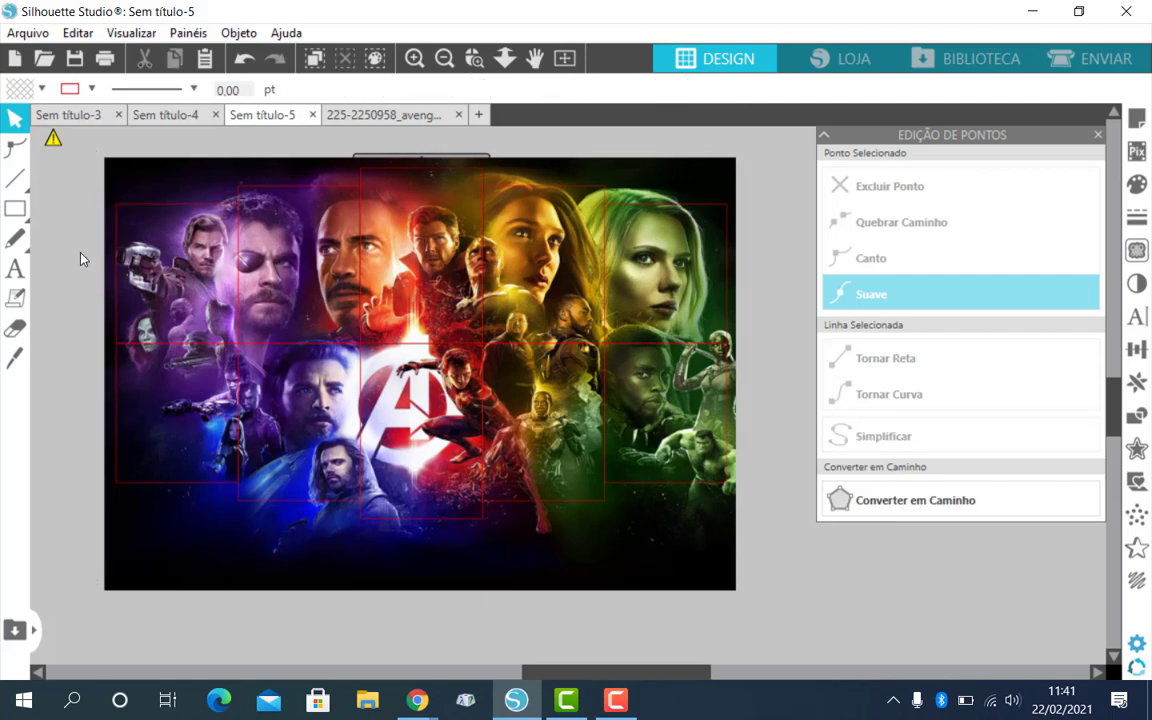
click(135, 278)
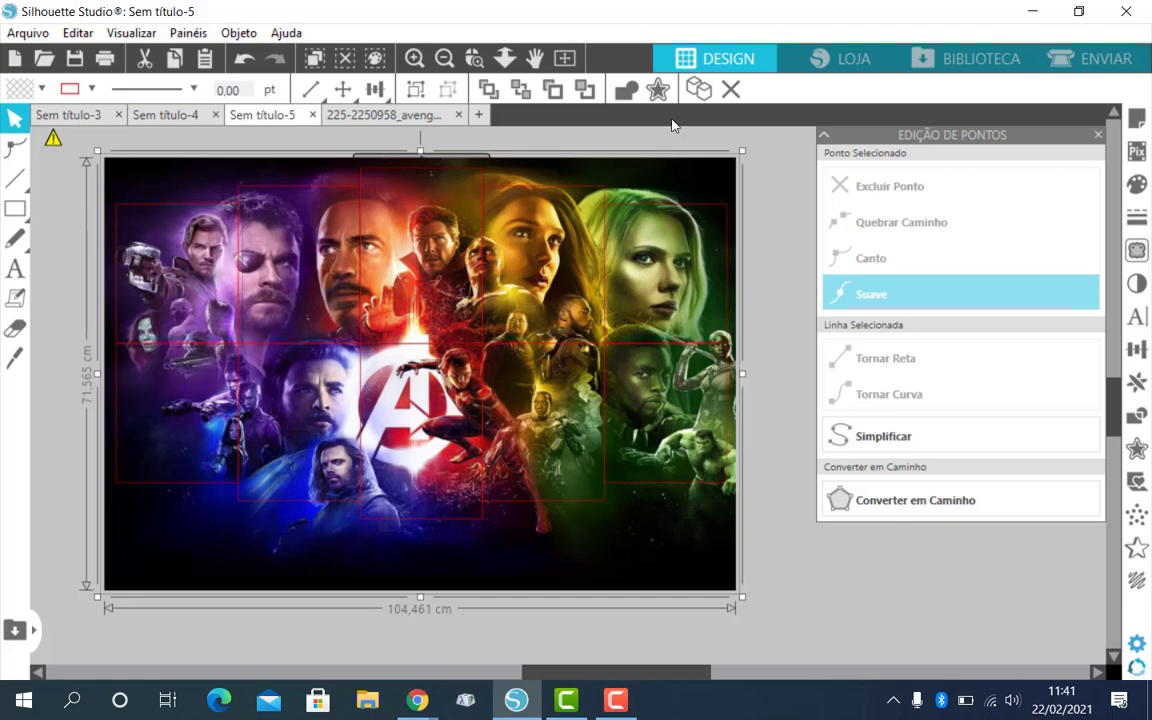
click(1135, 418)
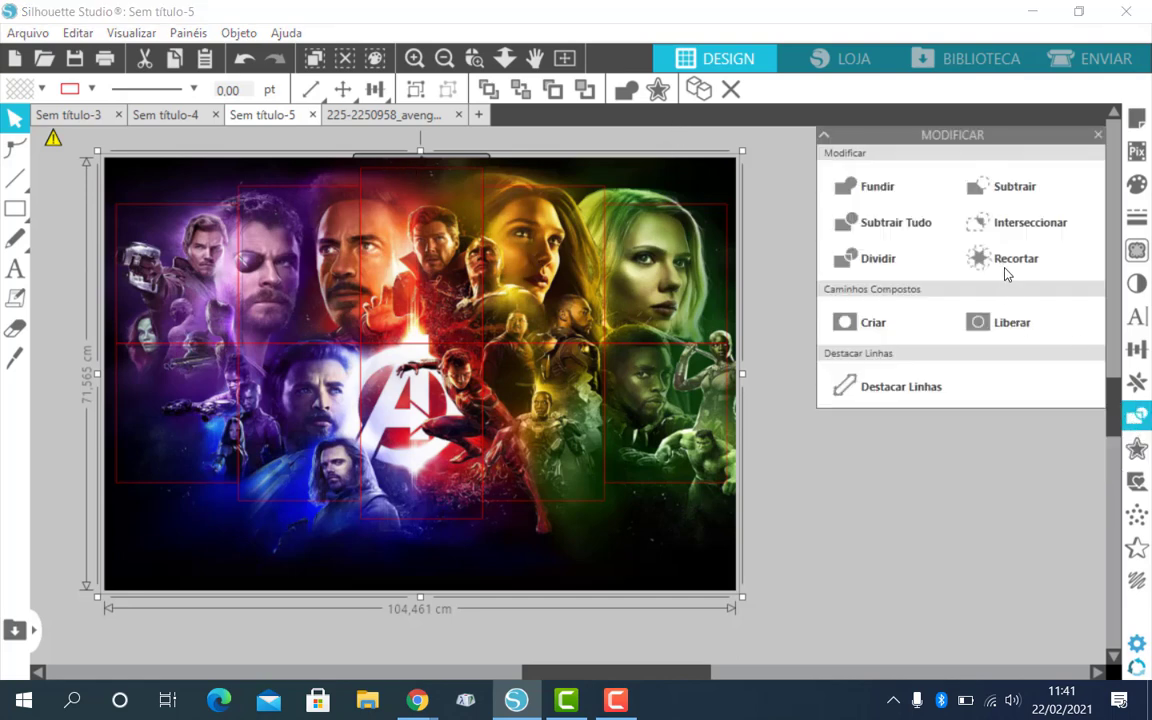
click(1007, 265)
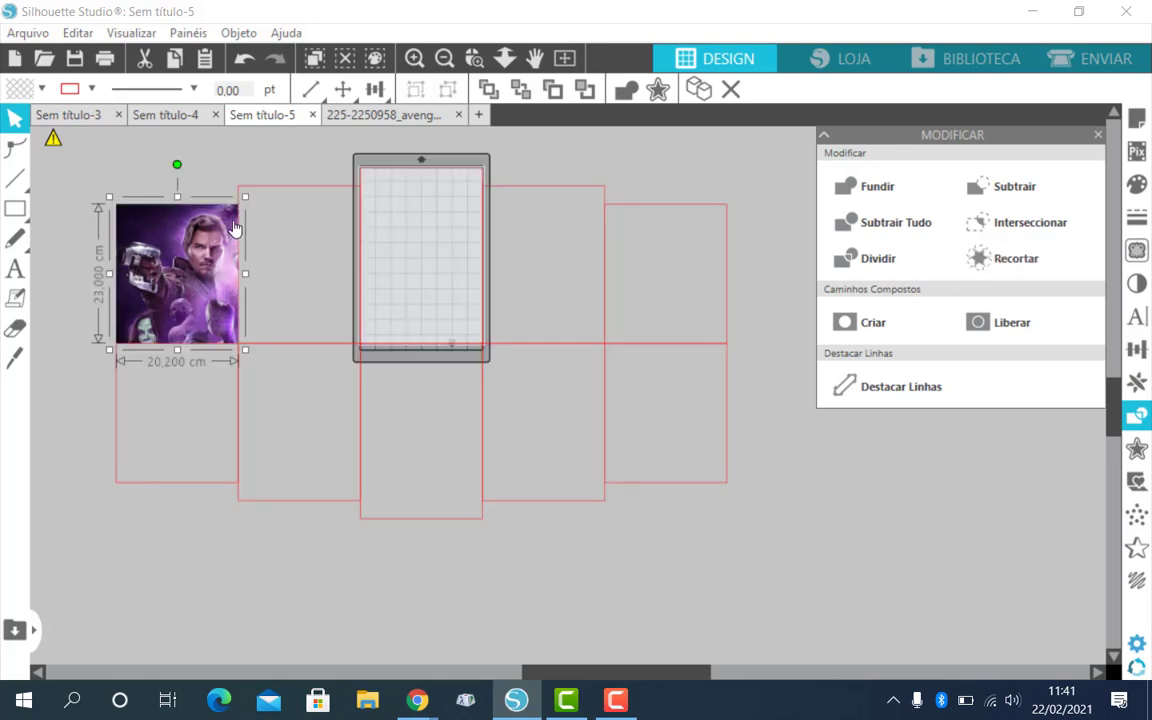
Step: Move the cropped piece out of the grid as a check and undo the move
drag(178, 236, 148, 192)
click(244, 60)
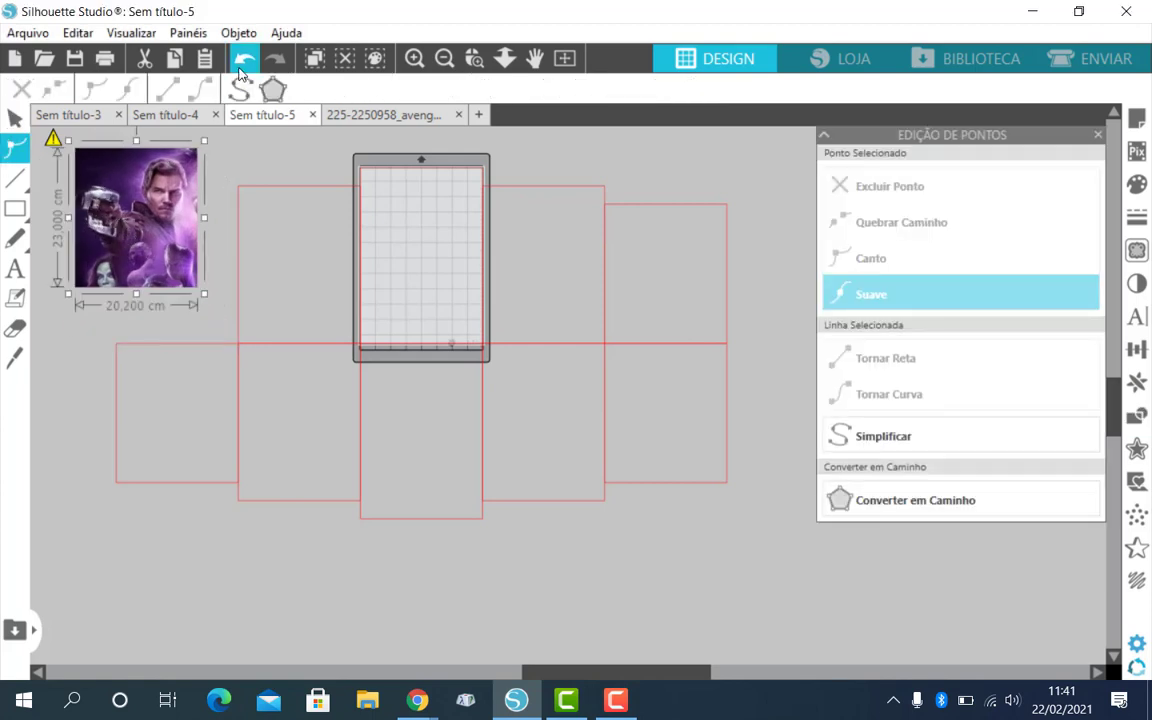
click(246, 64)
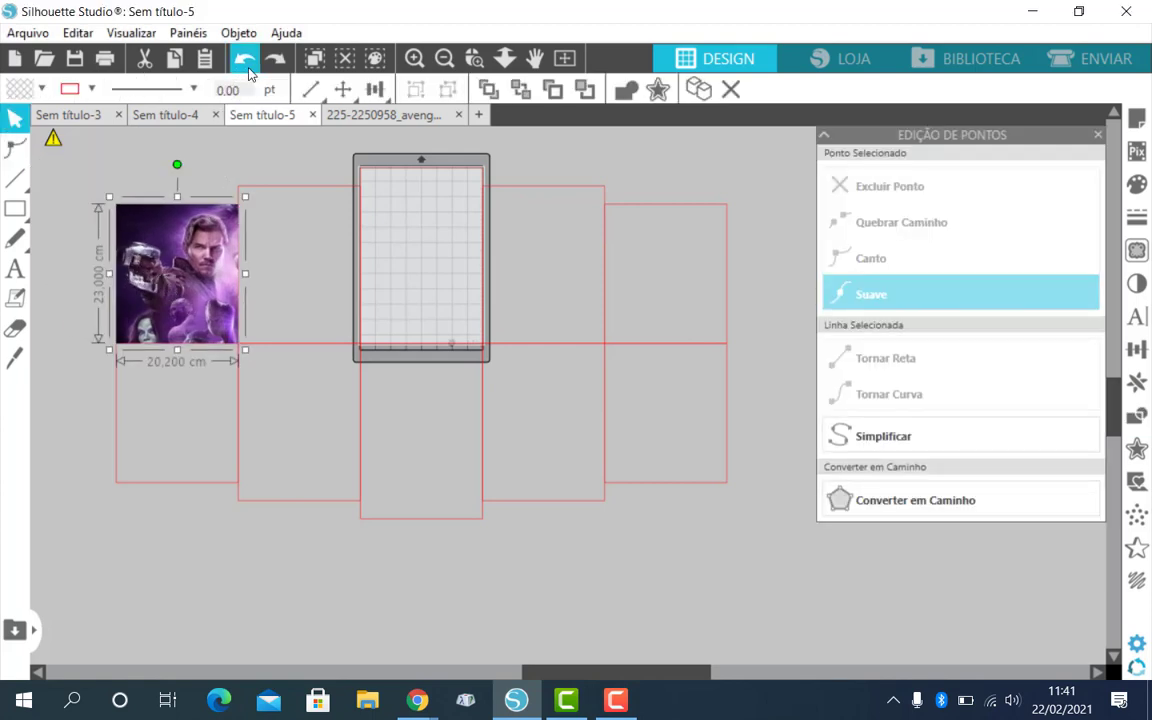
click(135, 186)
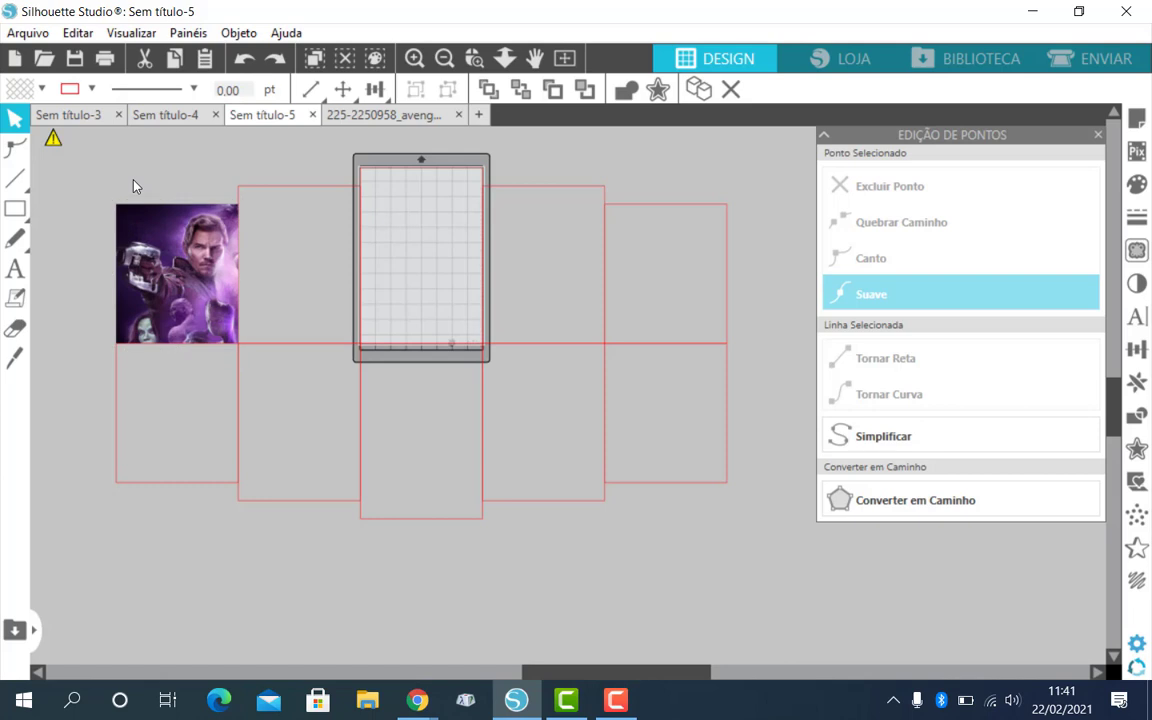
Step: Paste a full copy of the image in place behind the rectangles and crop it to the second rectangle of the upper row
right_click(244, 553)
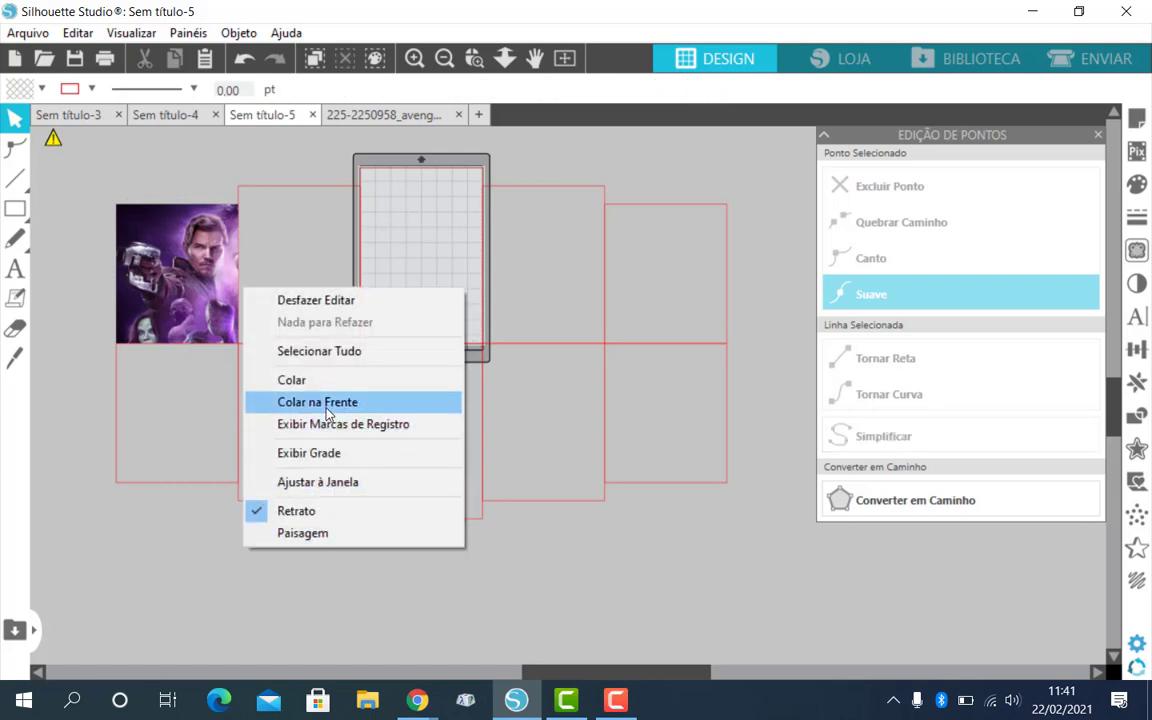
click(295, 401)
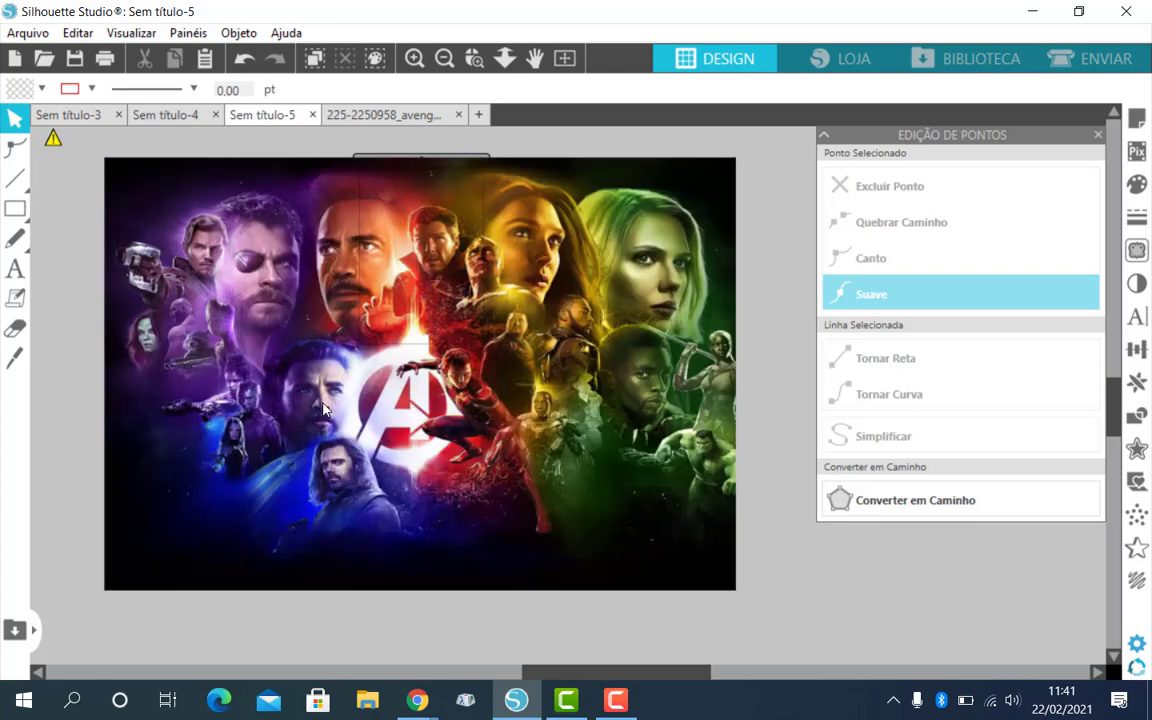
double_click(613, 179)
double_click(609, 176)
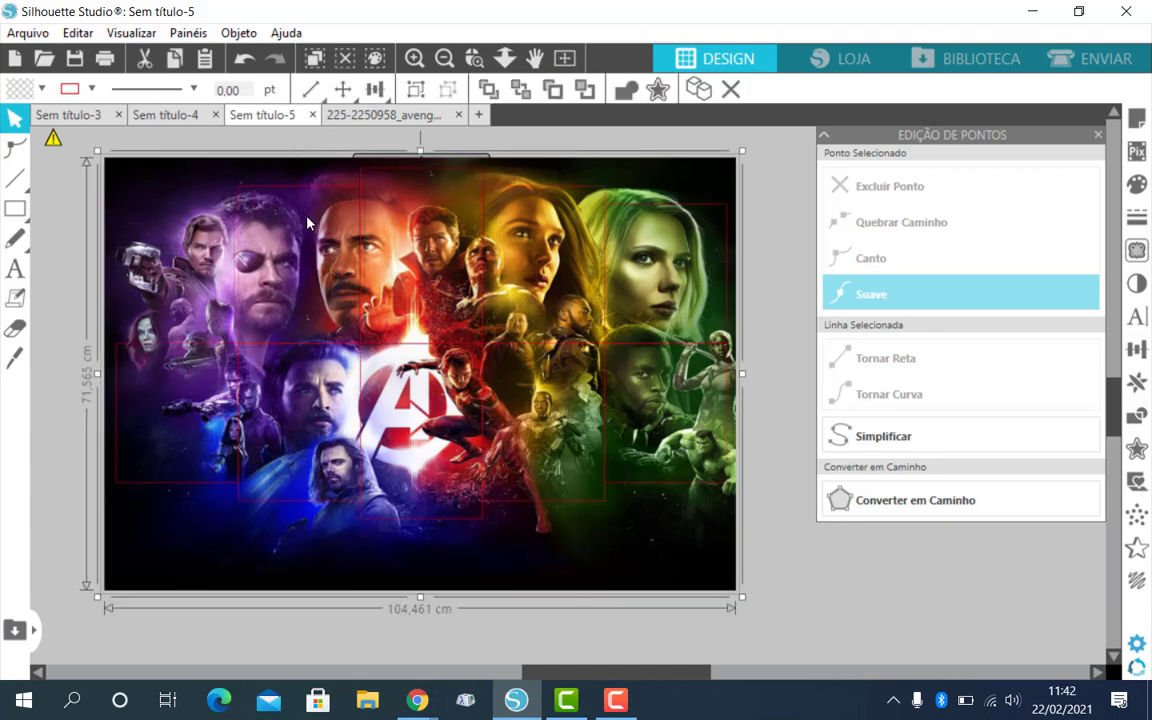
click(1135, 417)
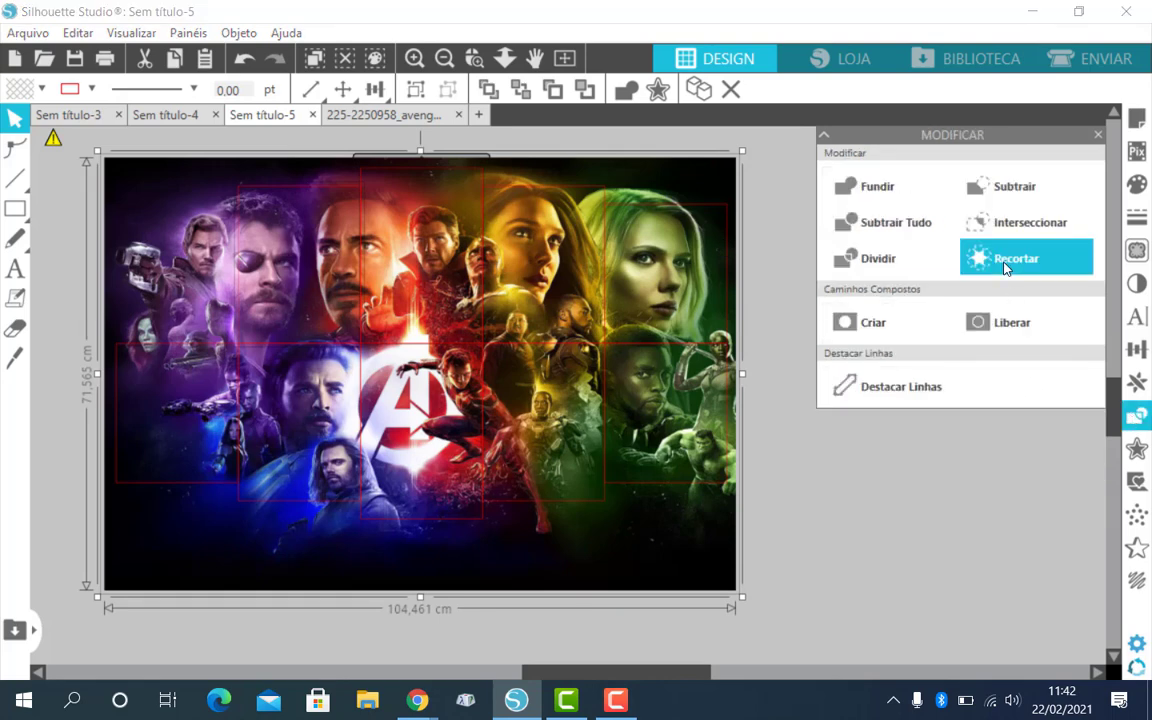
click(1006, 260)
Step: Pull the two cropped pieces apart from the grid as a check and undo both moves
drag(173, 298, 103, 296)
drag(240, 260, 180, 230)
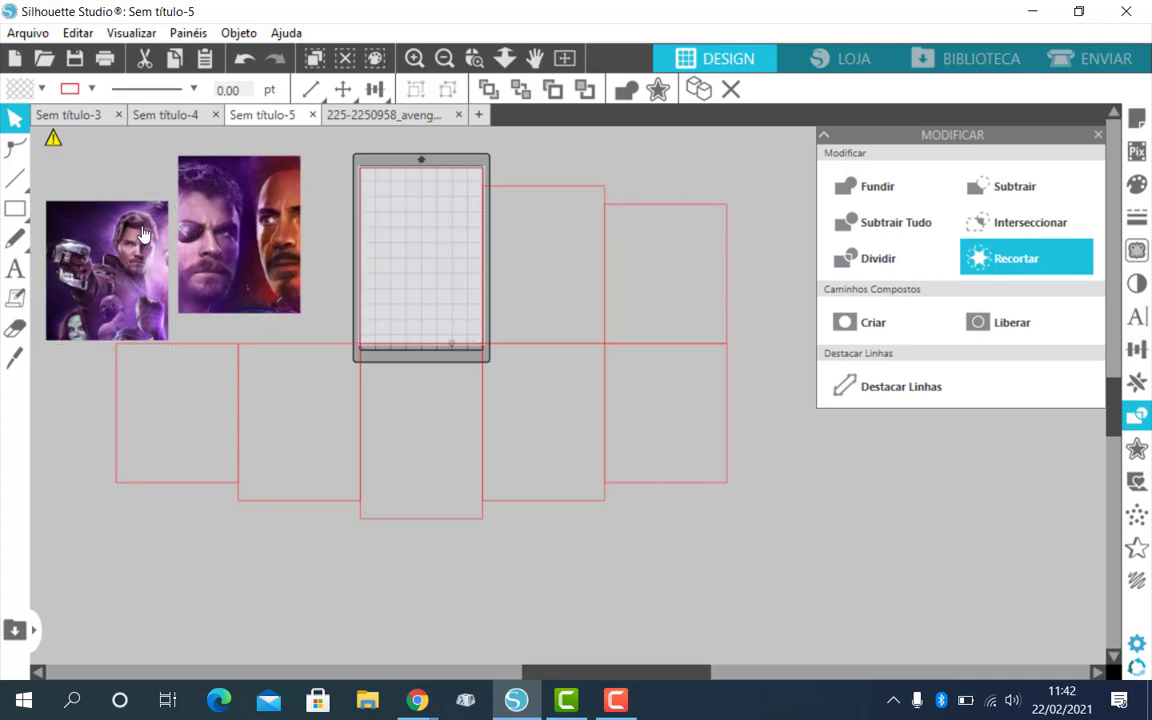
click(248, 60)
click(248, 60)
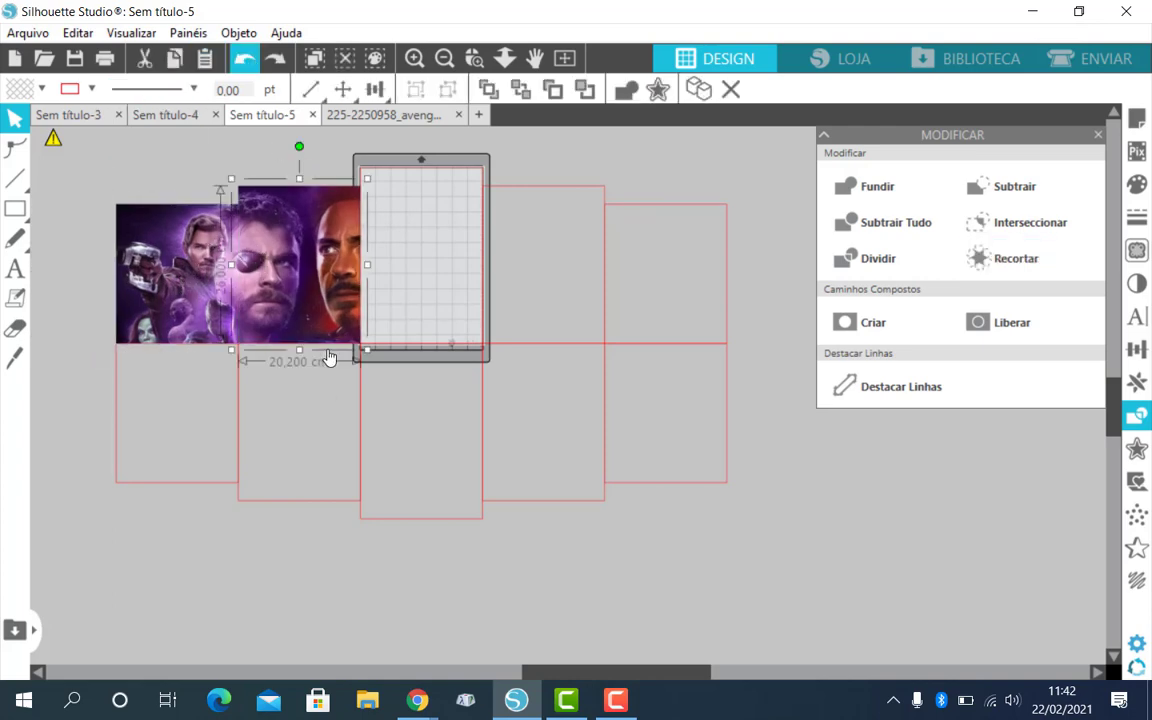
Step: Paste a full copy of the image in place behind the rectangles and crop it to the third rectangle of the upper row
right_click(350, 571)
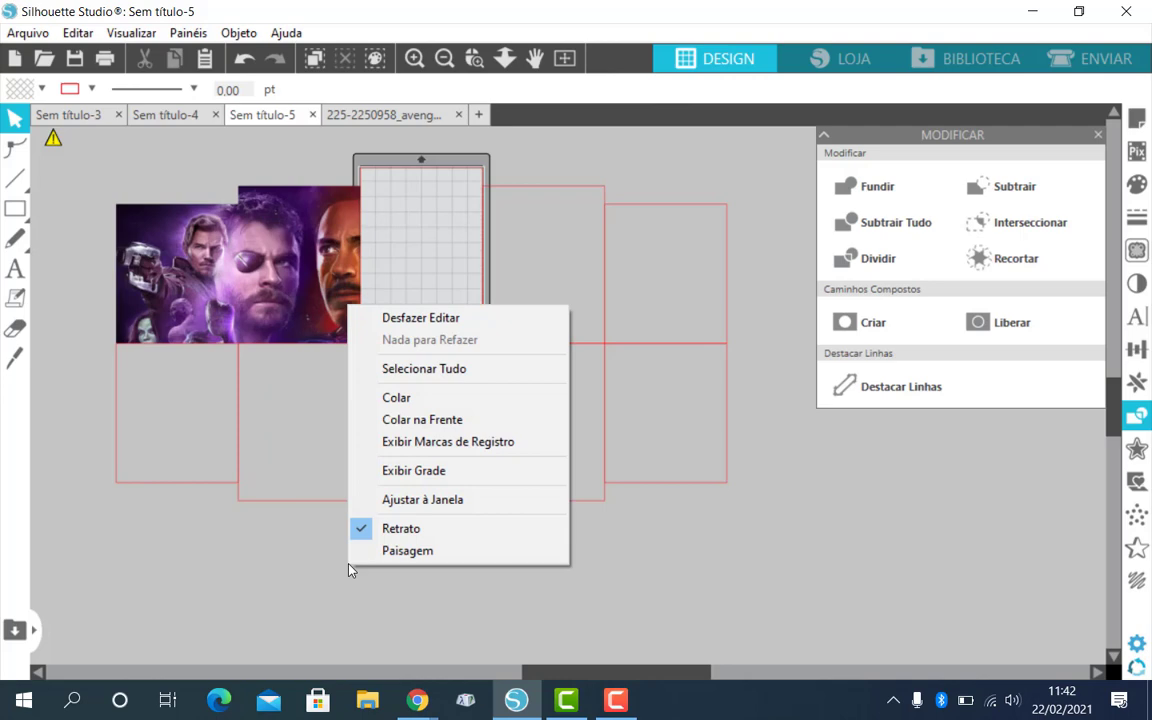
click(409, 429)
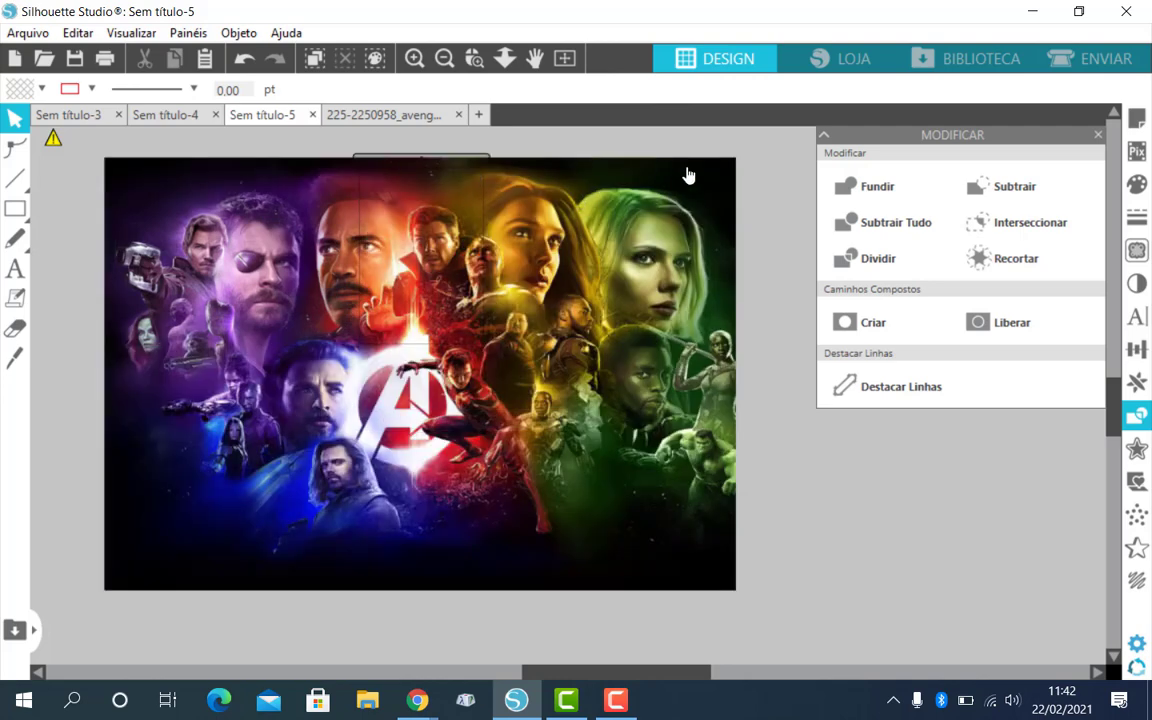
click(521, 90)
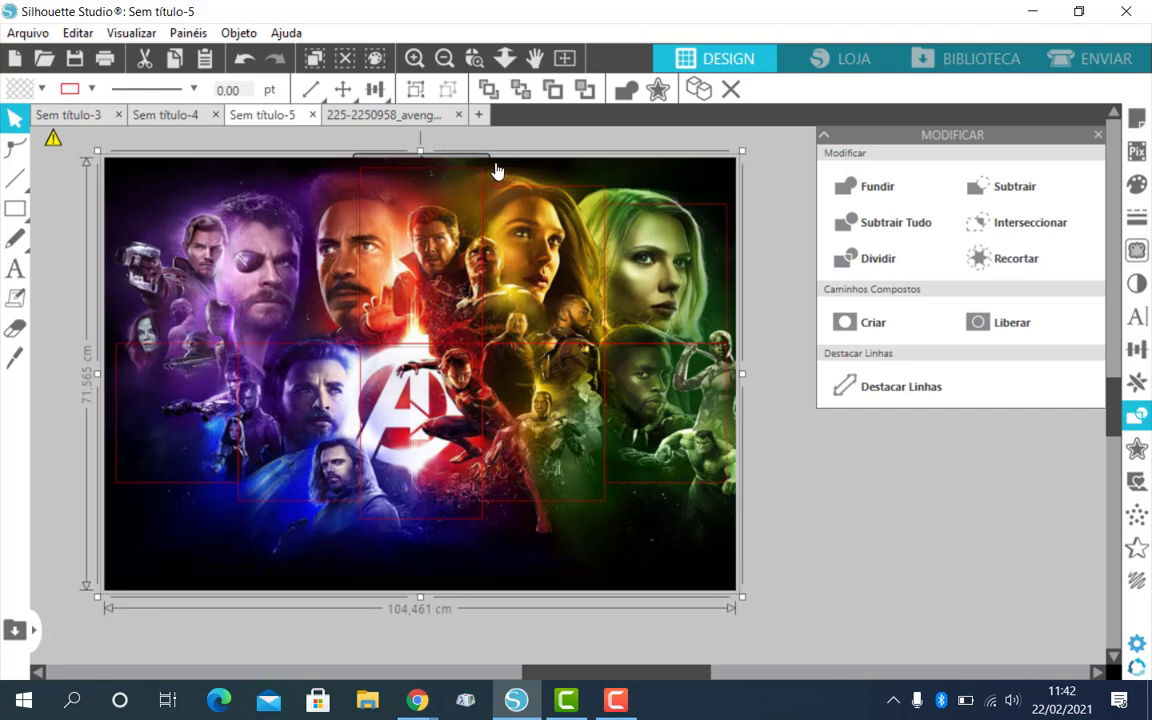
click(985, 262)
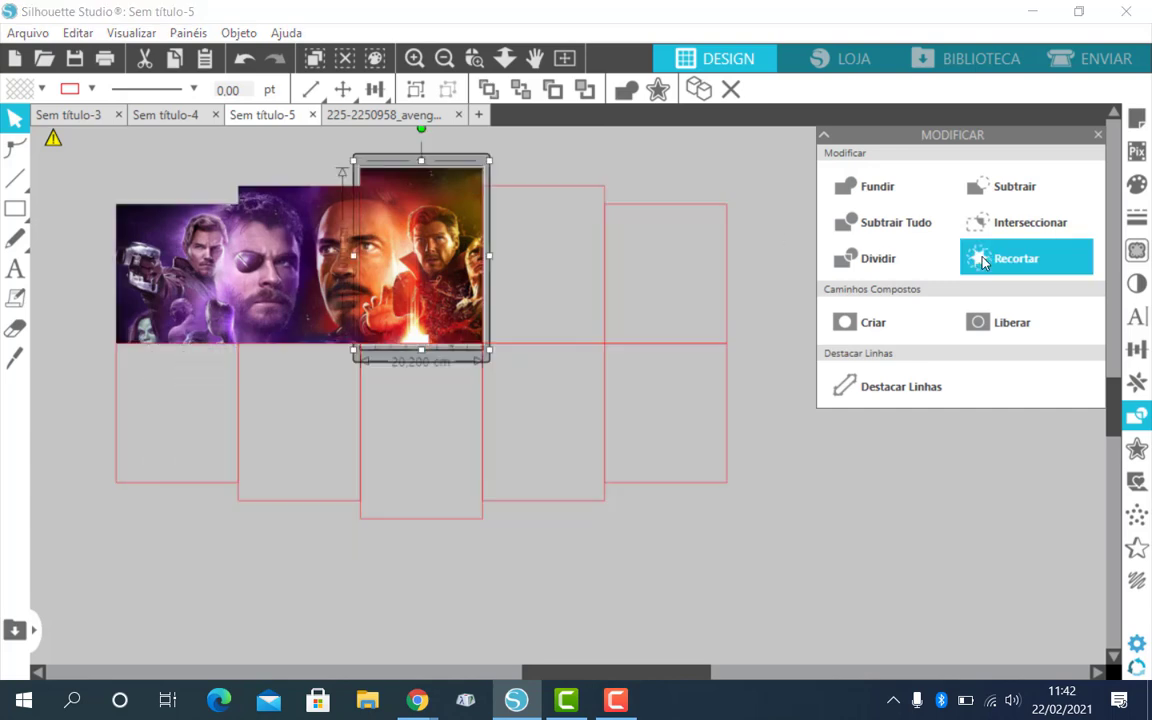
right_click(772, 438)
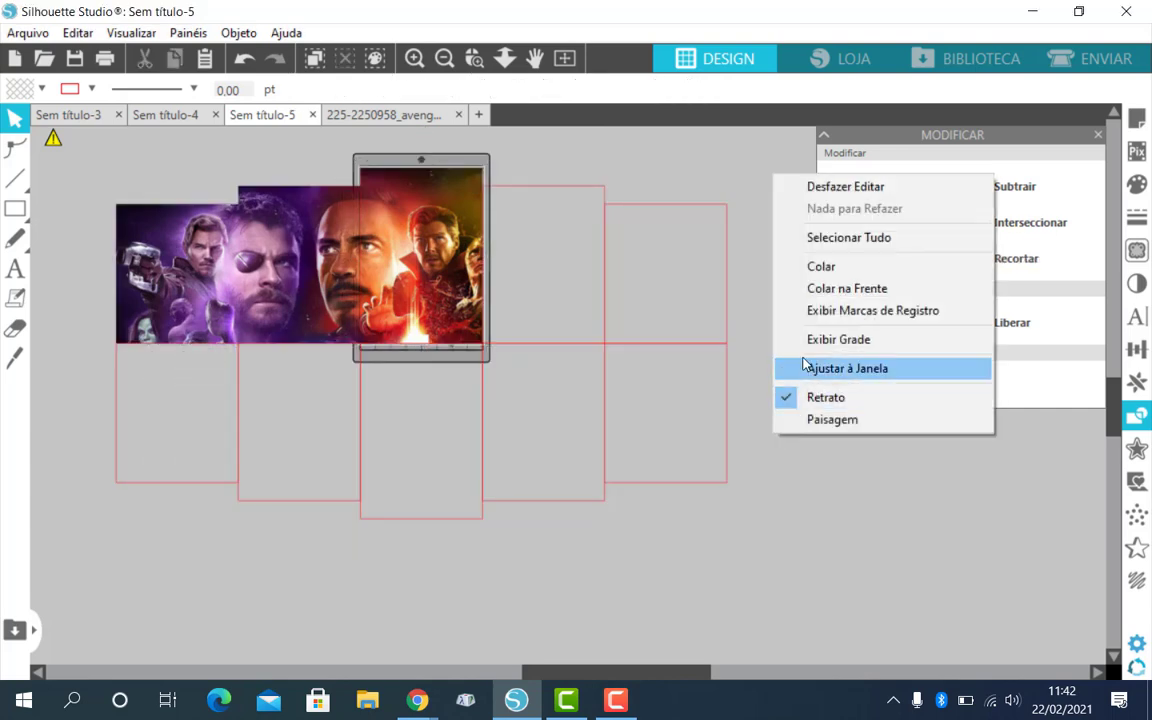
click(828, 289)
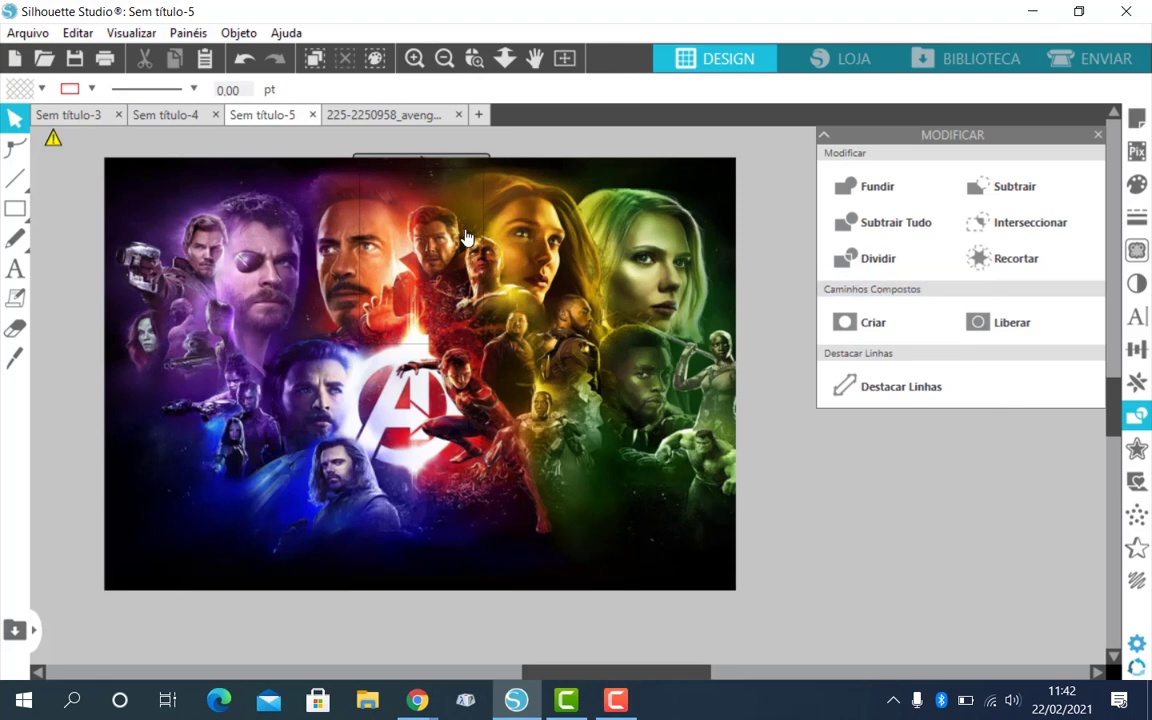
click(550, 165)
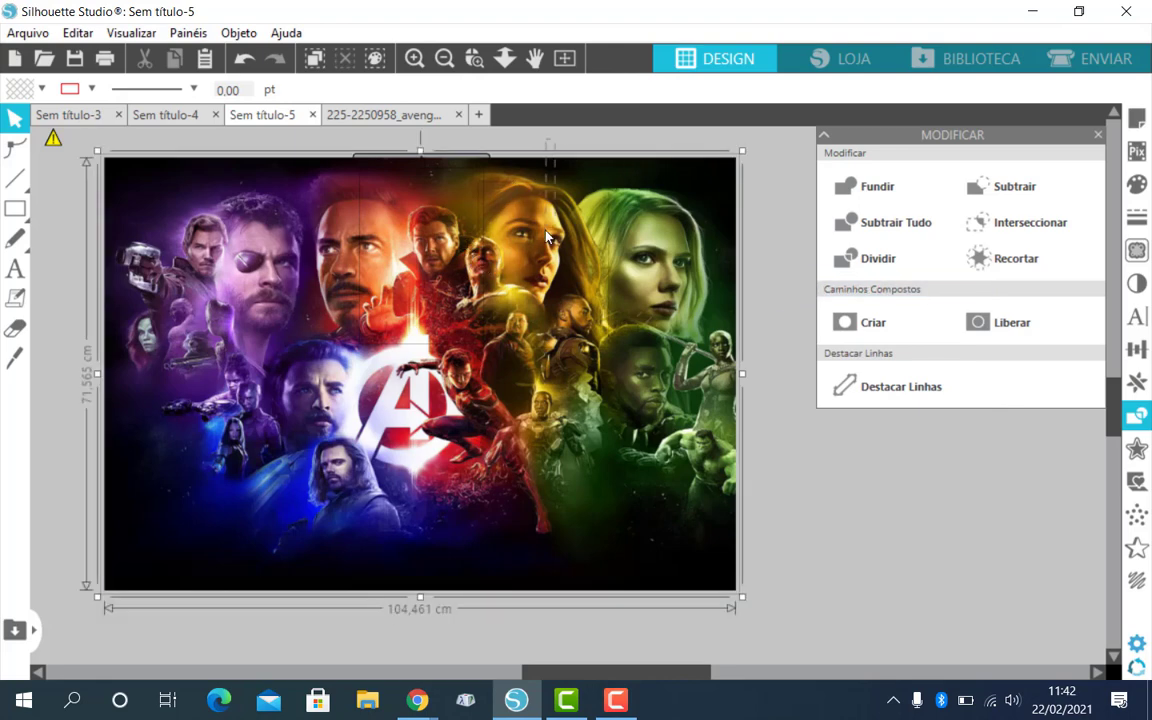
click(519, 92)
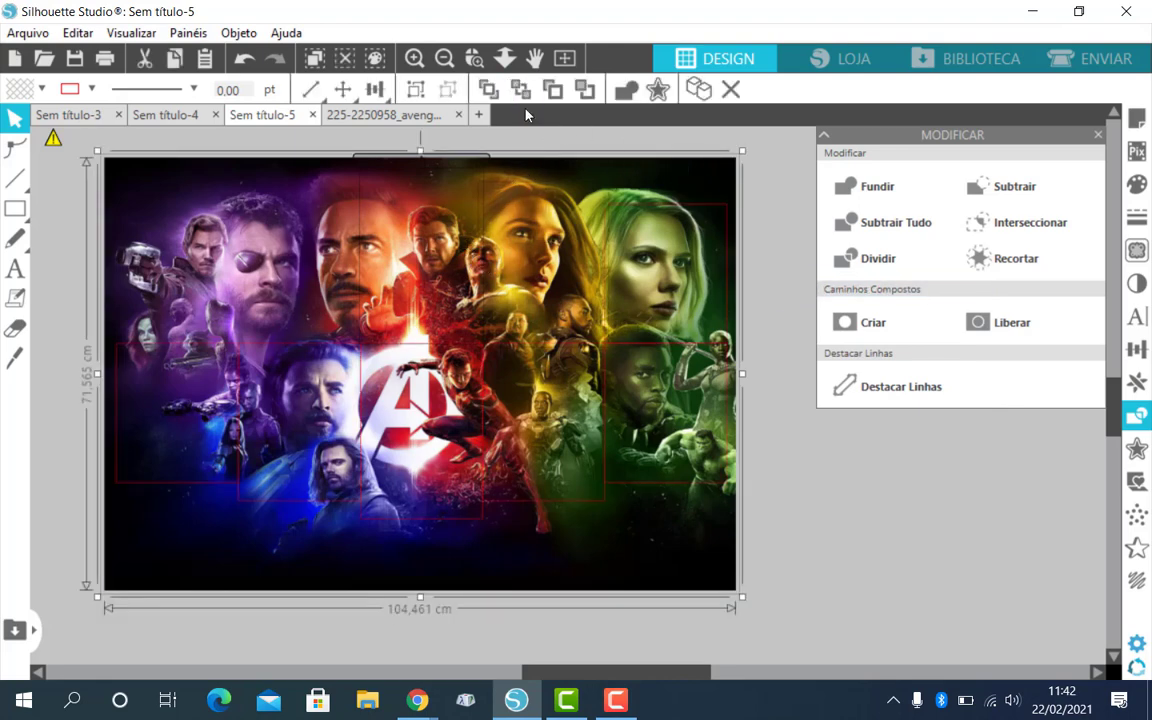
click(245, 62)
Step: Paste a full copy of the image in place and crop it to the fourth rectangle of the upper row
right_click(700, 297)
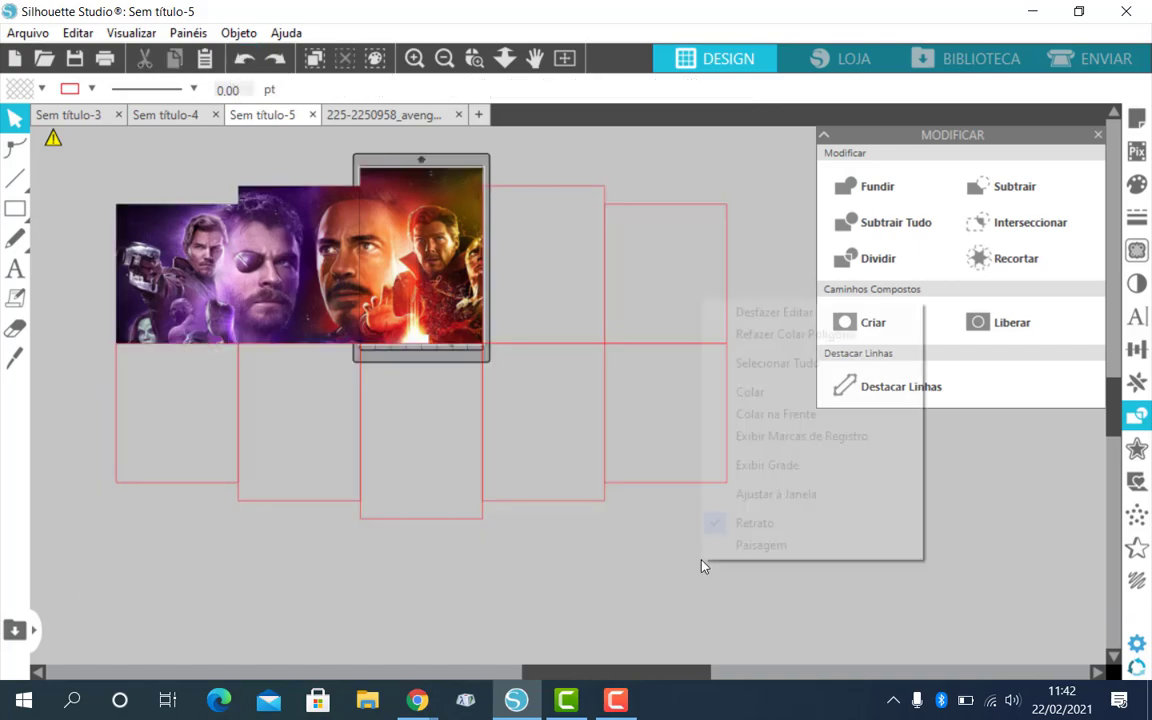
click(745, 411)
key(ctrl+a)
click(1006, 258)
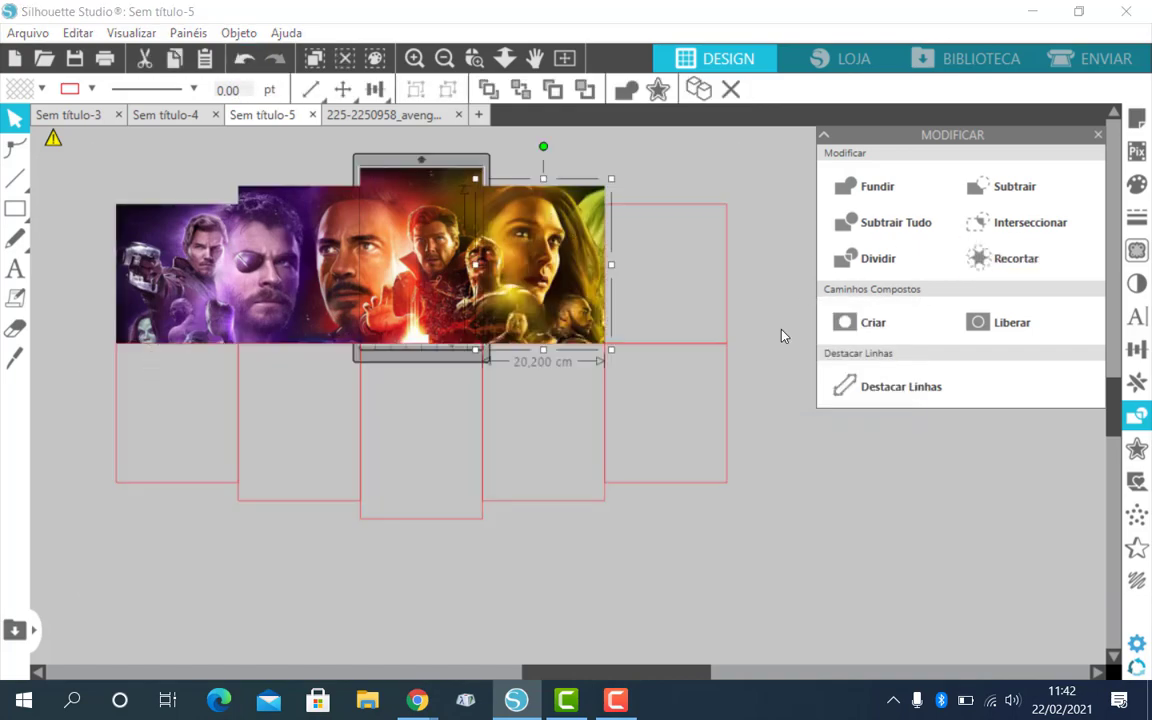
Step: Paste a full copy of the image in place and crop it to the fifth rectangle of the upper row
right_click(782, 334)
click(830, 355)
key(ctrl+a)
click(1006, 258)
Step: Paste a full copy of the image in place and crop it to the fifth rectangle of the lower row
right_click(797, 455)
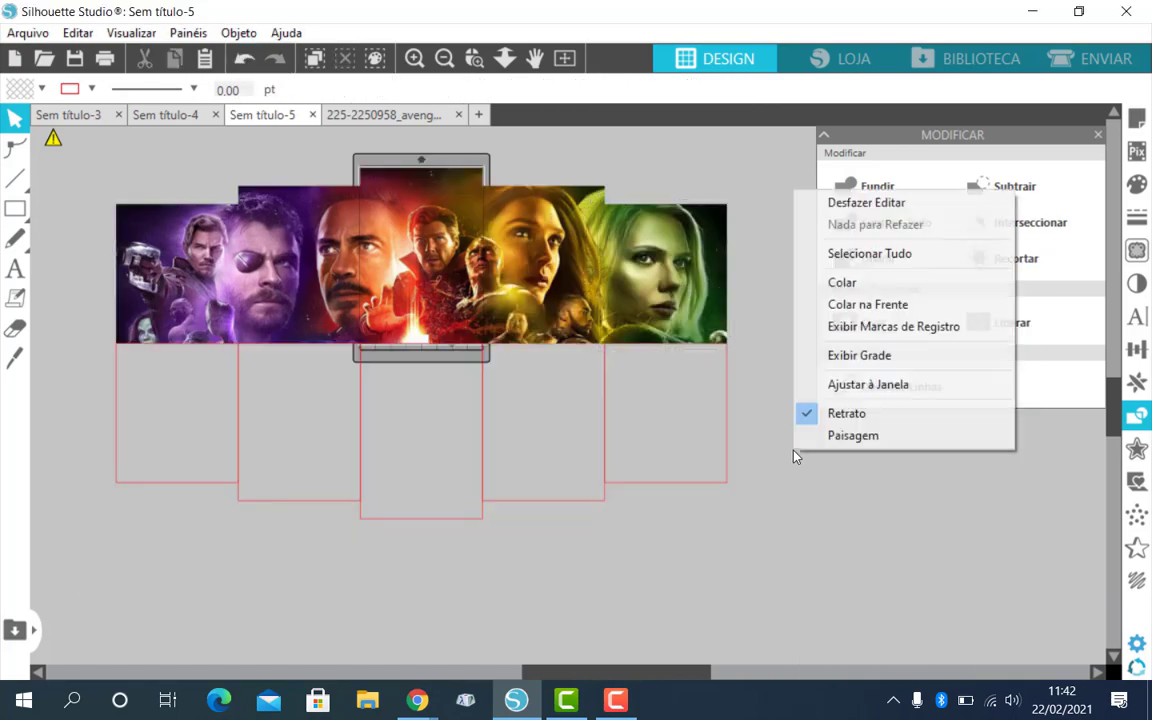
click(840, 302)
key(ctrl+a)
click(1010, 258)
Step: Paste a full copy of the image in place and crop it to the fourth rectangle of the lower row
right_click(588, 615)
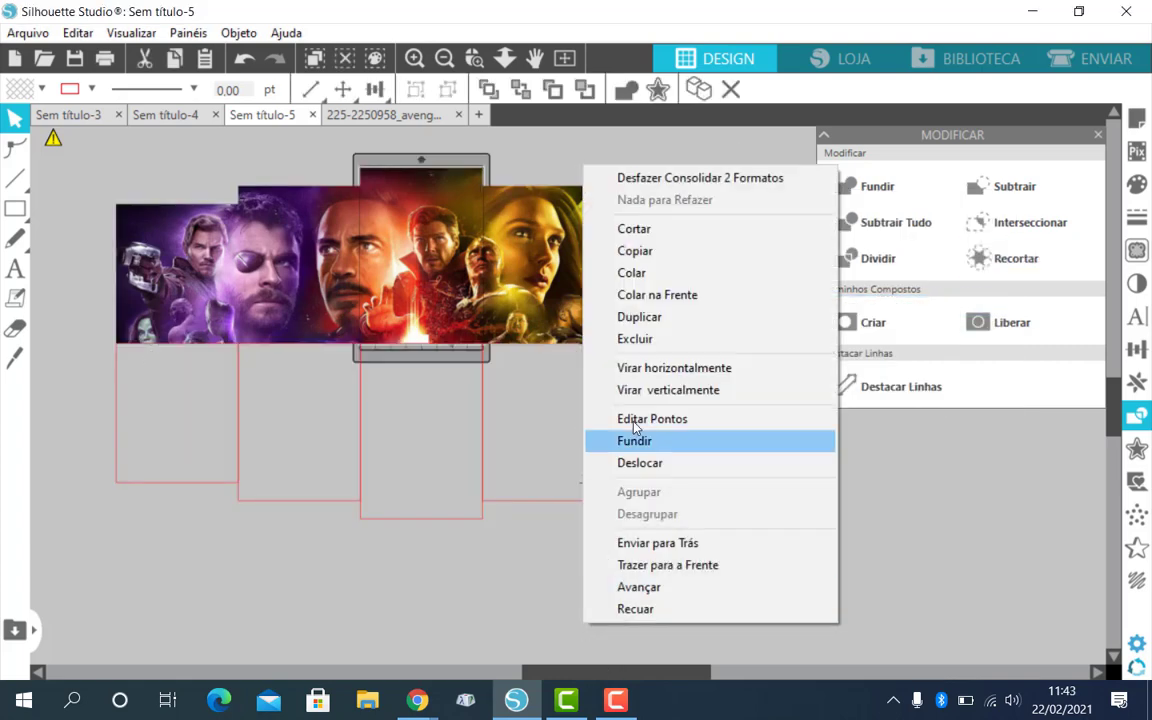
click(672, 293)
click(244, 58)
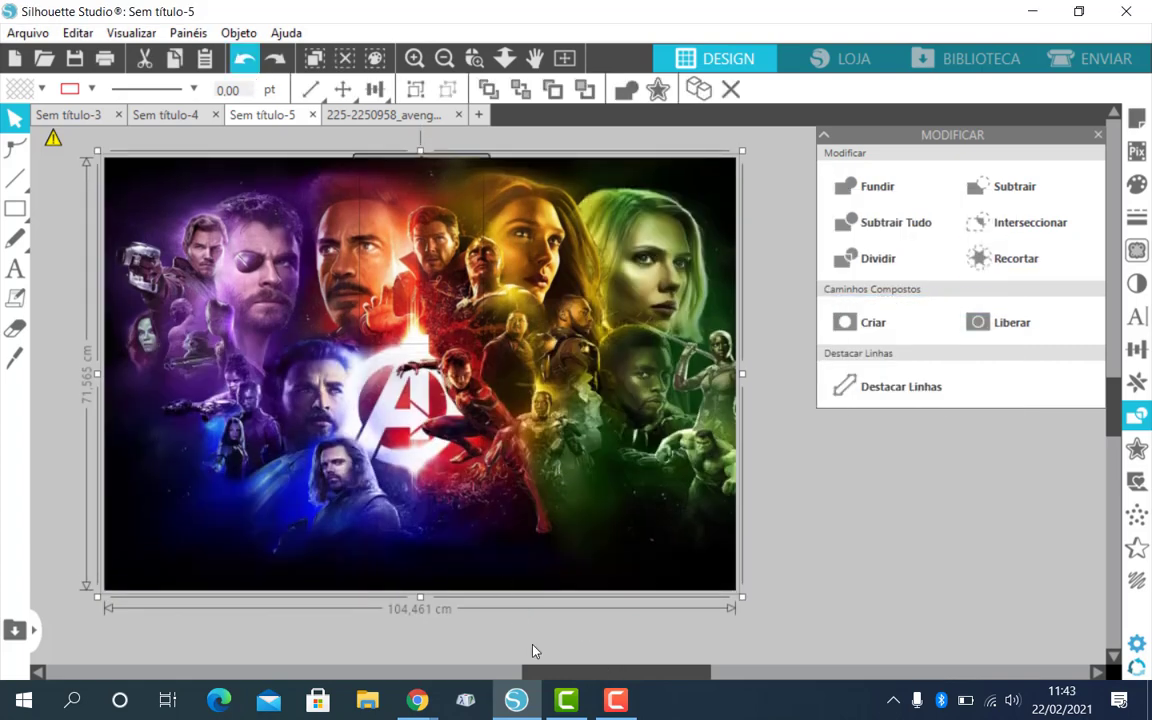
Step: Paste a full copy of the image in place and crop it to the third rectangle of the lower row
right_click(793, 525)
click(850, 368)
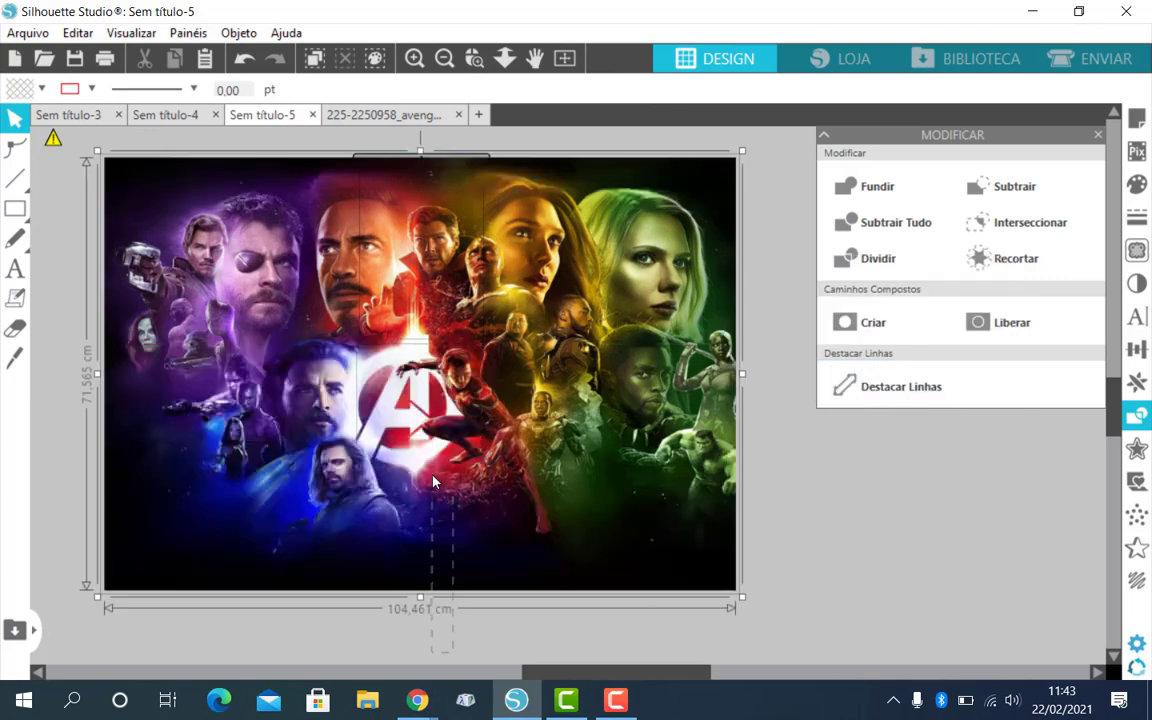
key(ctrl+a)
click(990, 258)
Step: Paste a full copy of the image in place and crop it to the second rectangle of the lower row
right_click(342, 318)
click(415, 431)
double_click(450, 568)
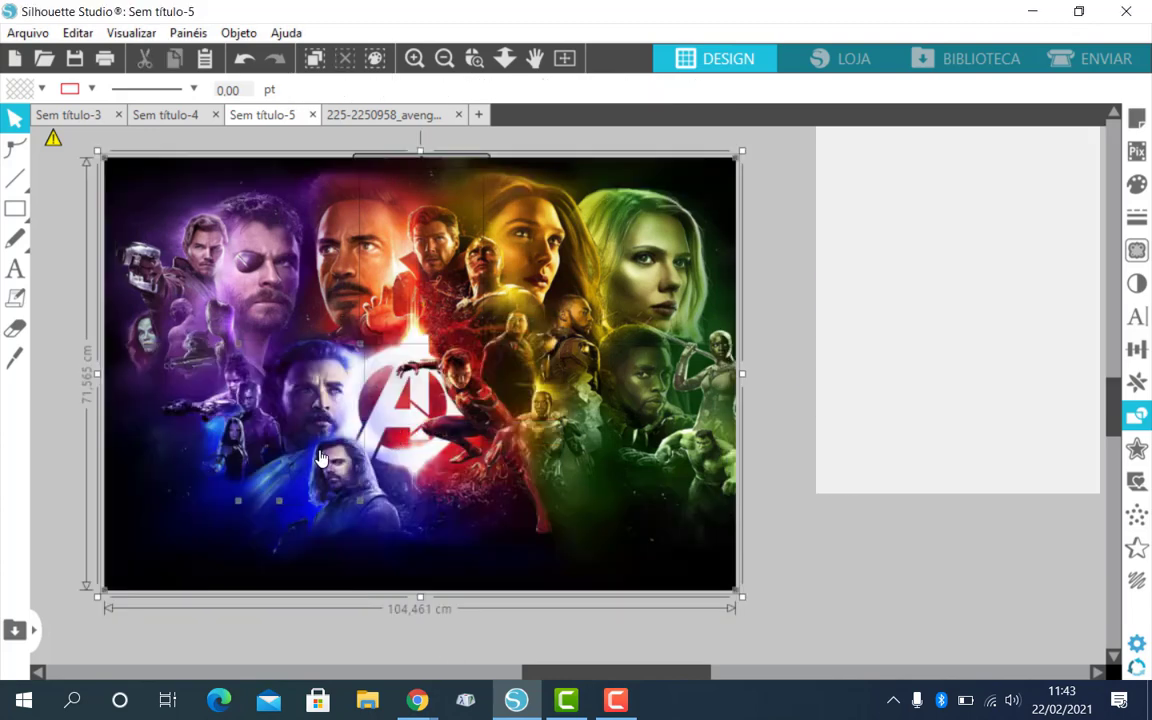
click(1136, 382)
click(1136, 415)
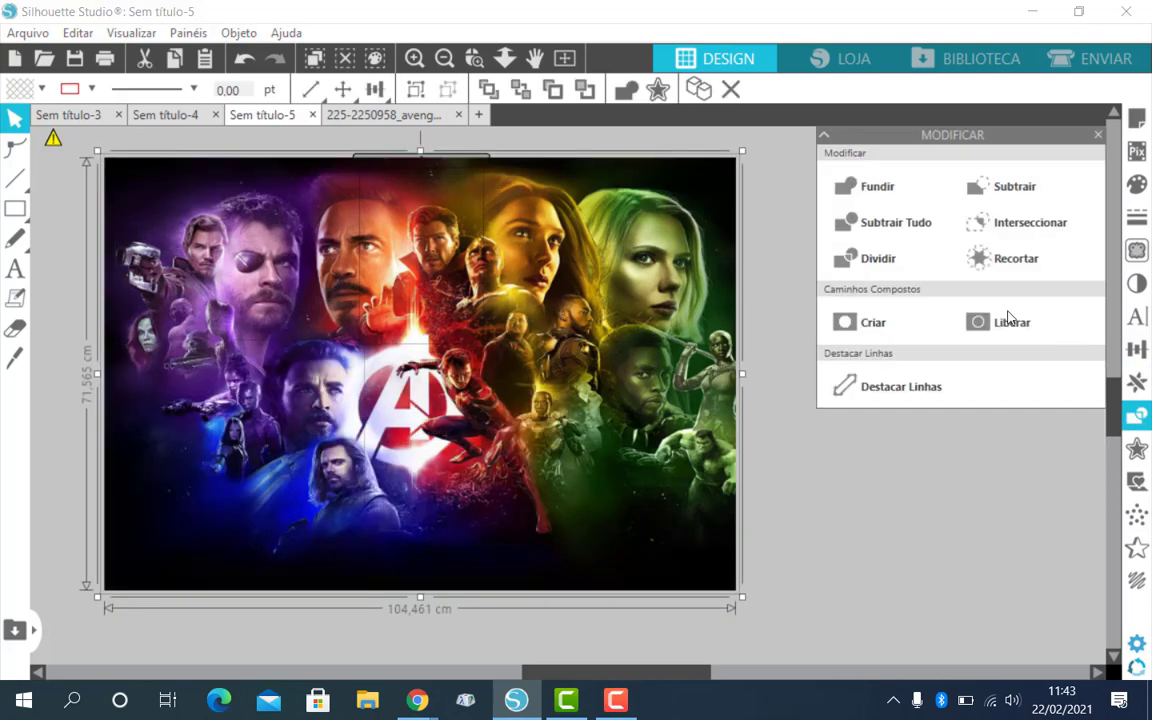
click(990, 258)
Step: Paste a full copy of the image in place and crop it to the first rectangle of the lower row
right_click(630, 567)
click(680, 414)
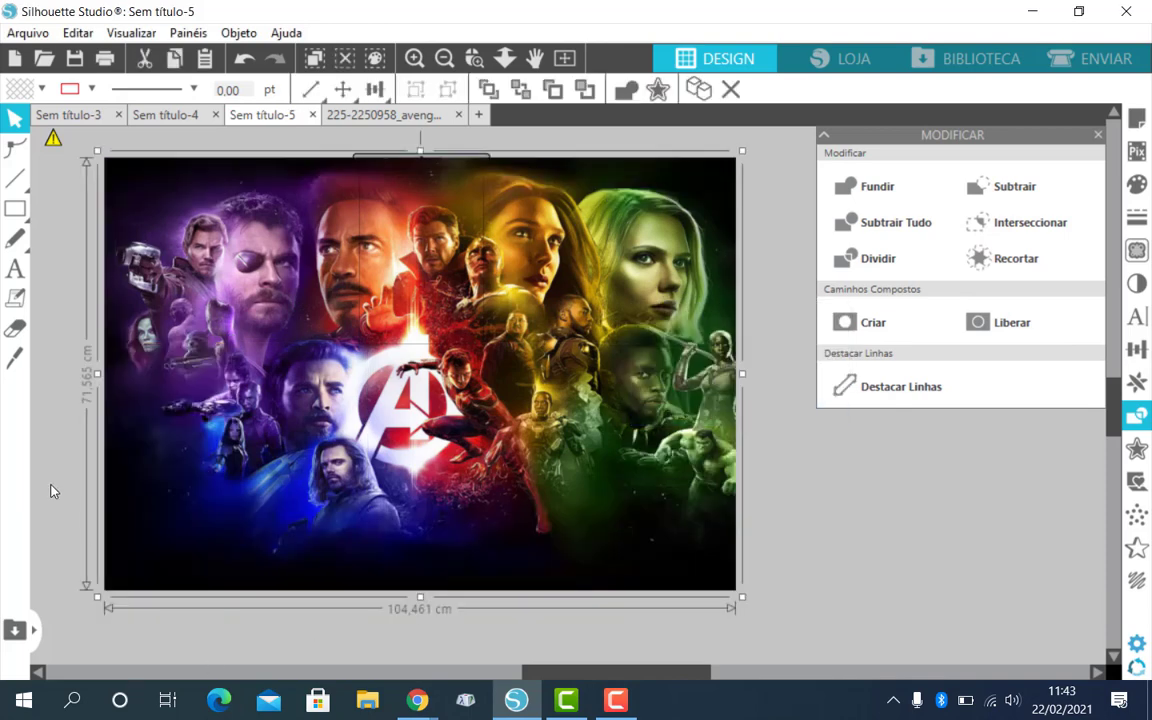
click(1026, 258)
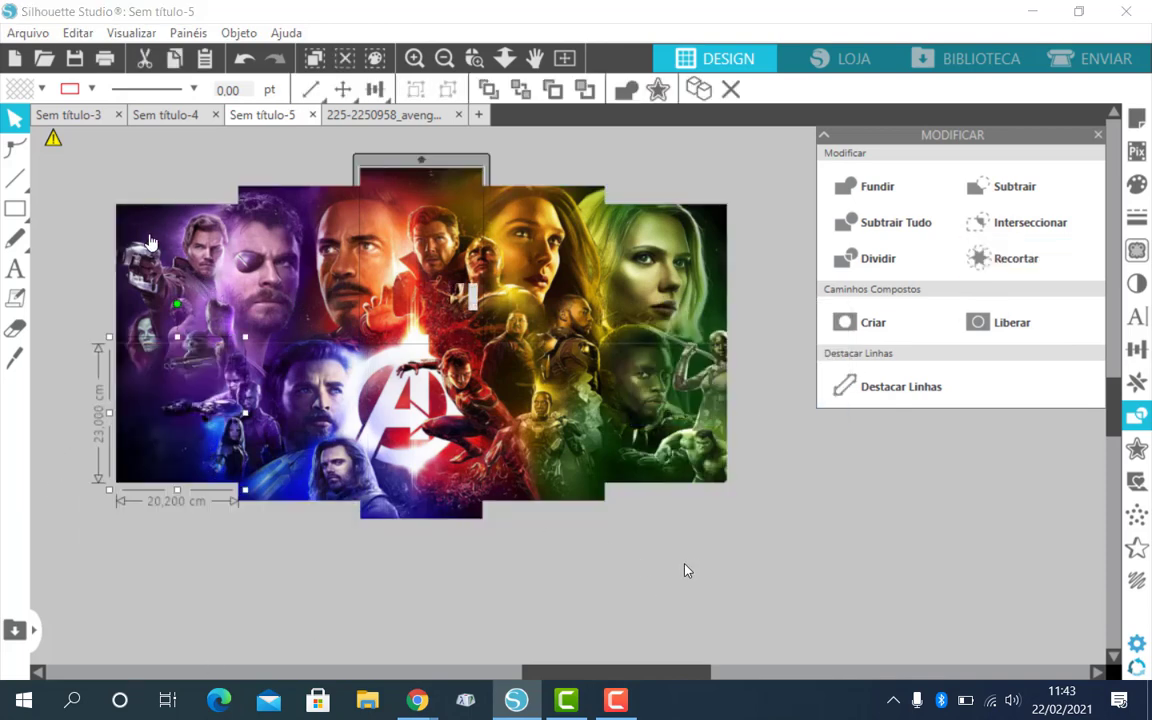
Step: Pull the five cropped panels of the upper row apart from one another
drag(163, 248, 91, 230)
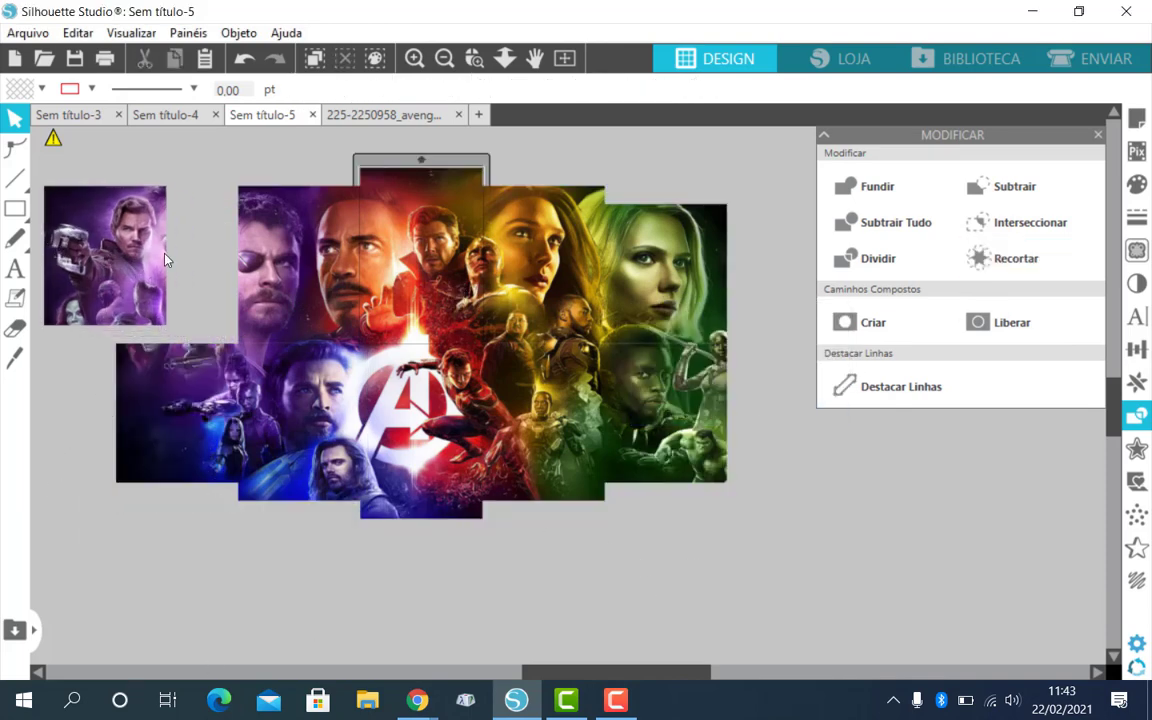
drag(242, 240, 181, 194)
drag(398, 247, 370, 206)
drag(490, 270, 592, 221)
drag(705, 290, 808, 320)
Step: Pull the five cropped panels of the lower row apart from one another
drag(688, 403, 735, 460)
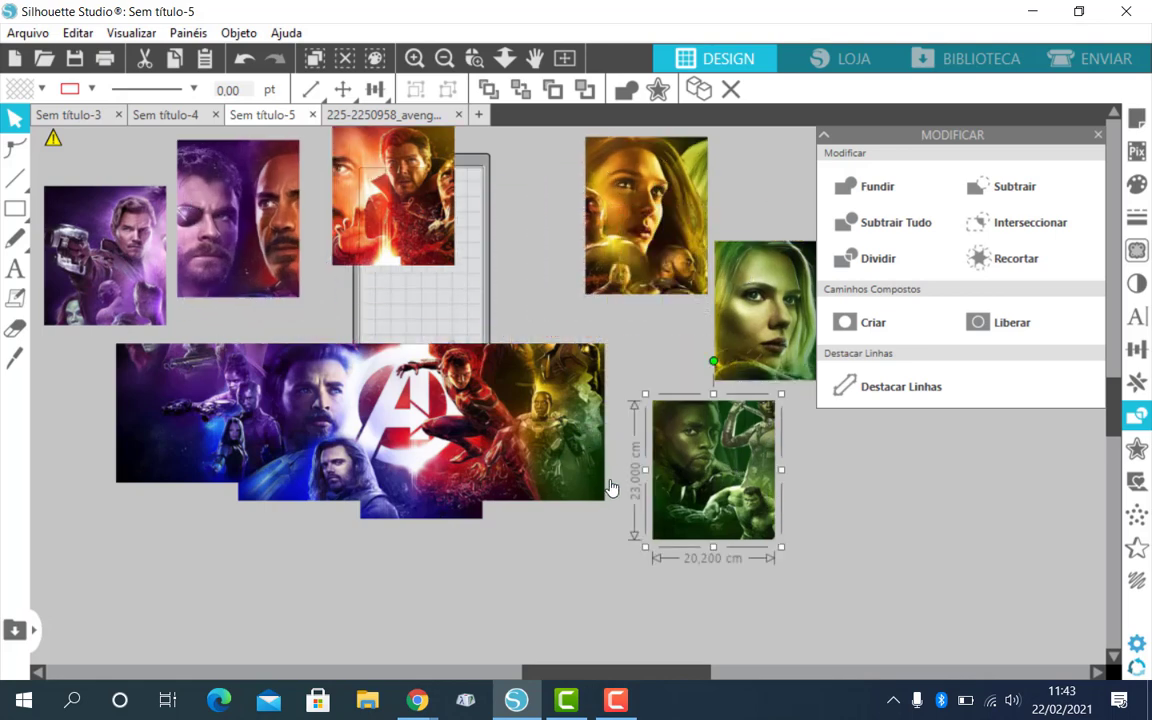
drag(543, 431, 572, 488)
drag(443, 425, 431, 524)
drag(300, 453, 256, 542)
drag(150, 385, 80, 438)
Step: Move the tall middle panel of the upper row onto the page and centre it on the page
click(326, 308)
drag(397, 248, 411, 263)
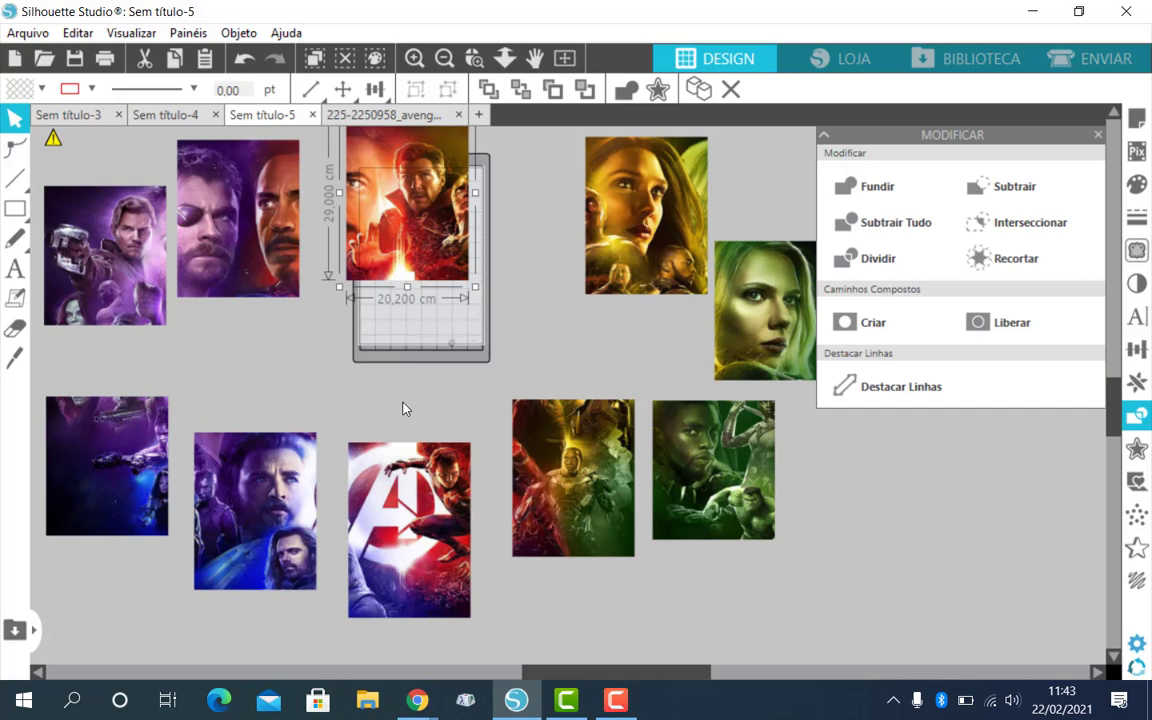
click(509, 244)
scroll(509, 244, up, 2)
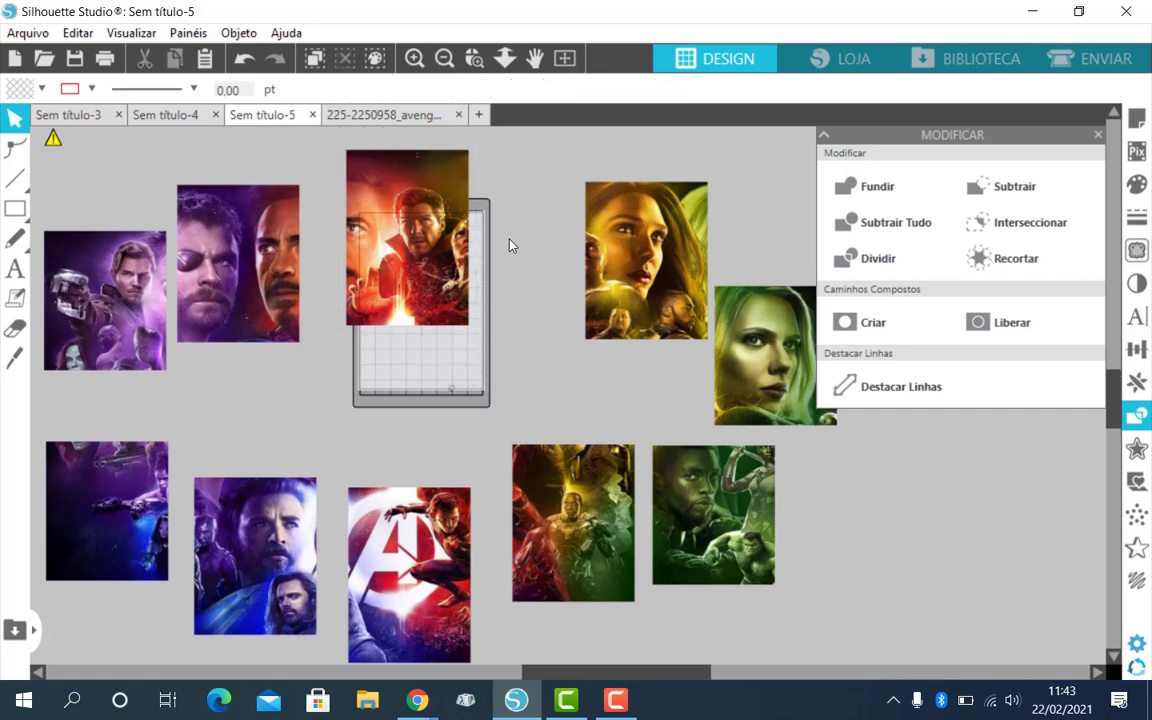
drag(461, 263, 481, 316)
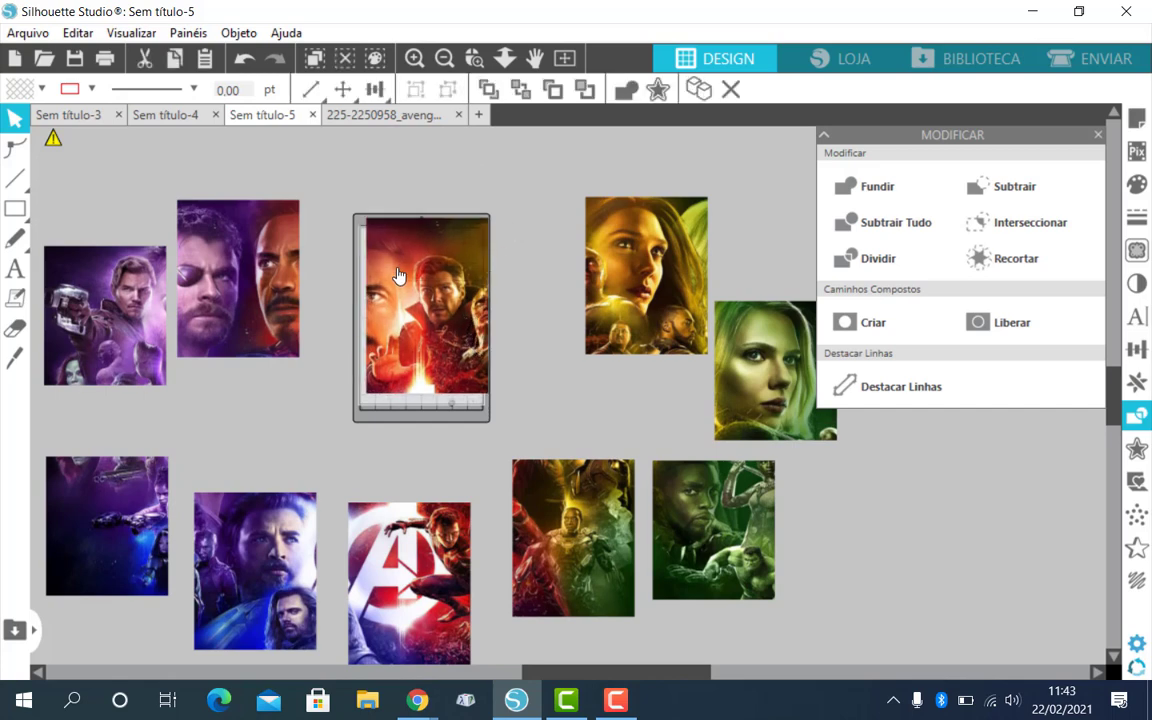
drag(398, 276, 385, 305)
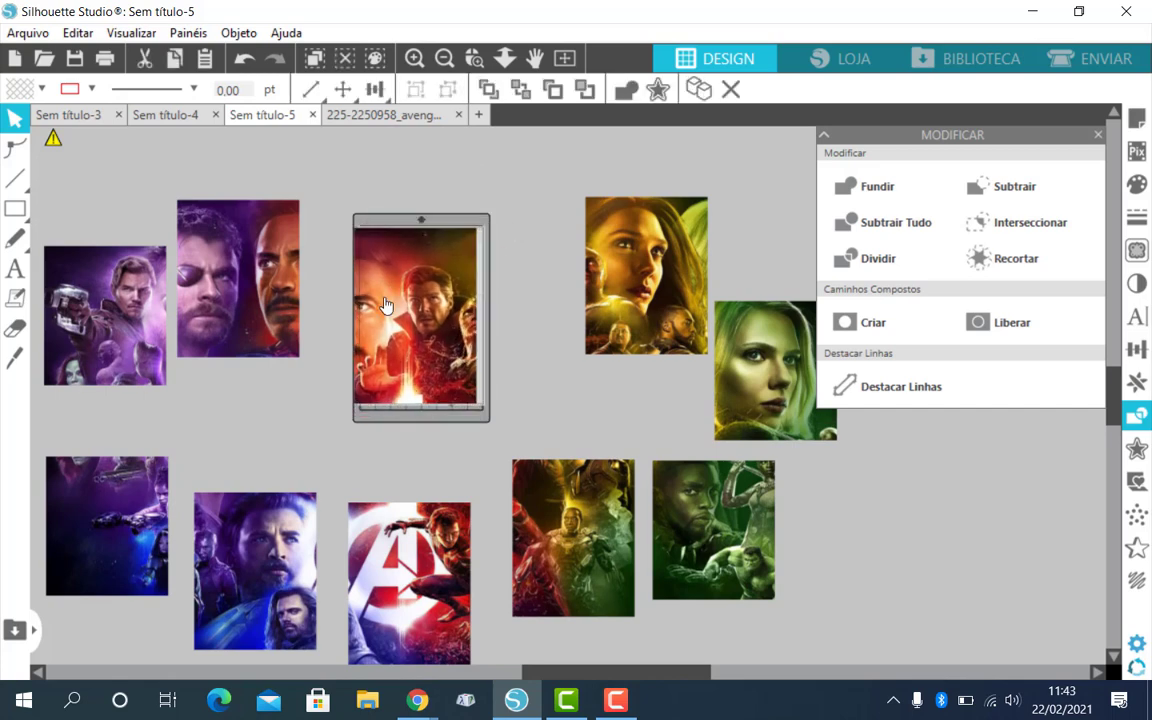
drag(506, 183, 447, 268)
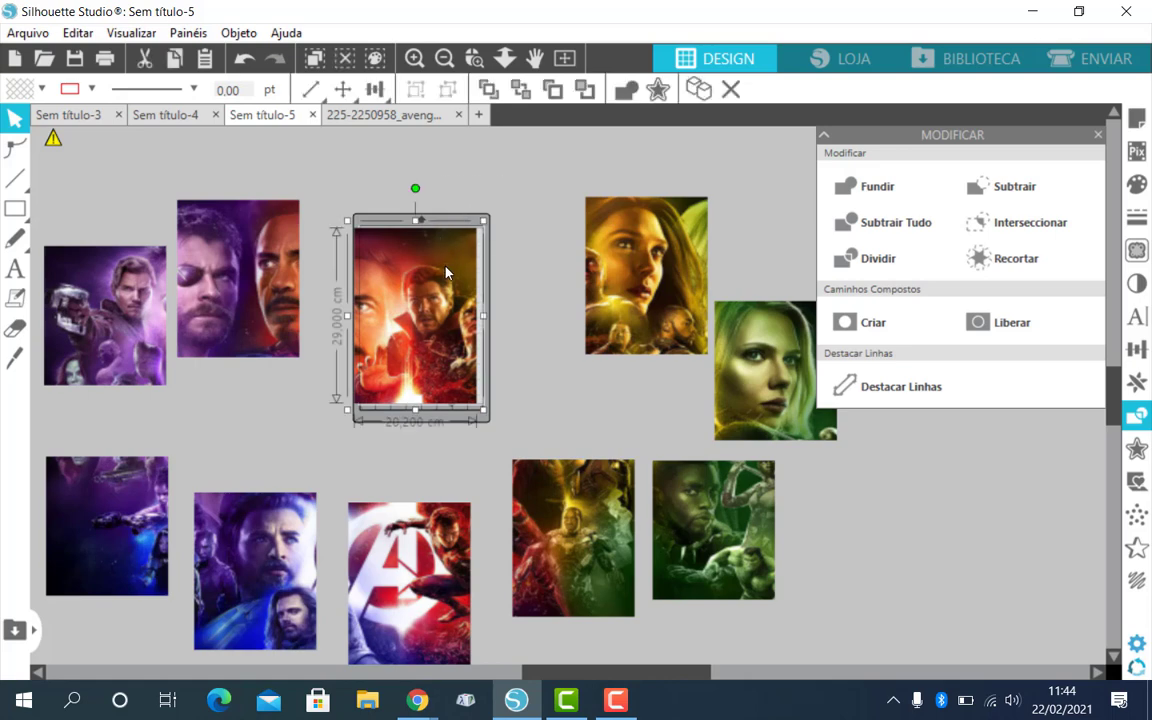
click(375, 91)
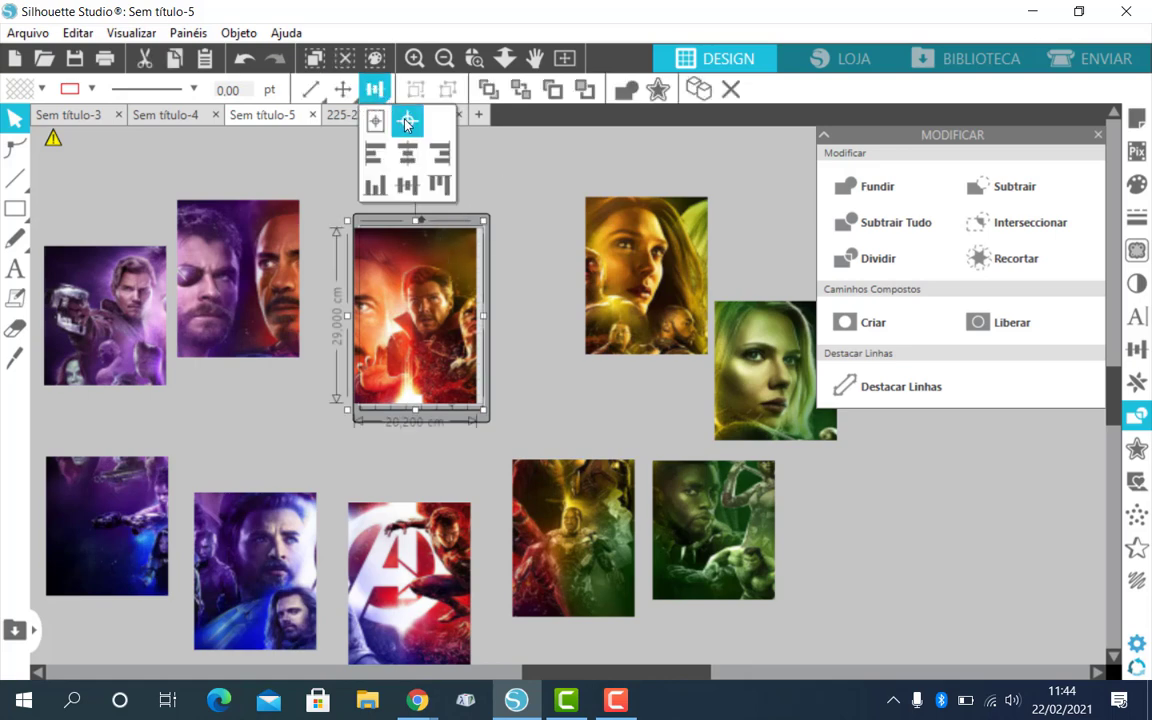
click(406, 122)
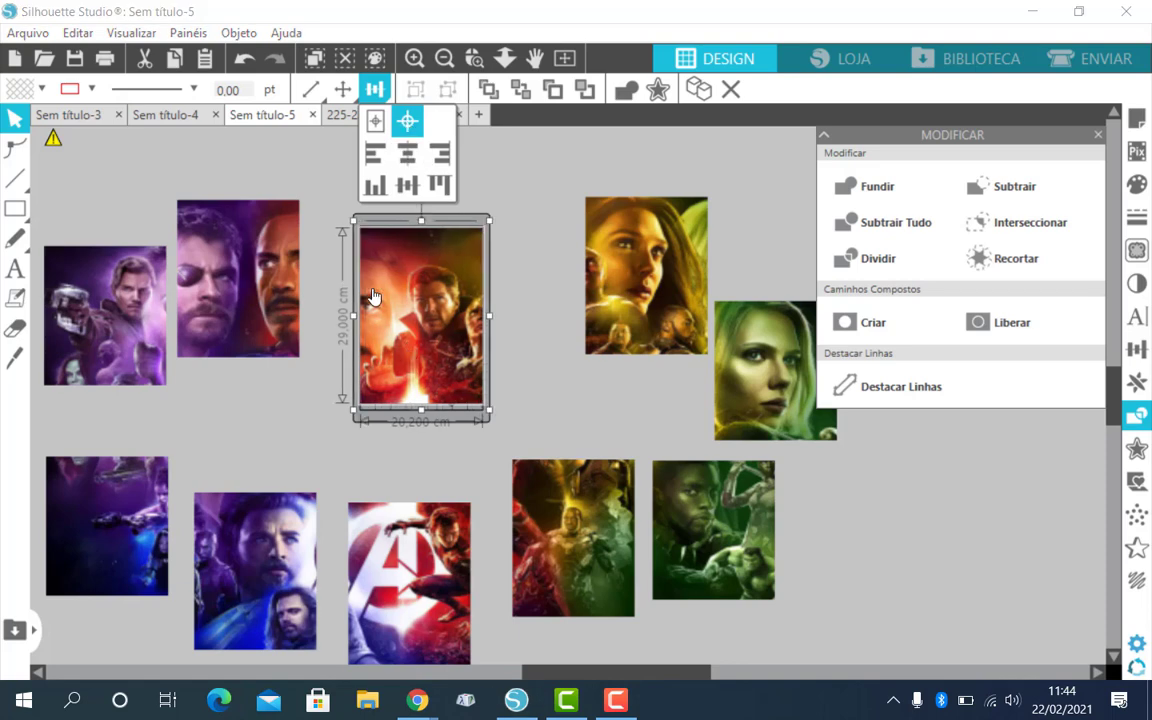
click(363, 380)
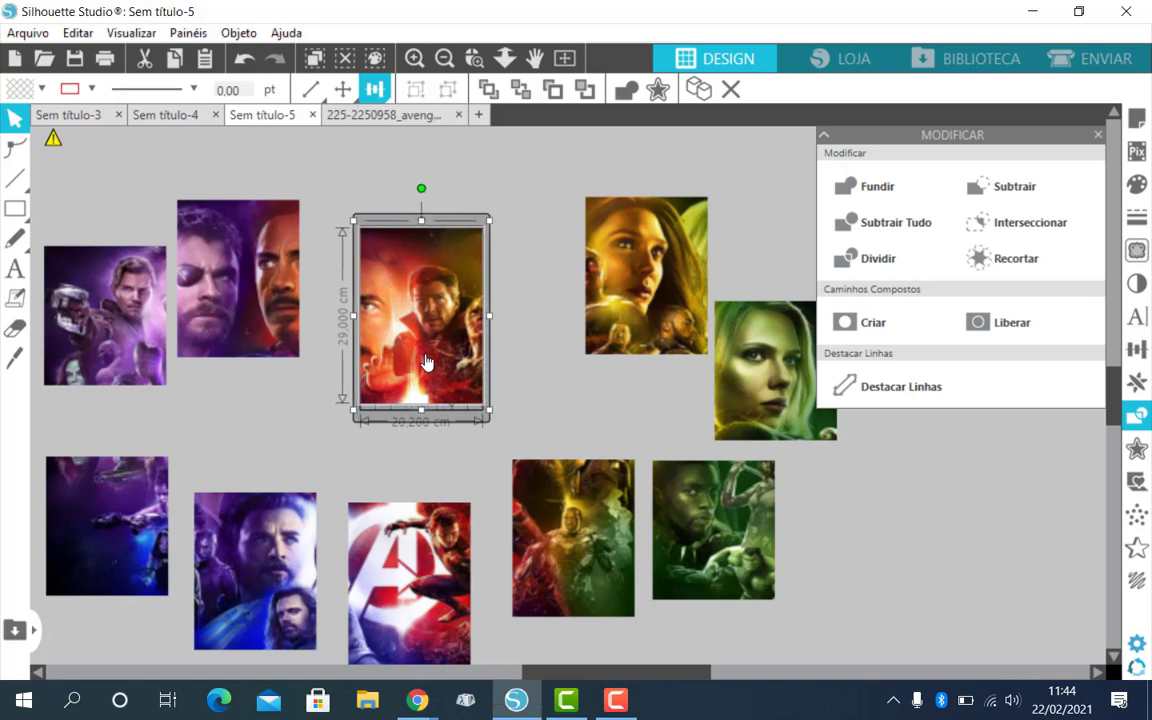
Step: Move the tall red panel off the page and centre the green fifth panel of the upper row on the page
drag(425, 362, 551, 145)
click(768, 396)
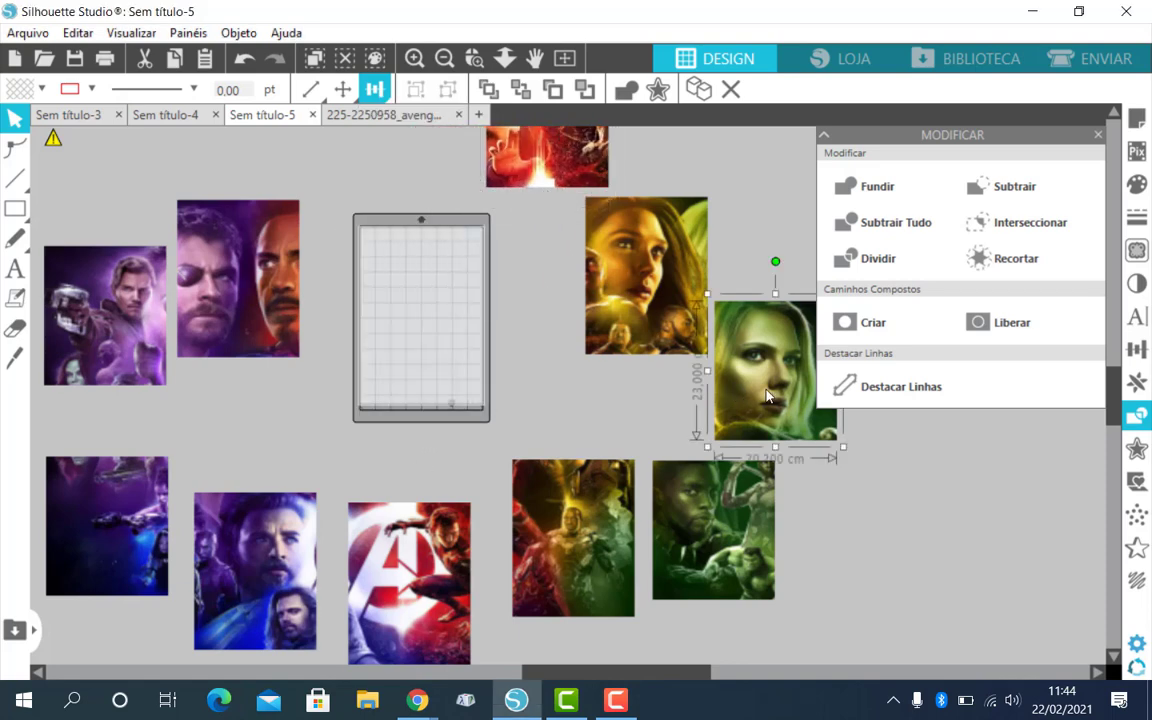
click(380, 90)
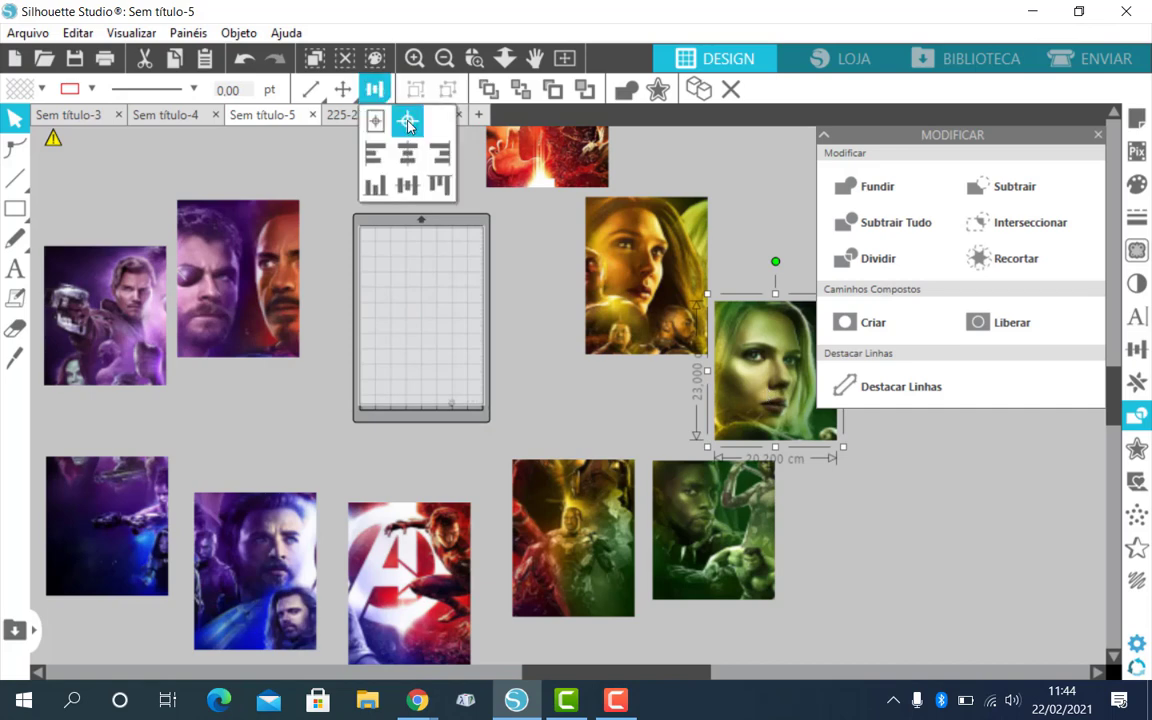
click(410, 123)
click(412, 332)
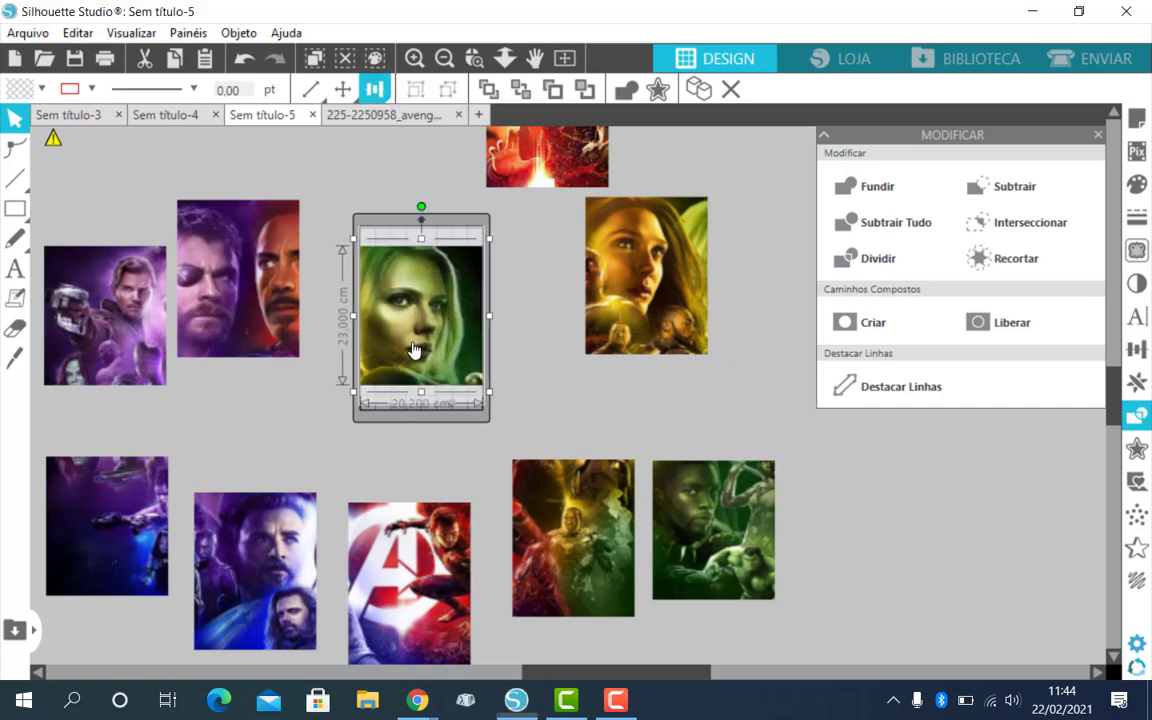
Step: Move the green panel off the page and centre the purple first panel of the upper row on the page
drag(415, 350, 434, 203)
click(95, 335)
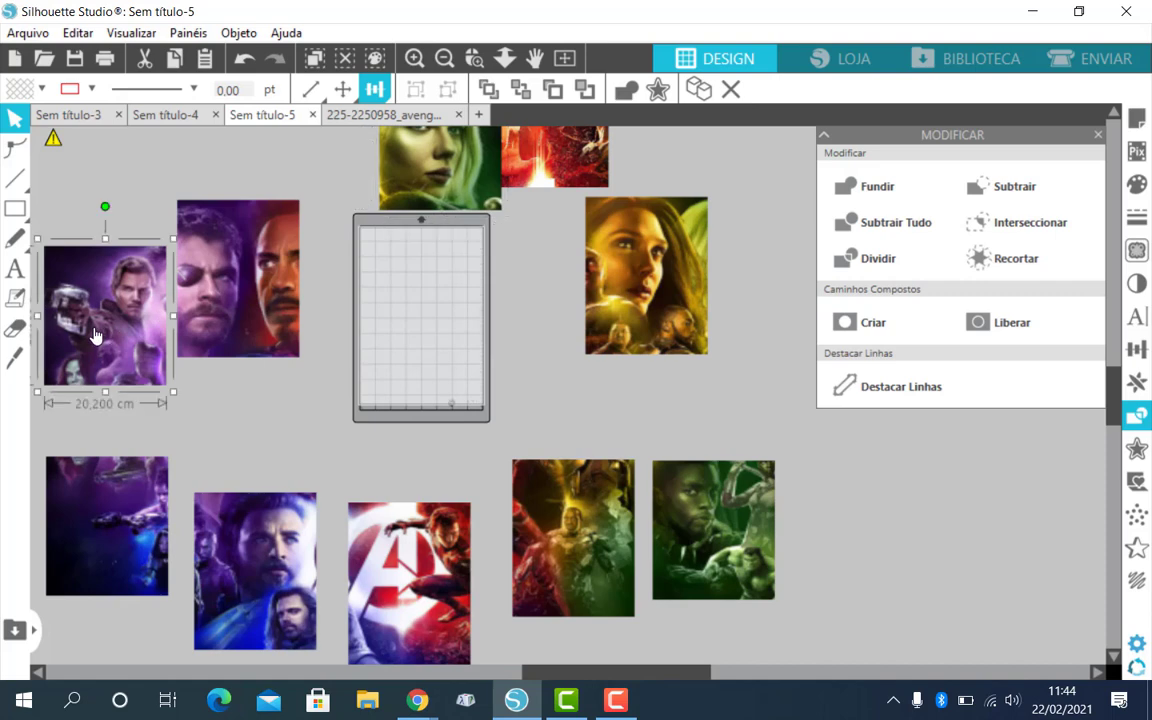
click(375, 90)
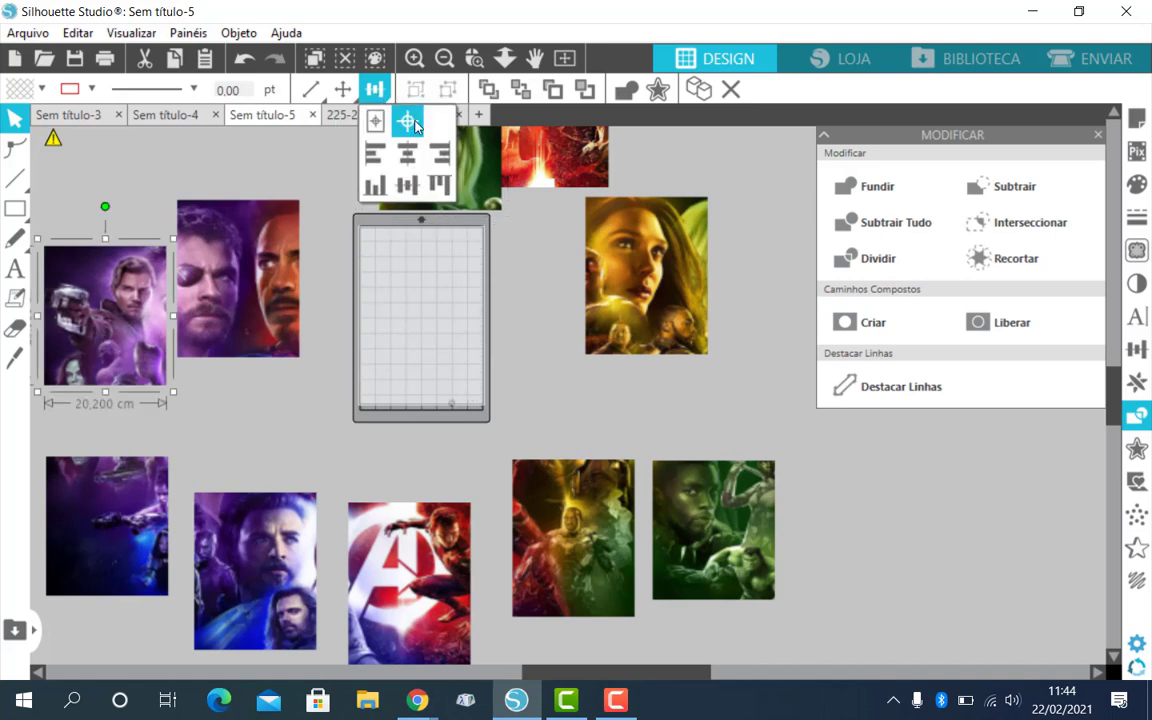
click(408, 121)
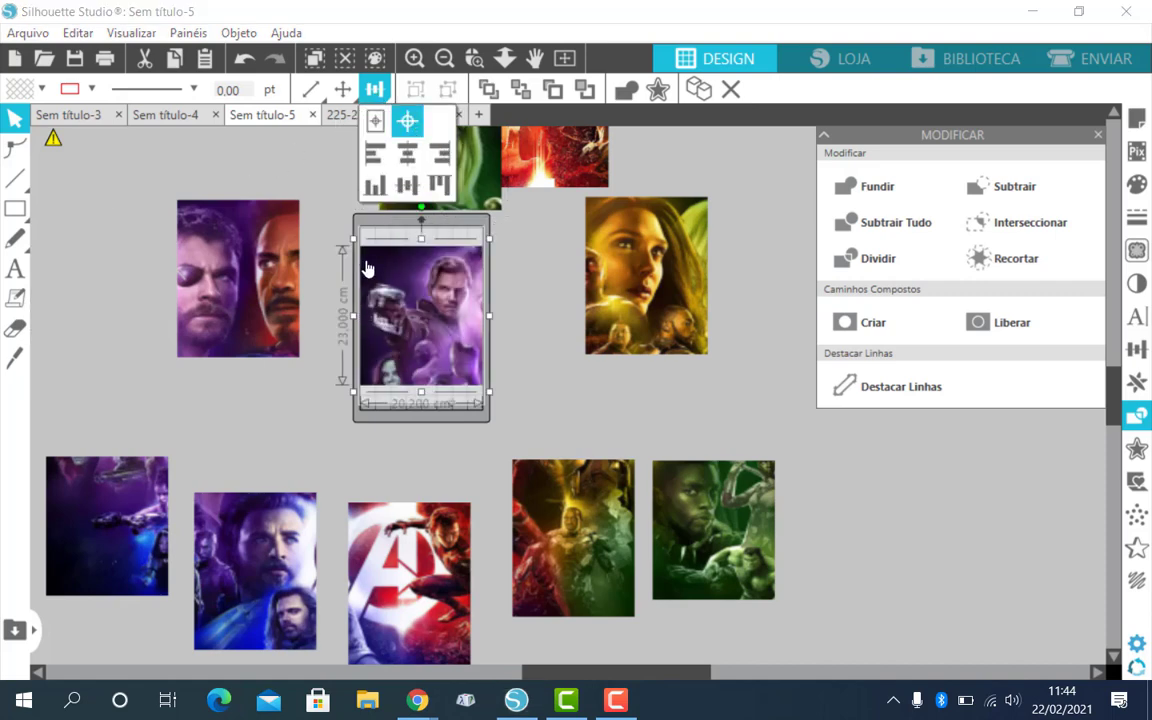
click(398, 383)
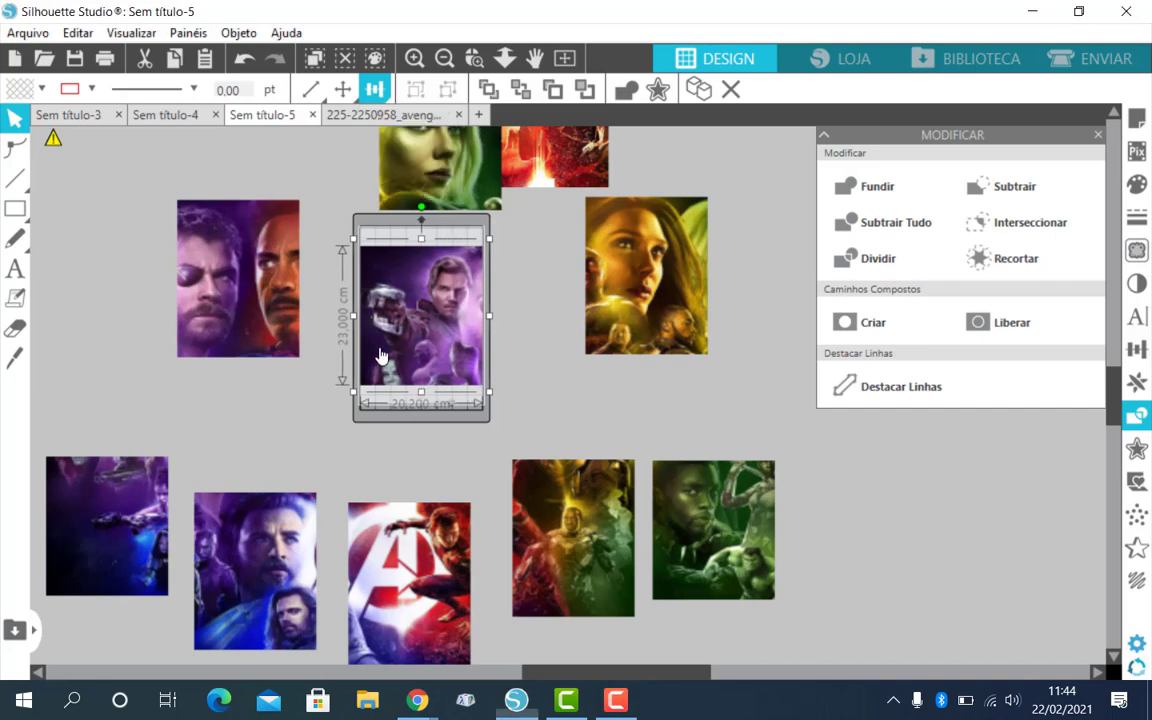